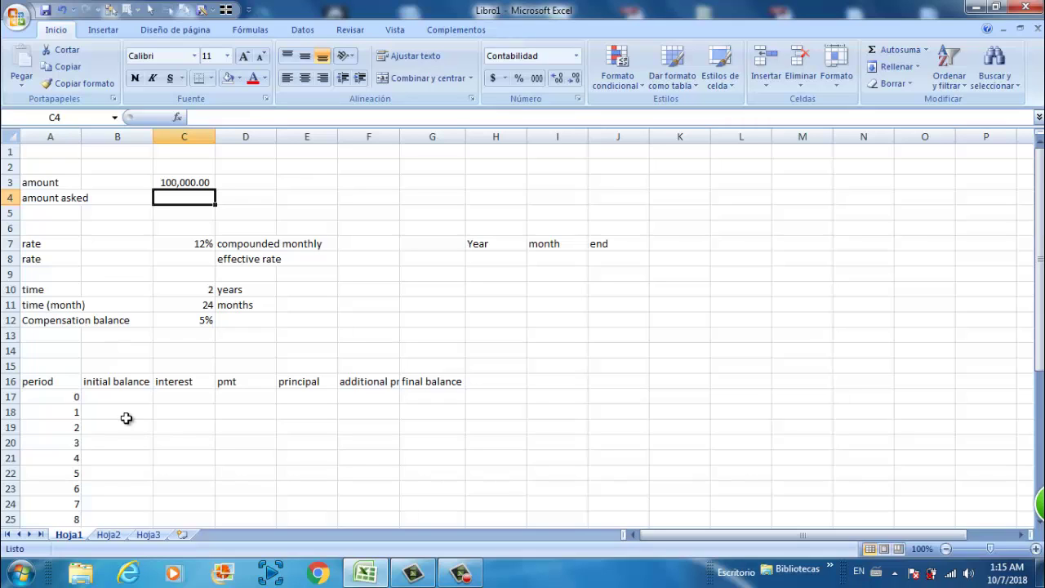
left_click(70, 324)
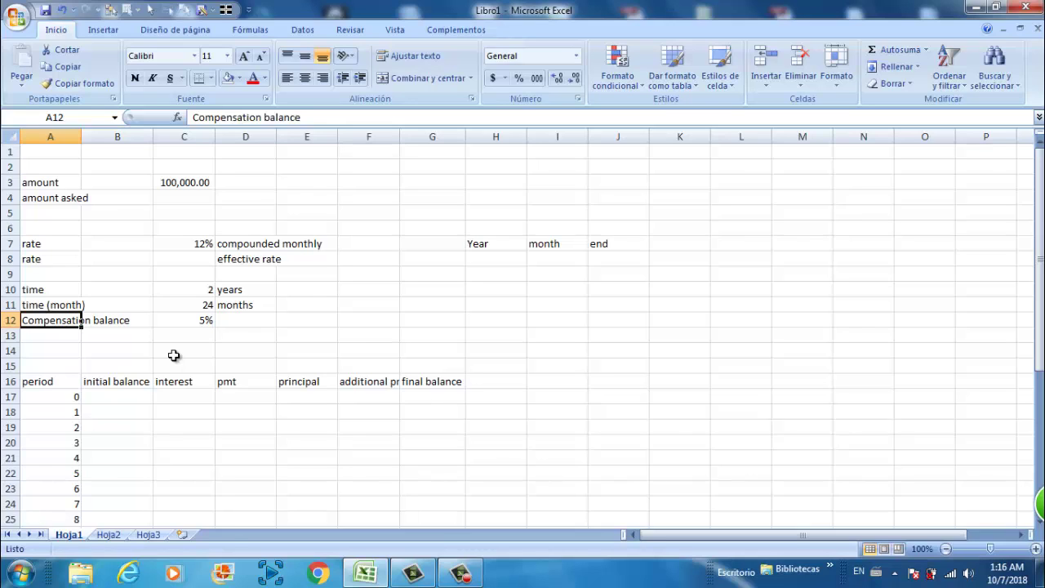
left_click(187, 196)
left_click(279, 198)
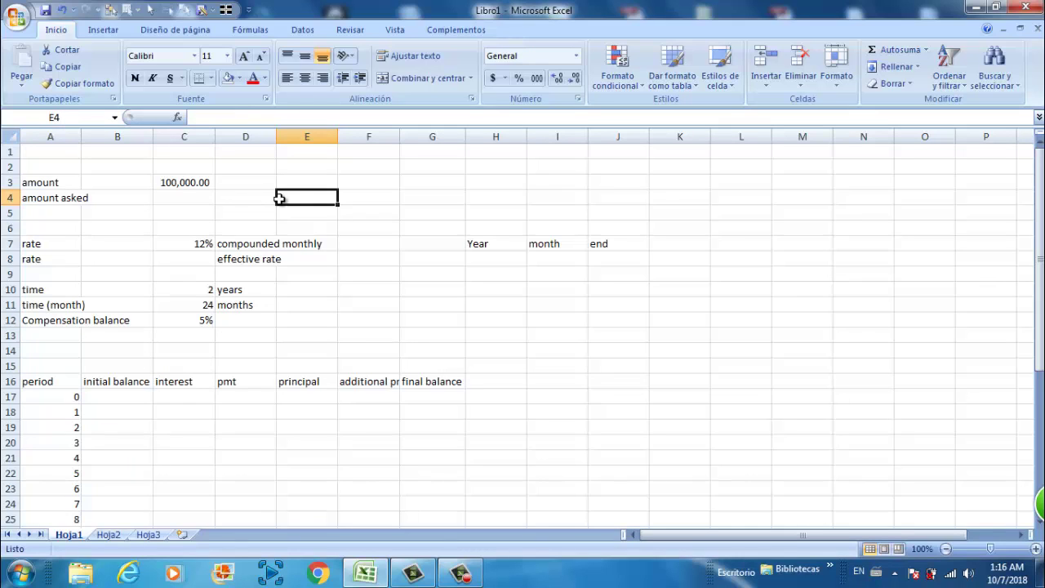
left_click(320, 165)
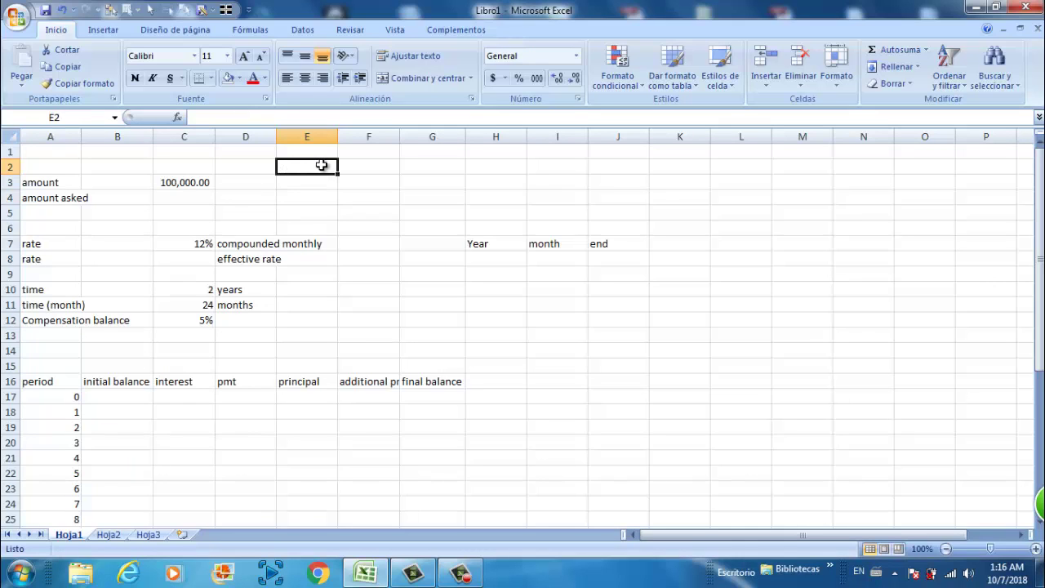
key("Left")
key("Left")
key("Down")
key("Down")
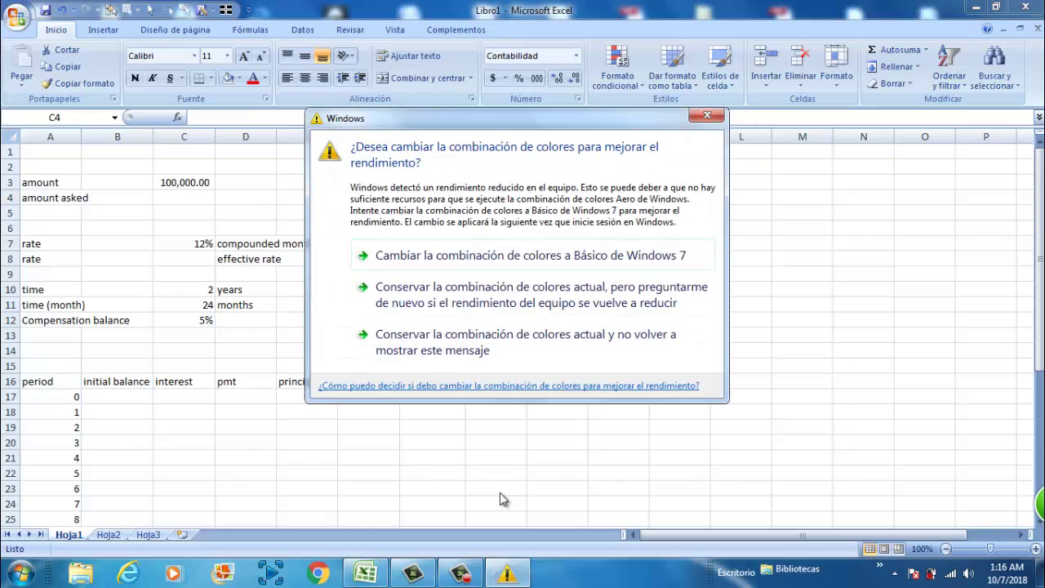
Dismiss the Windows colour scheme prompt without choosing any of its options
left_click(707, 117)
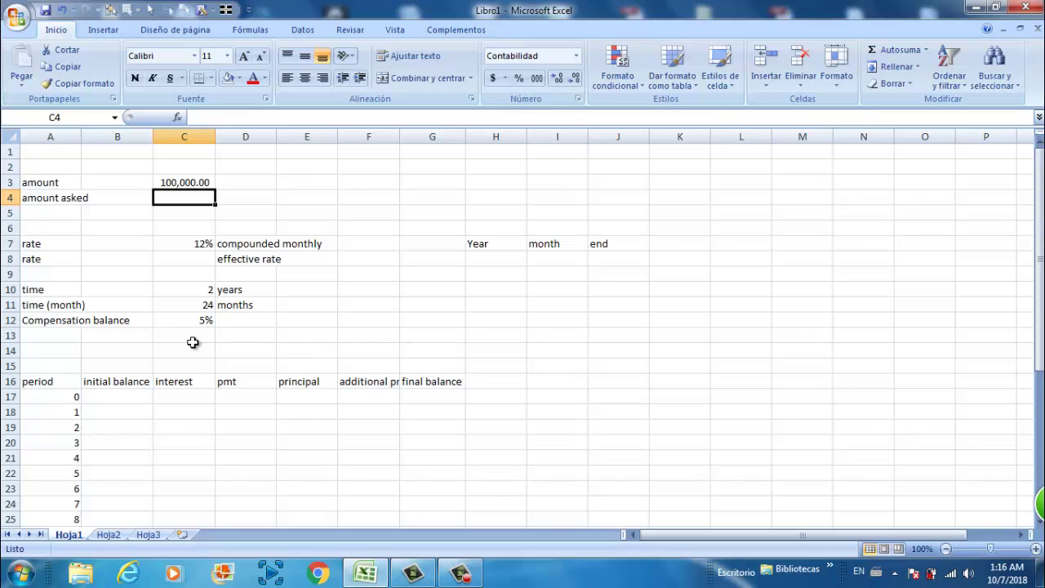
Calculate the amount asked in C4 by dividing the amount by one minus the compensation balance, using +C3/(1-C12)
left_click(165, 319)
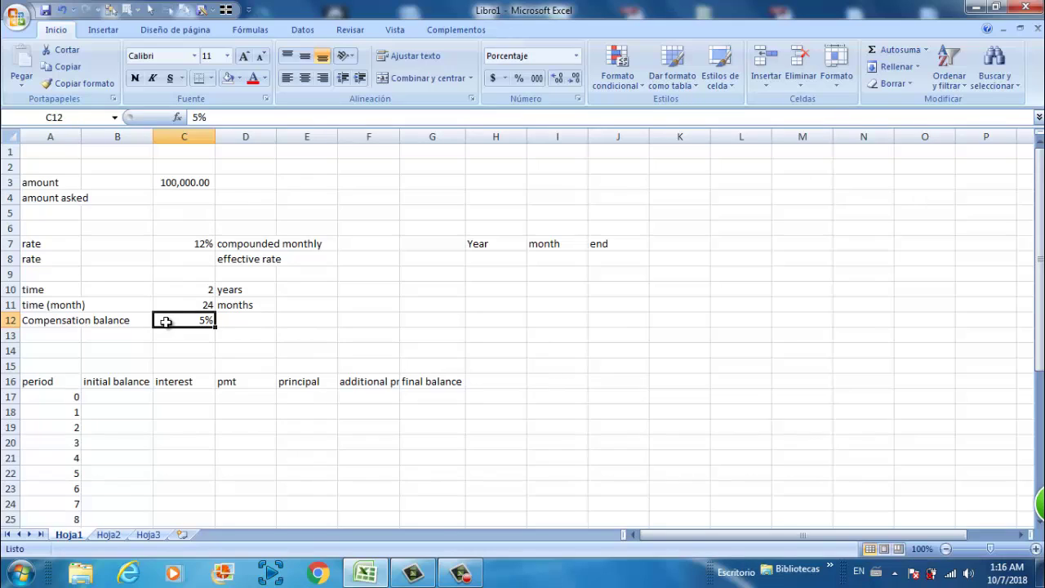
left_click(184, 199)
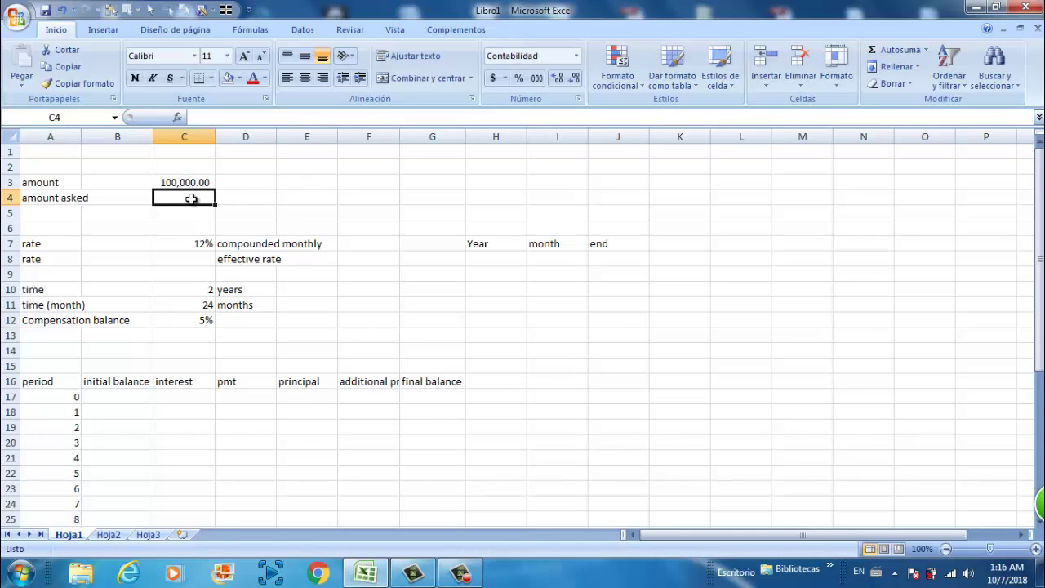
type("+")
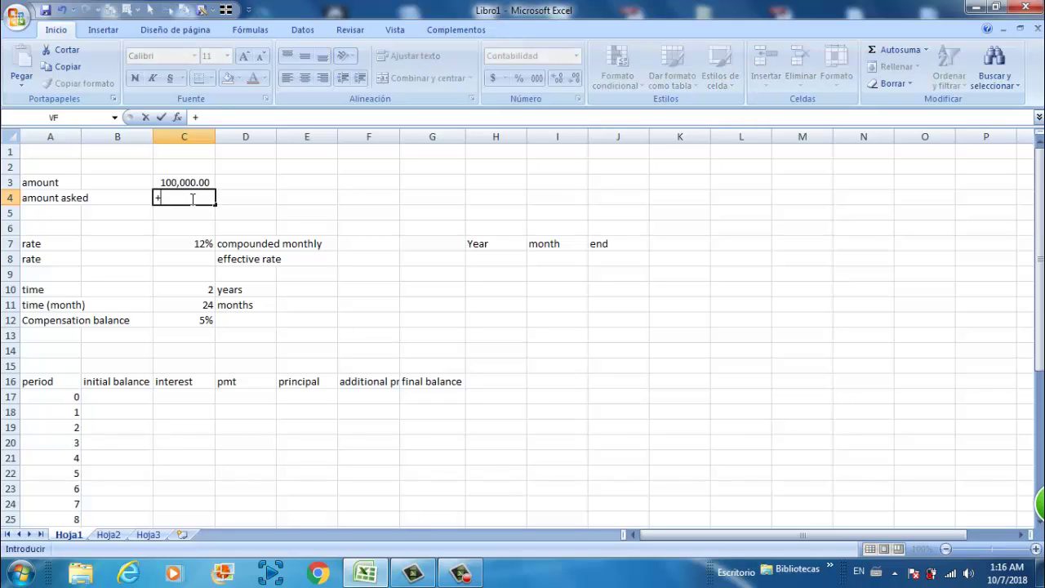
left_click(196, 182)
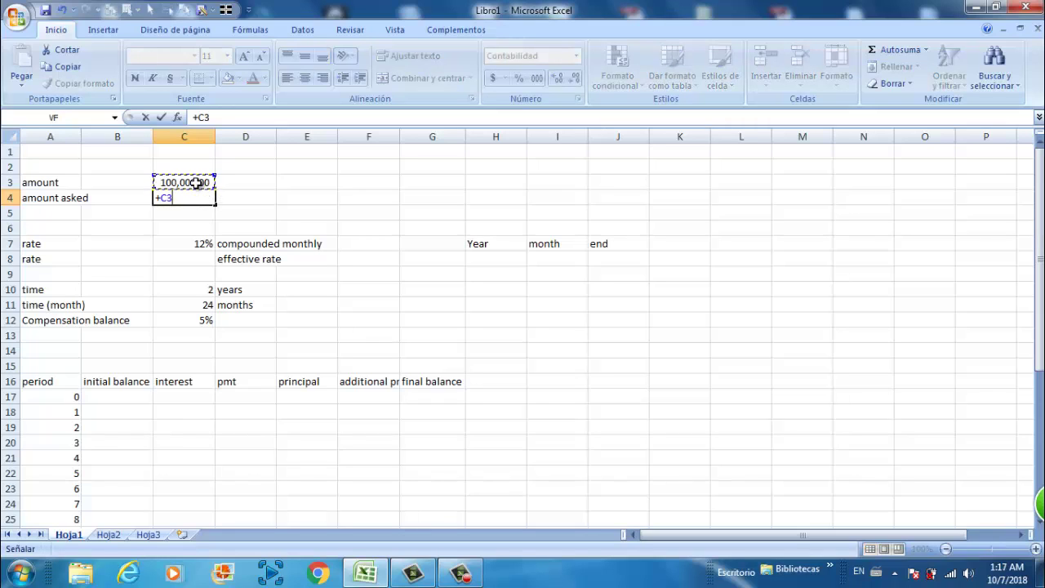
type("/")
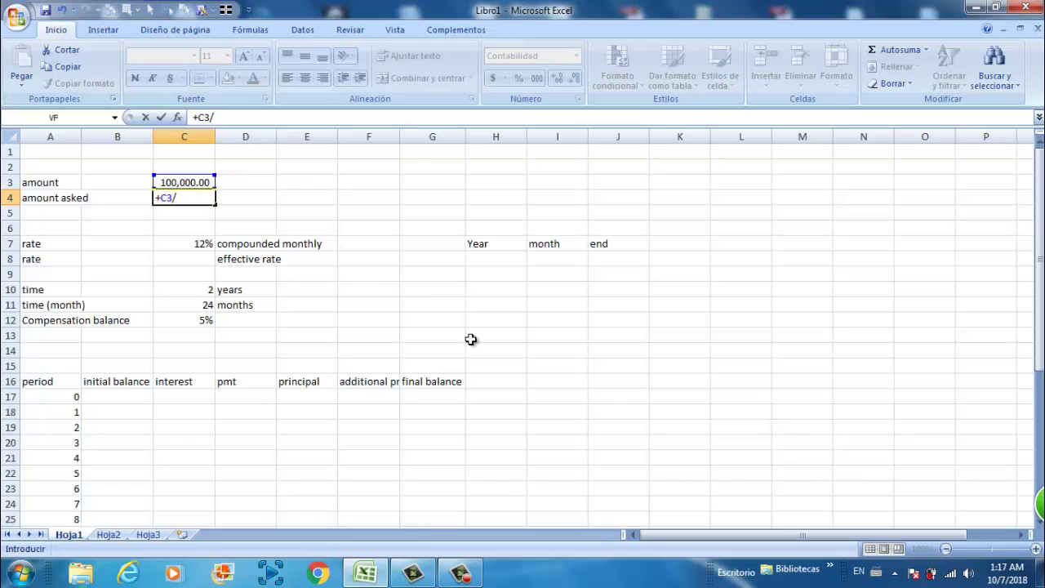
type("(1-")
left_click(205, 320)
type("(")
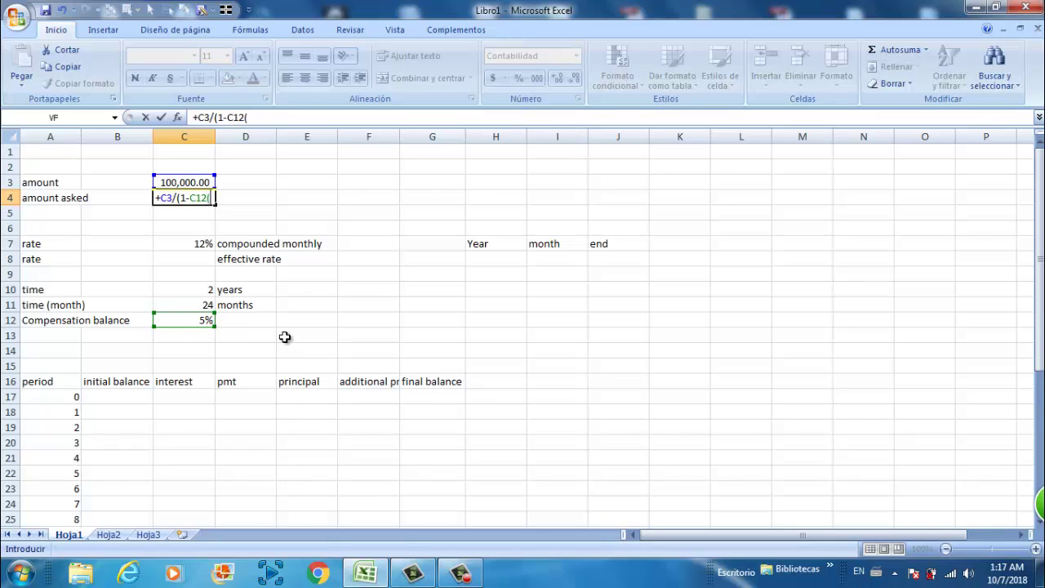
key("BackSpace")
type(")")
key("Return")
type(".")
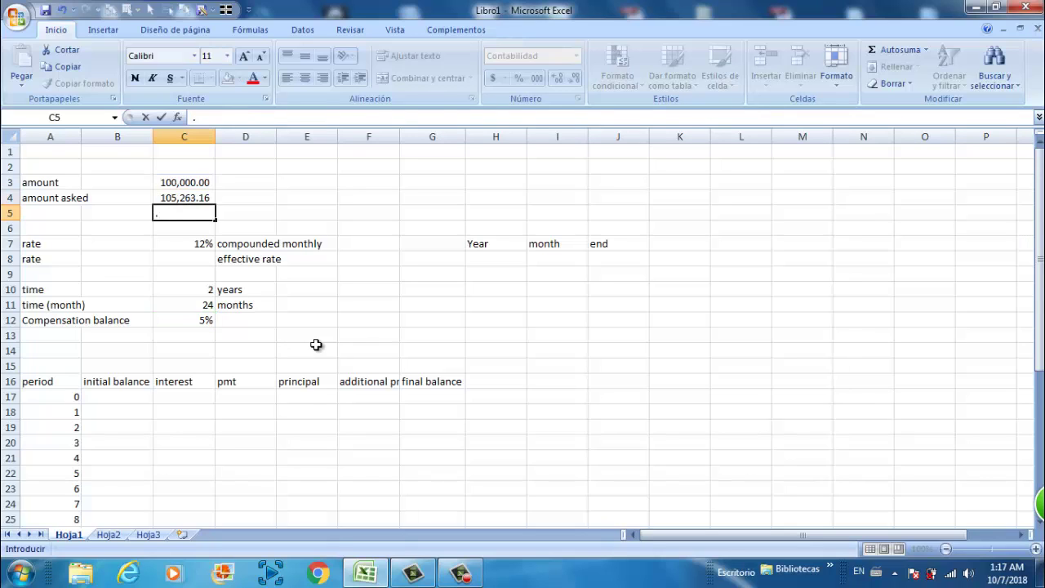
key("Escape")
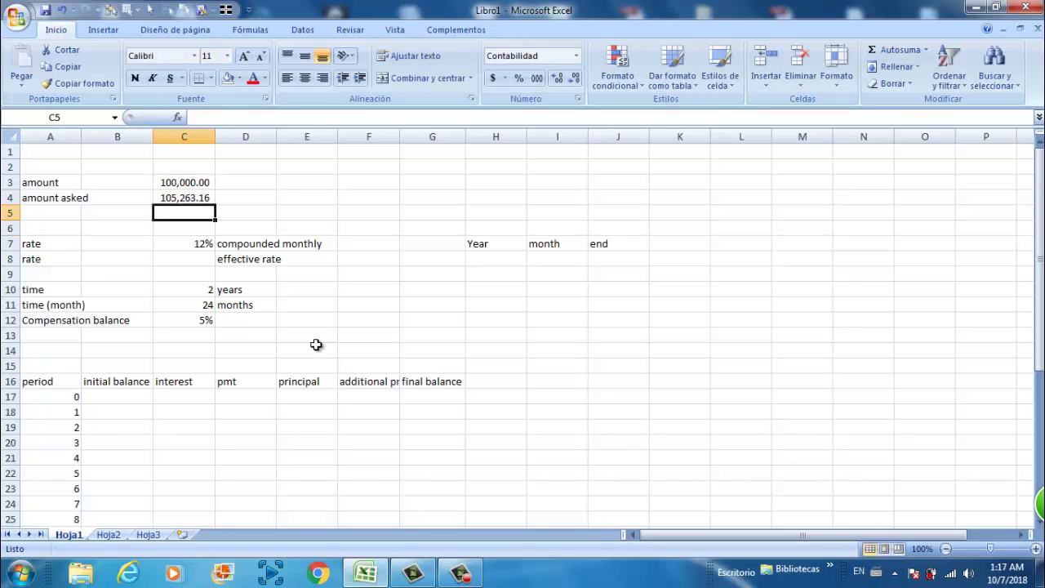
key("Up")
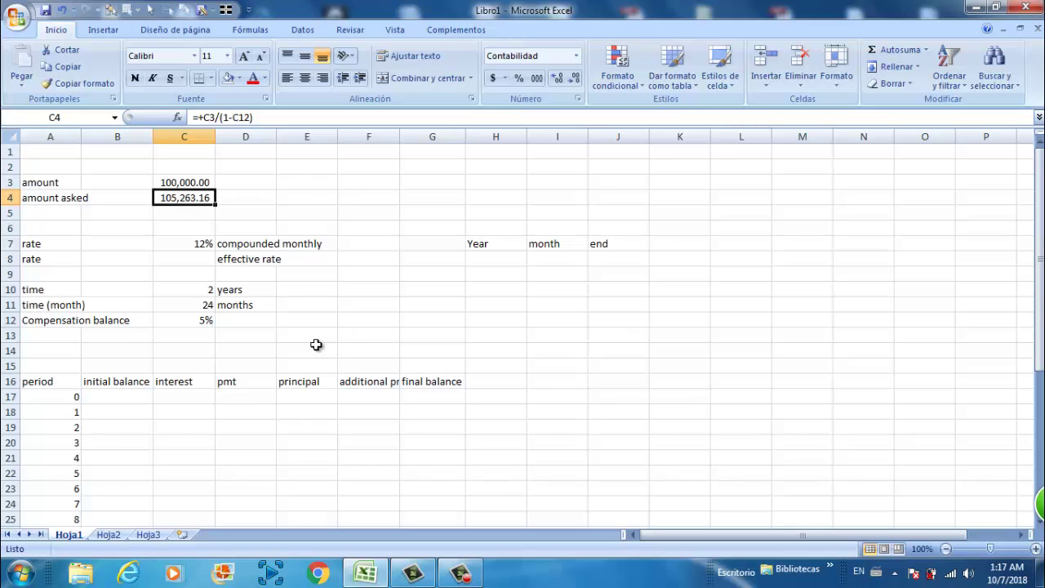
Bring the amount asked into cell G2 with the reference +C4
key("Right")
key("Right")
key("Right")
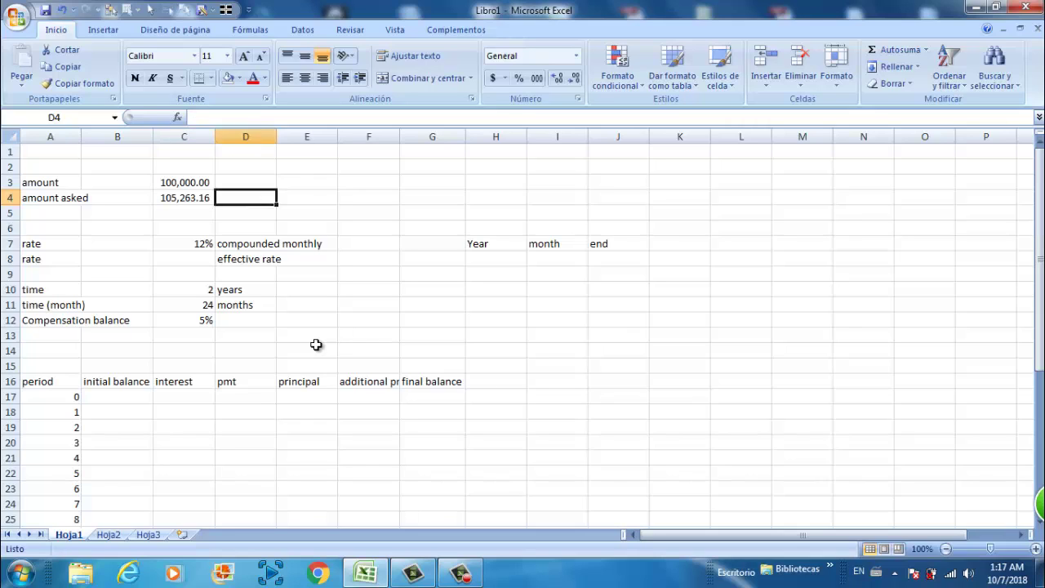
key("Up")
key("Up")
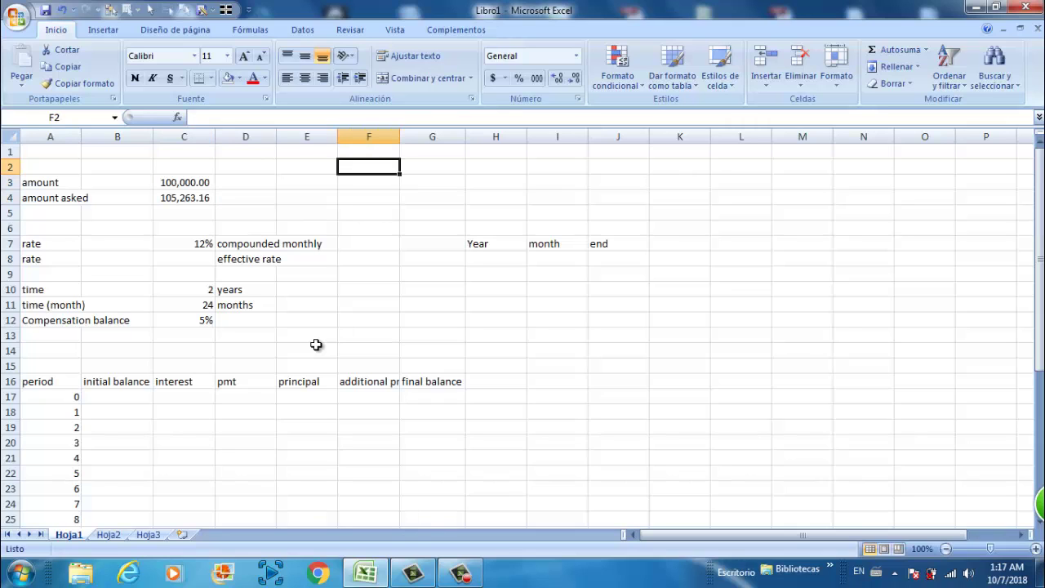
key("Right")
type("+")
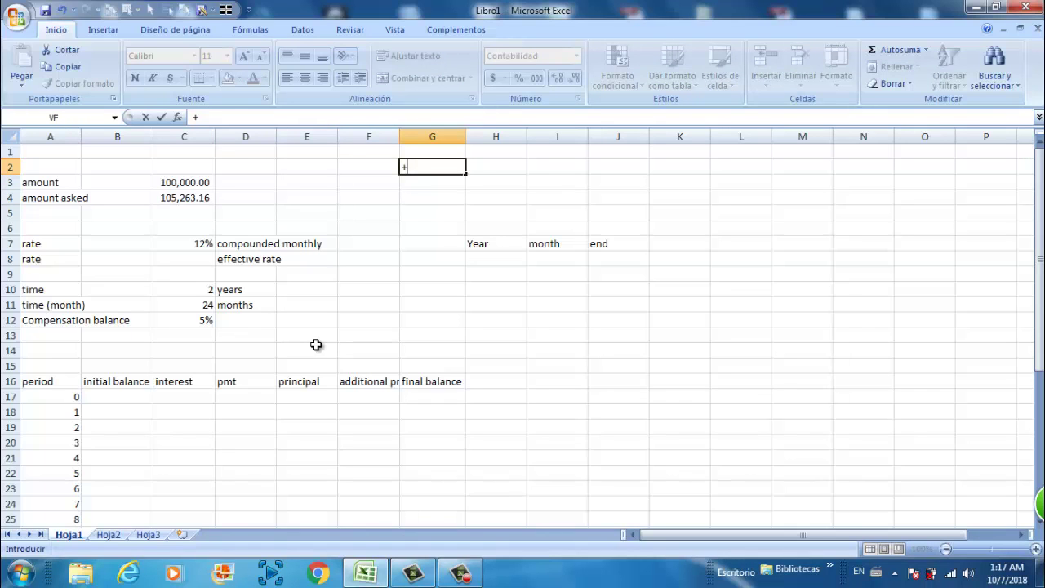
key("Left")
key("Left")
key("Left")
key("Left")
key("Down")
key("Down")
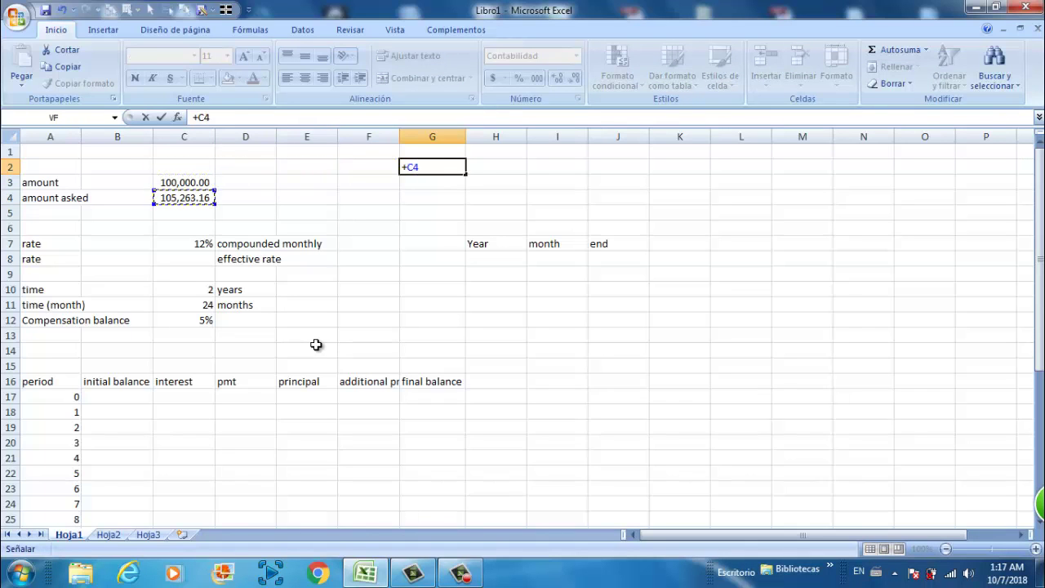
key("Return")
key("Up")
key("Down")
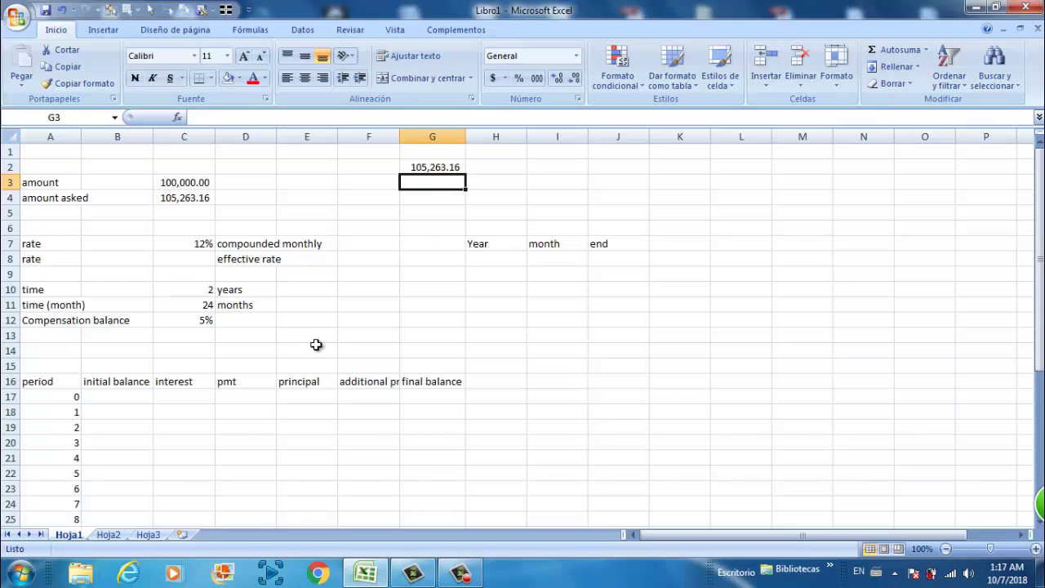
Calculate the compensation balance deduction in G3 as the negative of G2 multiplied by the percentage in C12
key("Down")
key("Down")
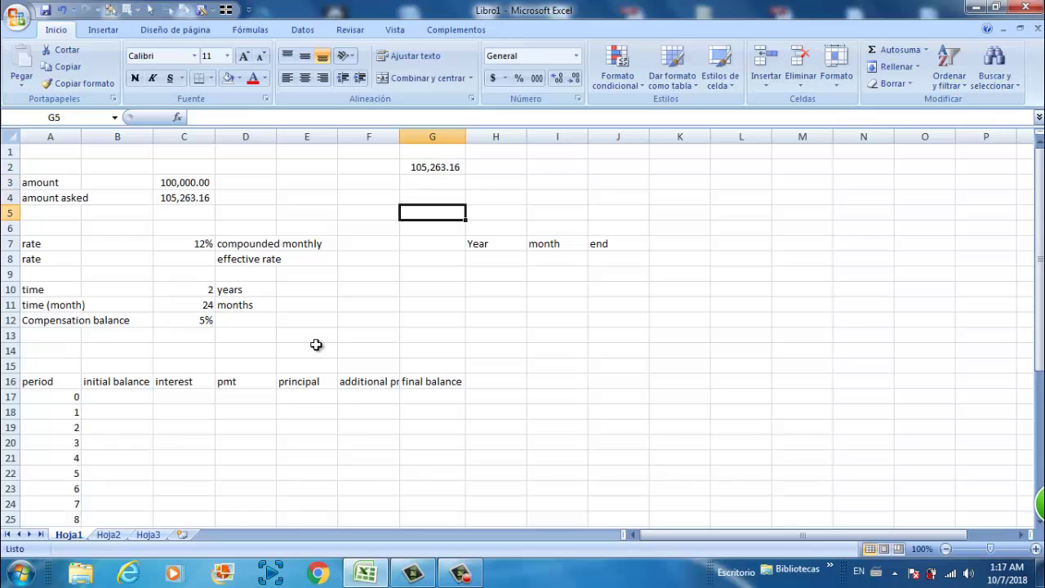
key("Up")
key("Up")
type("-")
key("Left")
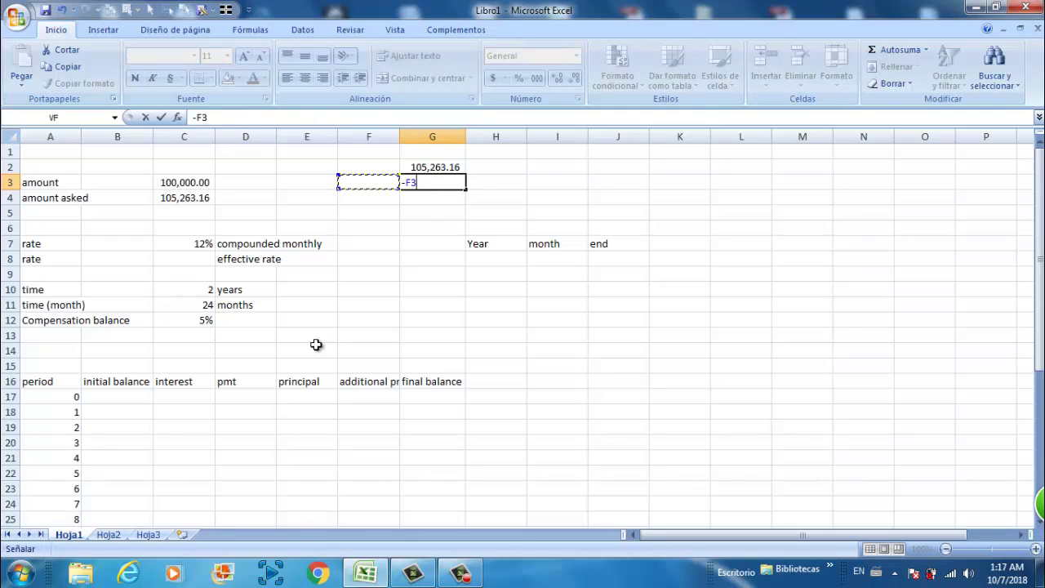
key("Left")
key("Down")
key("Right")
key("Right")
key("Up")
key("Up")
type("*")
key("Down")
key("Down")
key("Down")
key("Down")
key("Down")
key("Down")
key("Down")
key("Down")
key("Left")
key("Left")
key("Left")
key("Left")
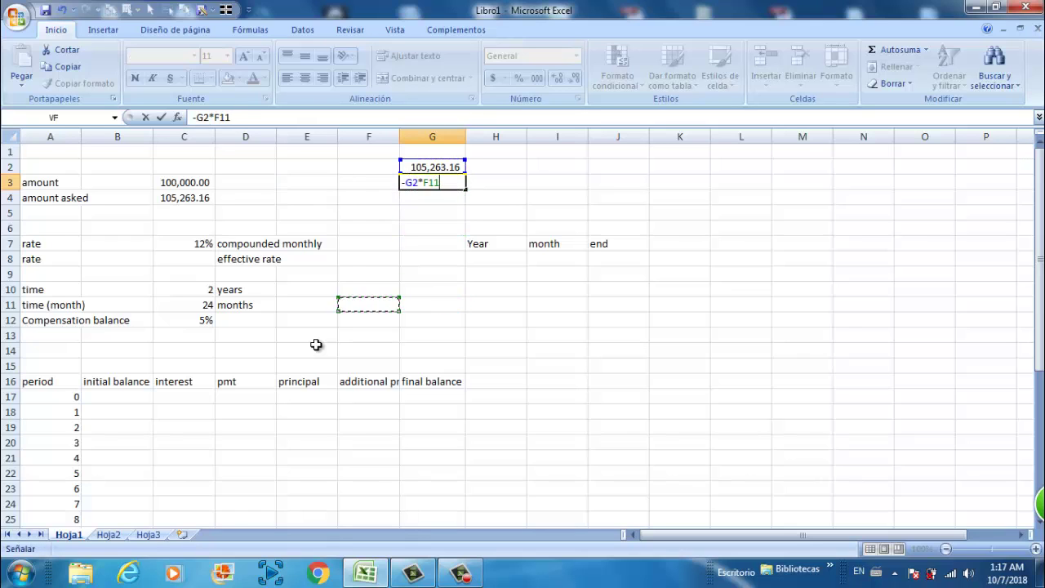
key("Down")
key("Return")
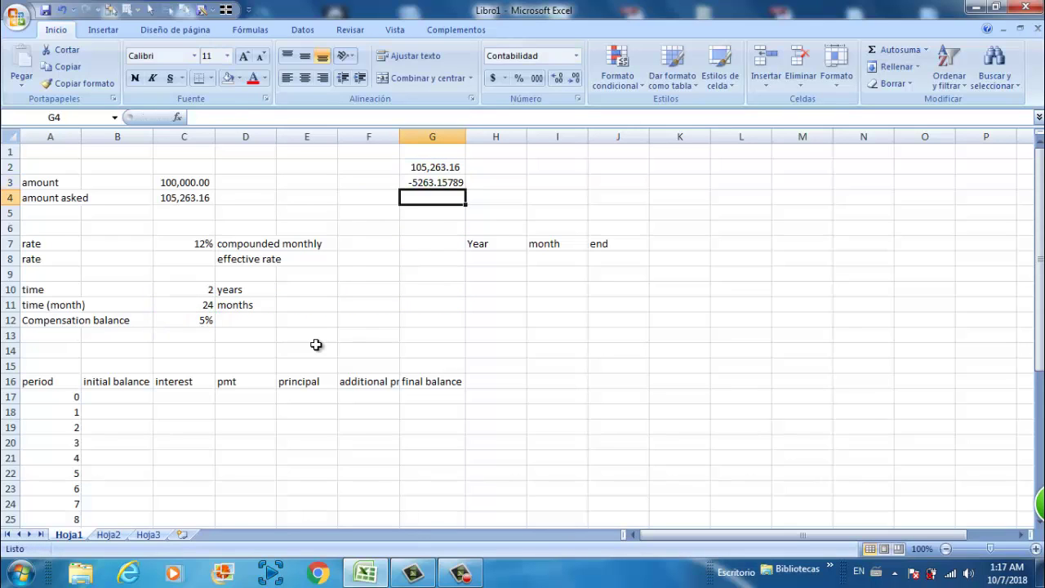
Compute the net amount received in G4 with the formula +G2+G3
type("+")
key("Up")
key("Up")
type("+")
key("Up")
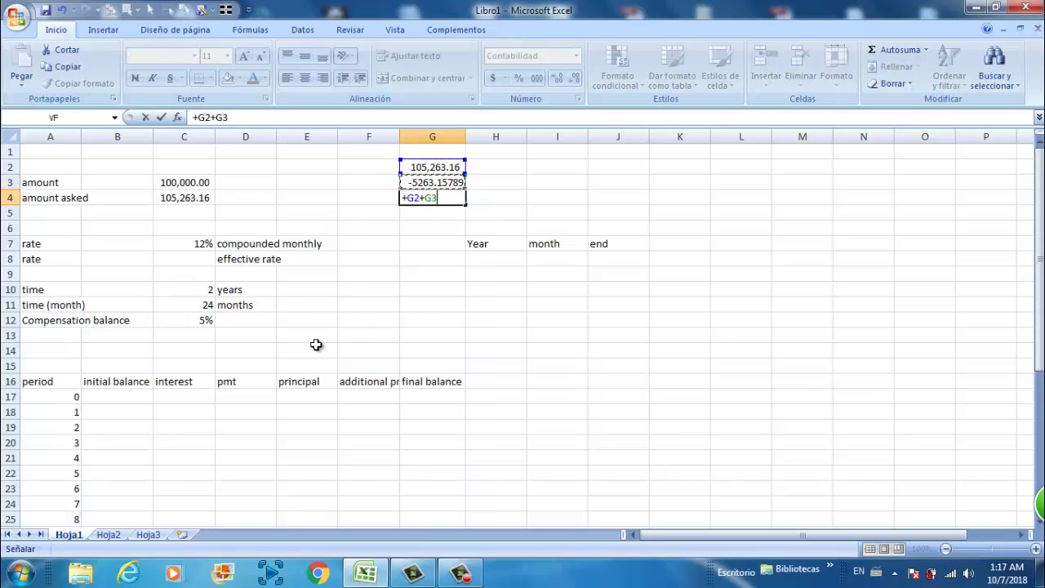
key("Return")
key("Up")
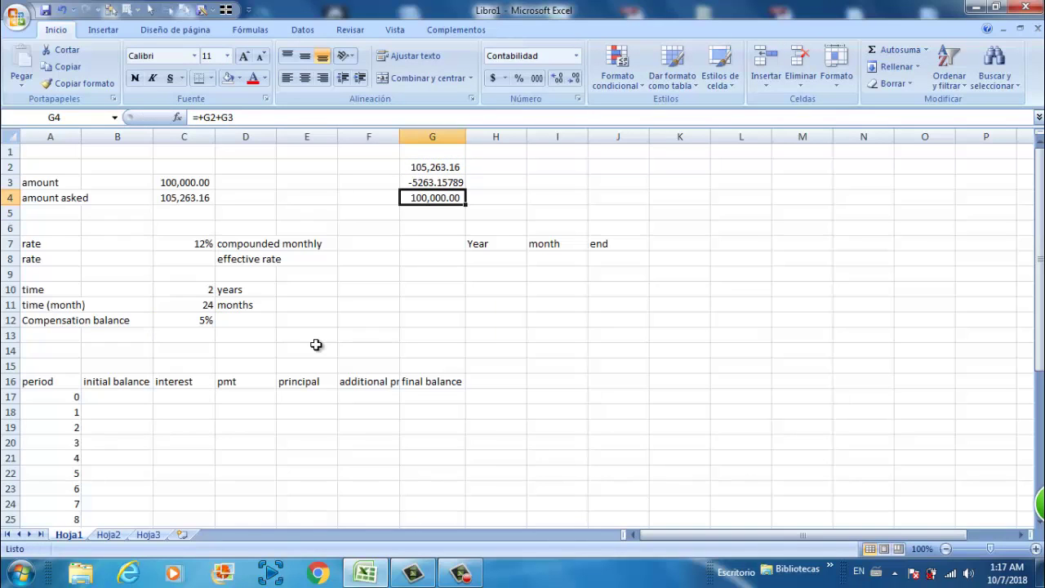
Examine the 12% rate in C7 and the Year, month and end headings in row 7
key("Left")
key("Left")
key("Left")
key("Left")
key("Down")
key("Down")
key("Down")
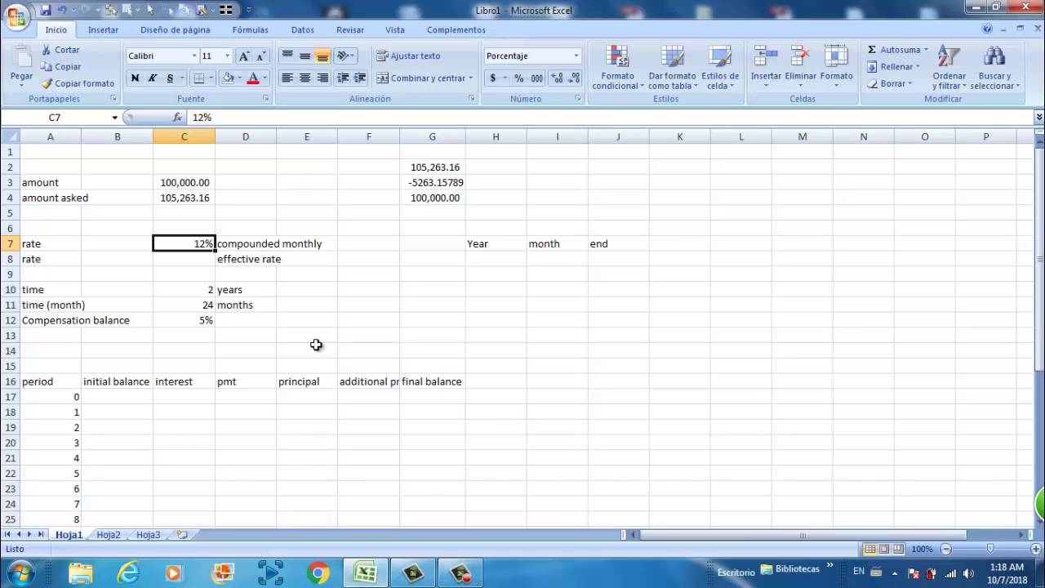
key("Right")
key("Right")
key("Right")
key("Right")
key("Right")
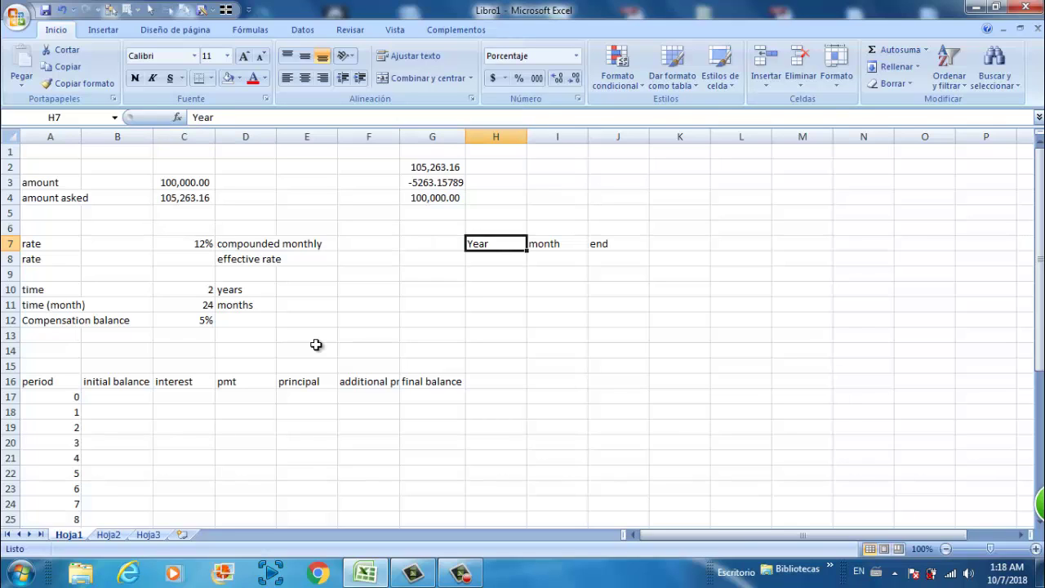
key("Right")
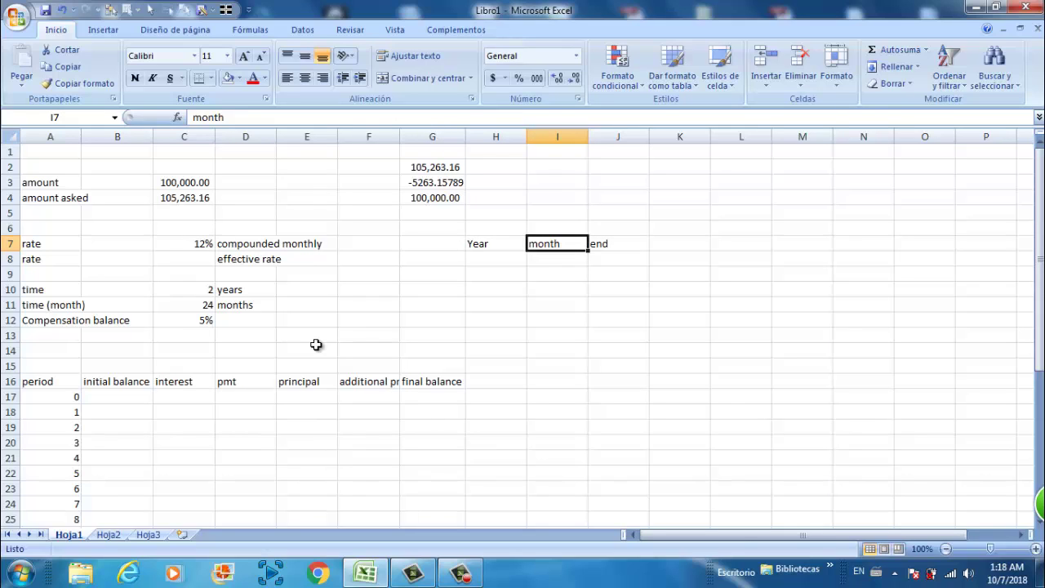
key("Right")
key("Left")
key("Down")
key("Left")
key("Up")
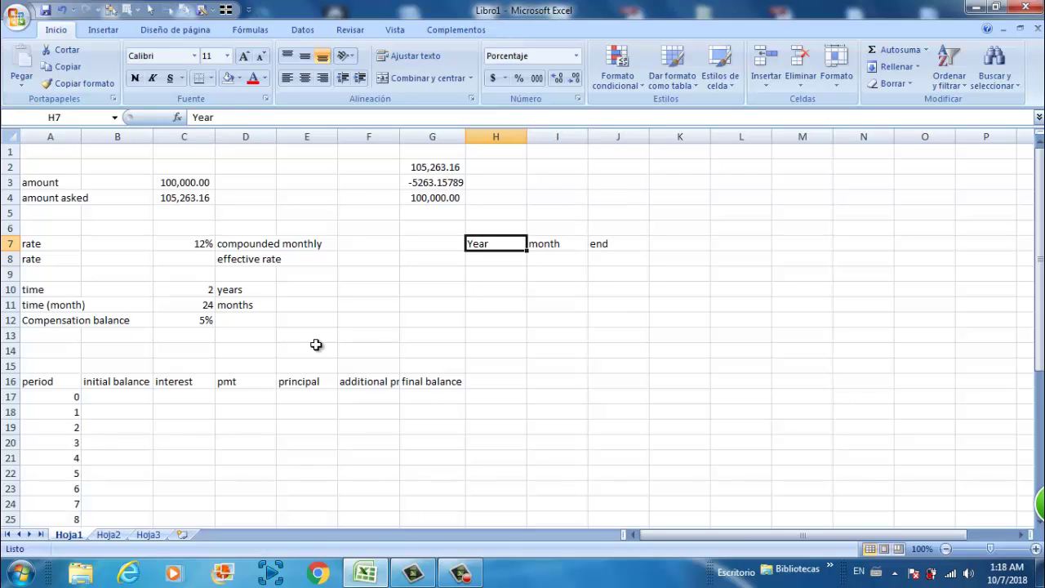
key("Left")
key("Left")
key("Left")
key("Left")
key("Left")
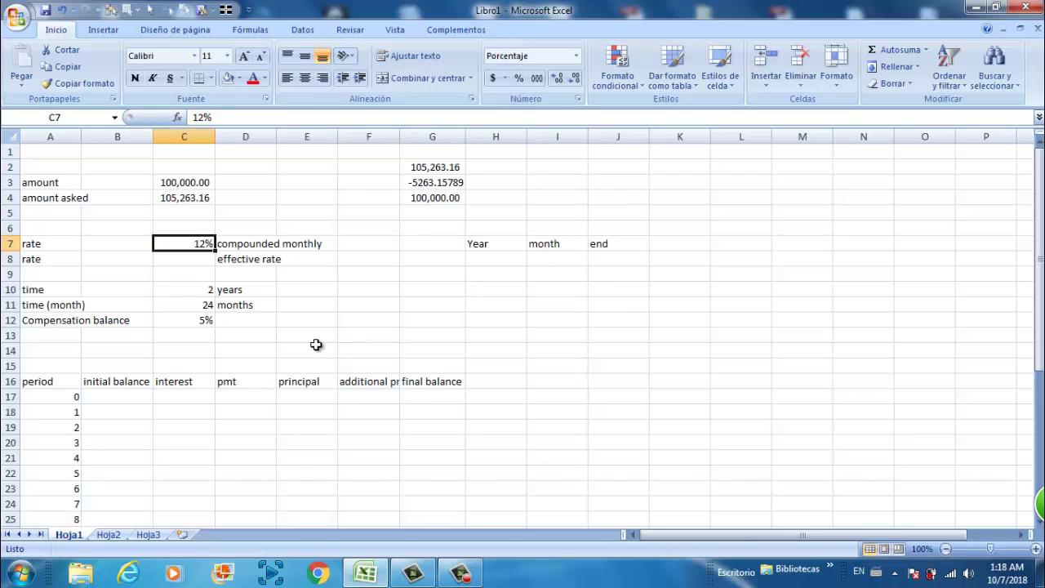
Compare the compounded monthly and effective rate labels beside the two rate rows
key("Right")
key("Right")
key("Right")
key("Down")
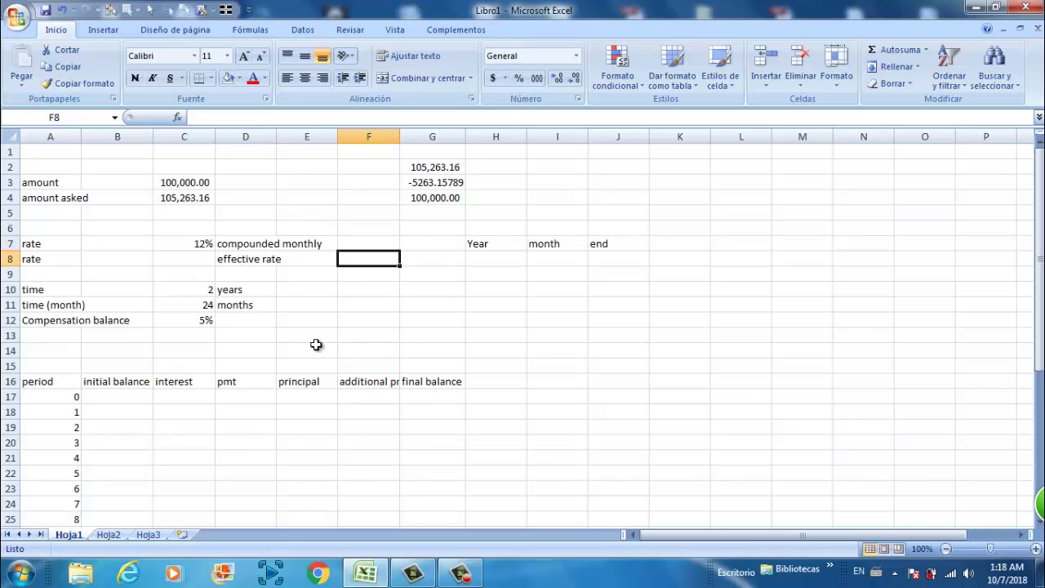
key("Left")
key("Left")
key("Left")
key("Right")
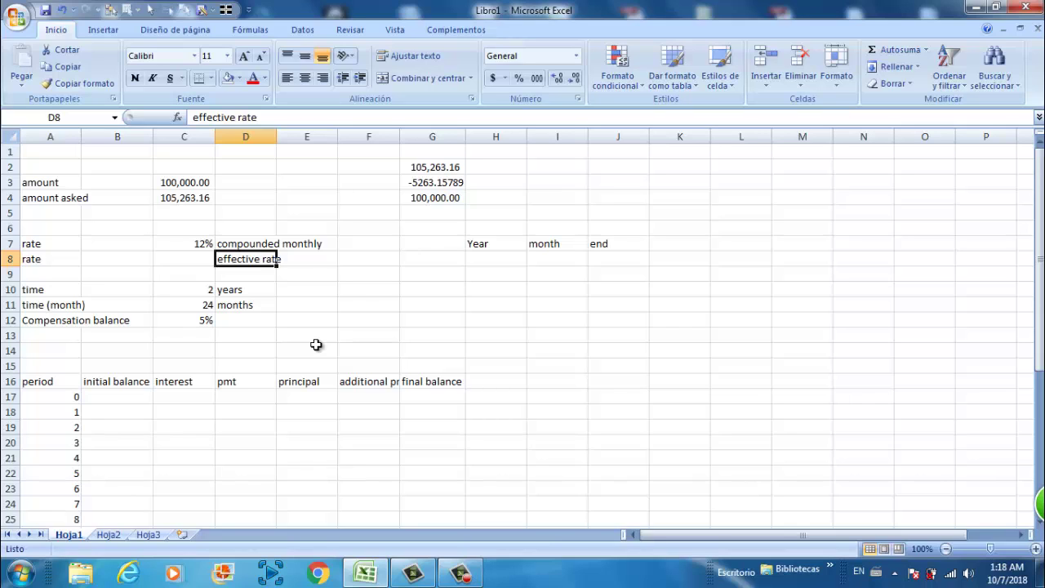
key("Down")
key("Up")
key("Up")
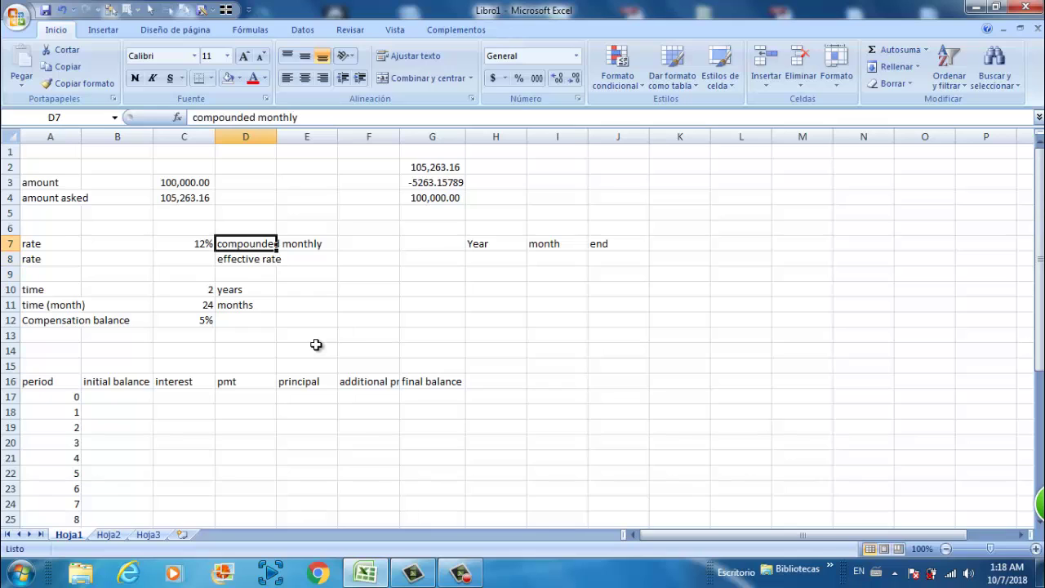
Calculate the monthly rate in C8 by dividing the compounded rate in C7 by 12
key("Down")
key("Left")
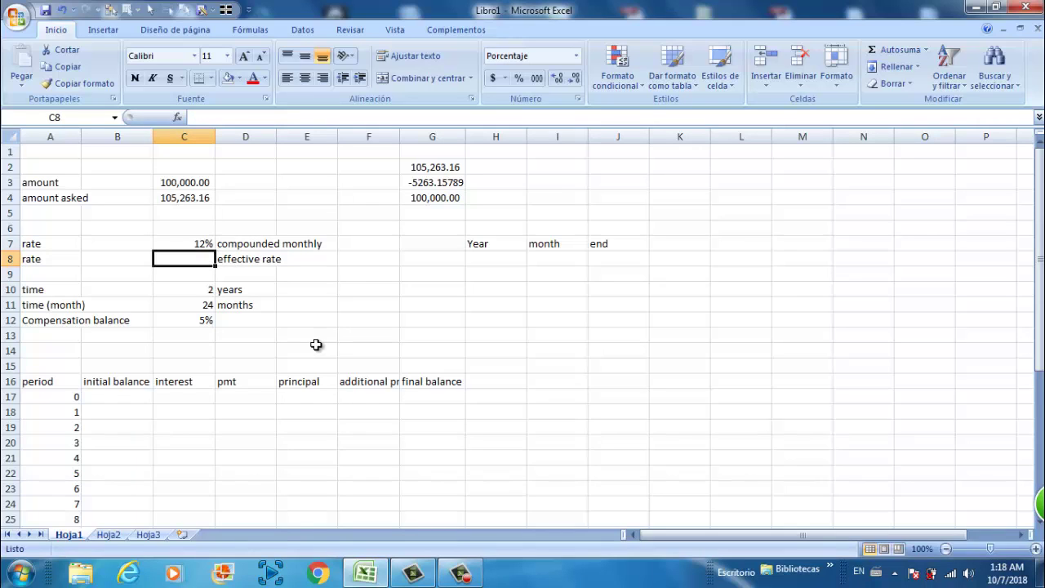
type("+")
key("Up")
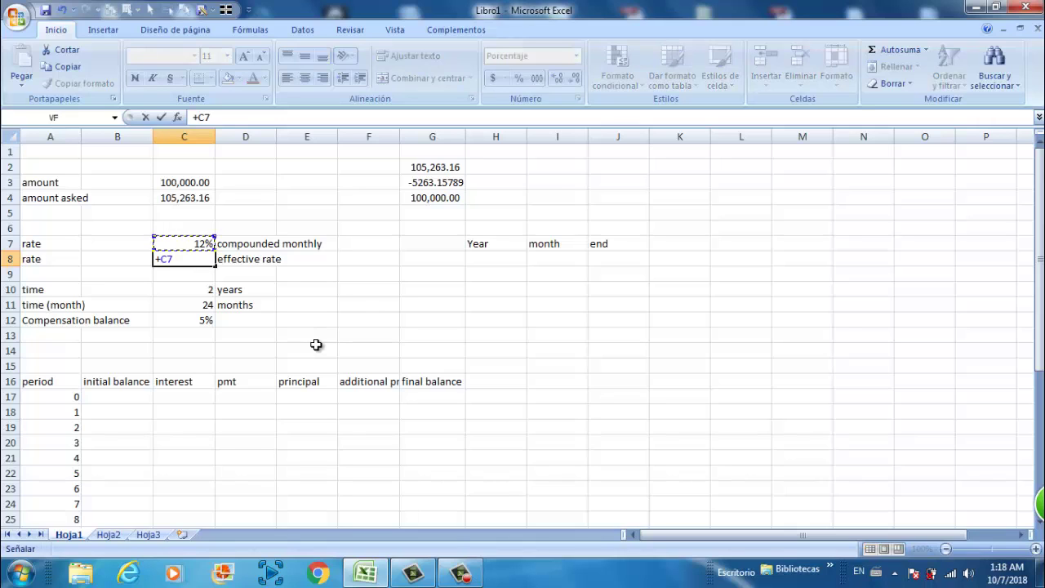
type("/12")
key("Return")
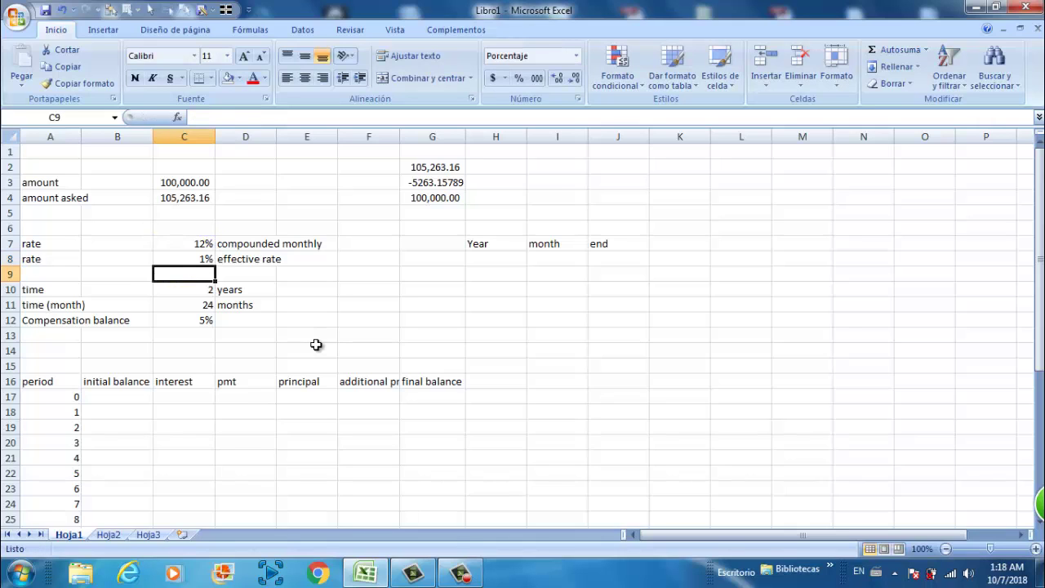
Change the label in D8 to "effective monthly rate"
key("Up")
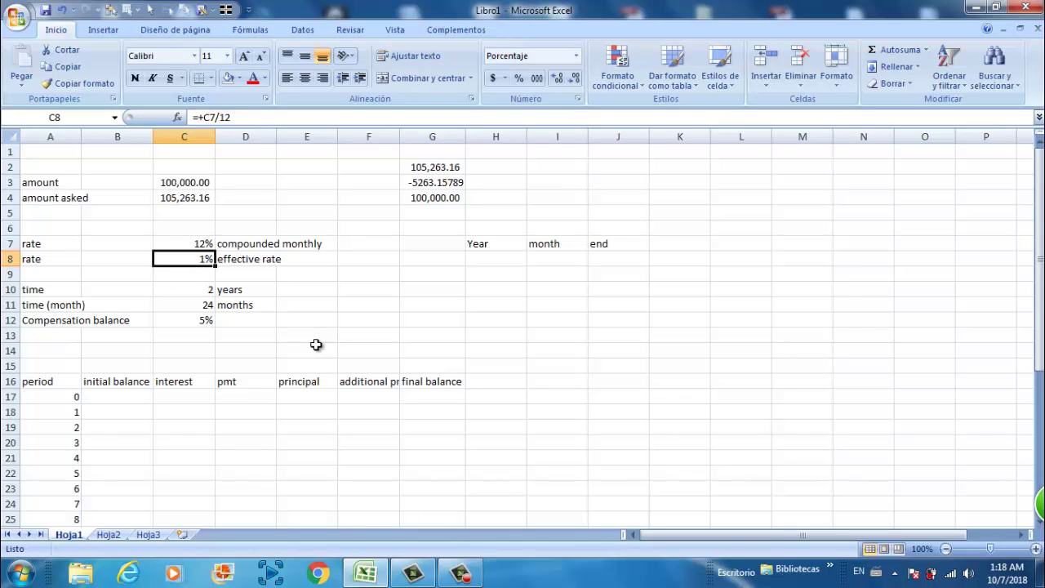
key("Right")
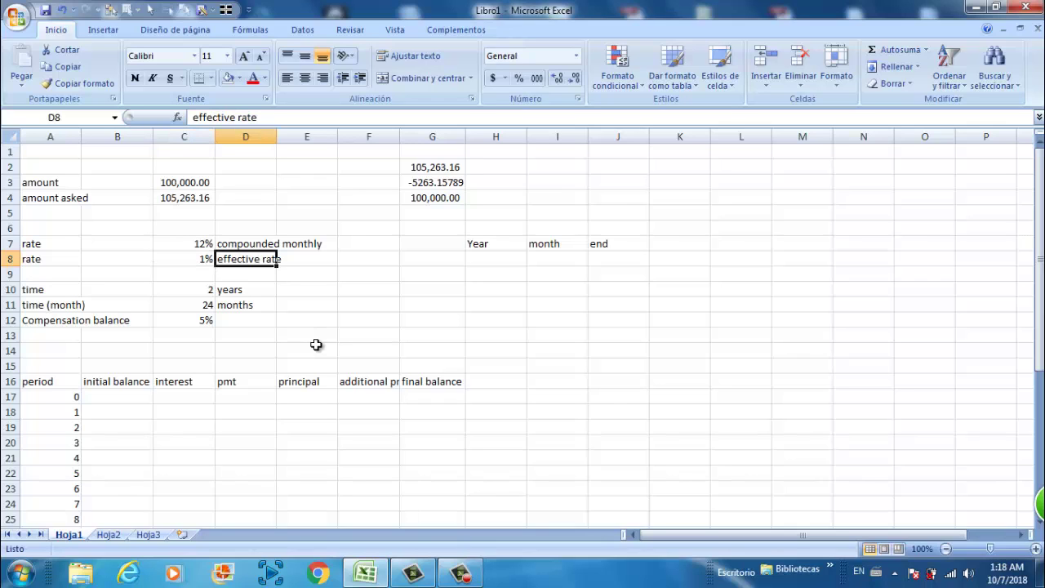
left_click(236, 118)
type("mo ")
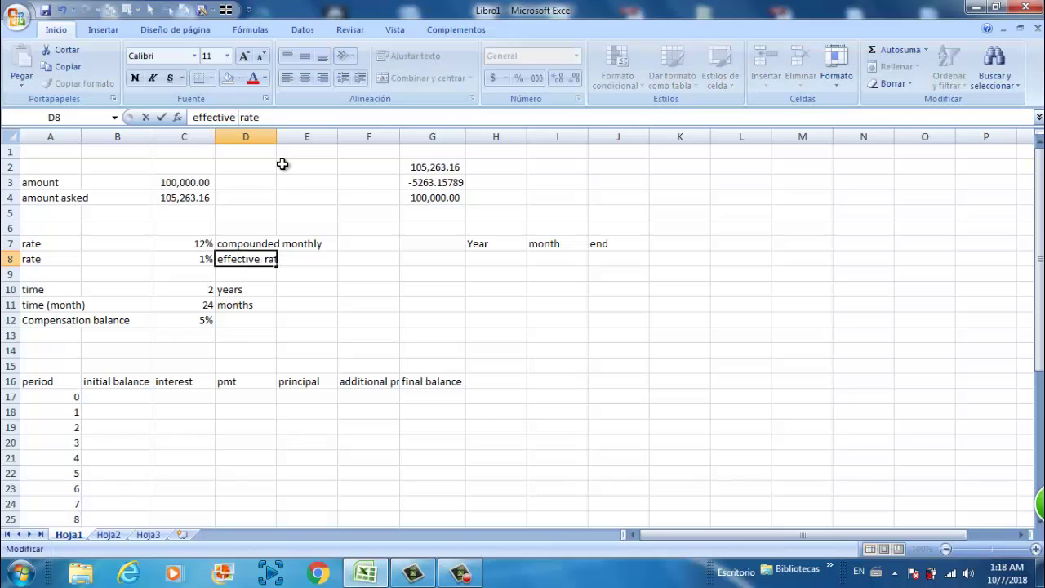
type("nt")
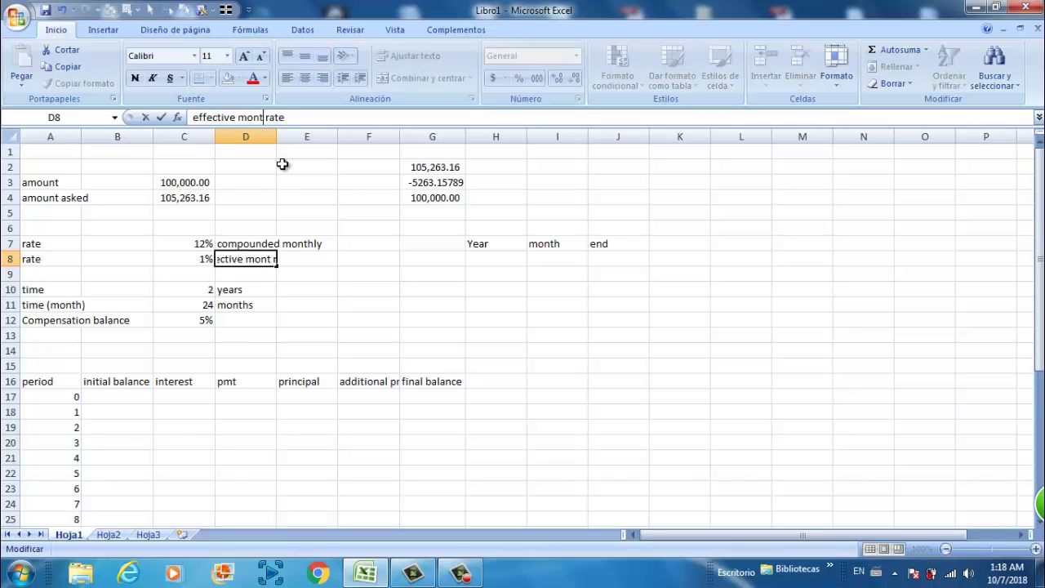
type("hly")
key("Return")
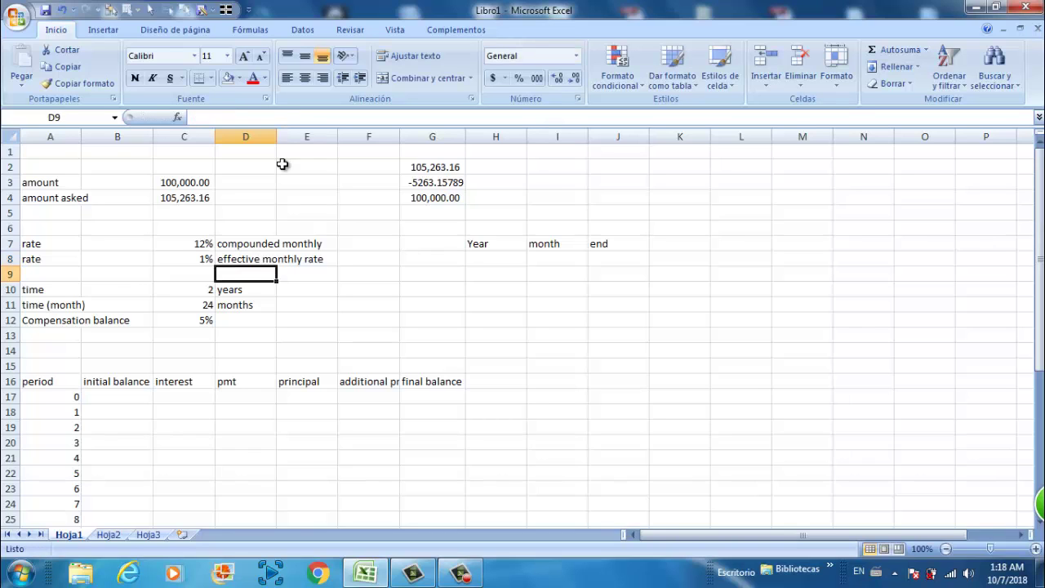
Add the heading "Cflow" in H16, beside the final balance column
left_click(255, 304)
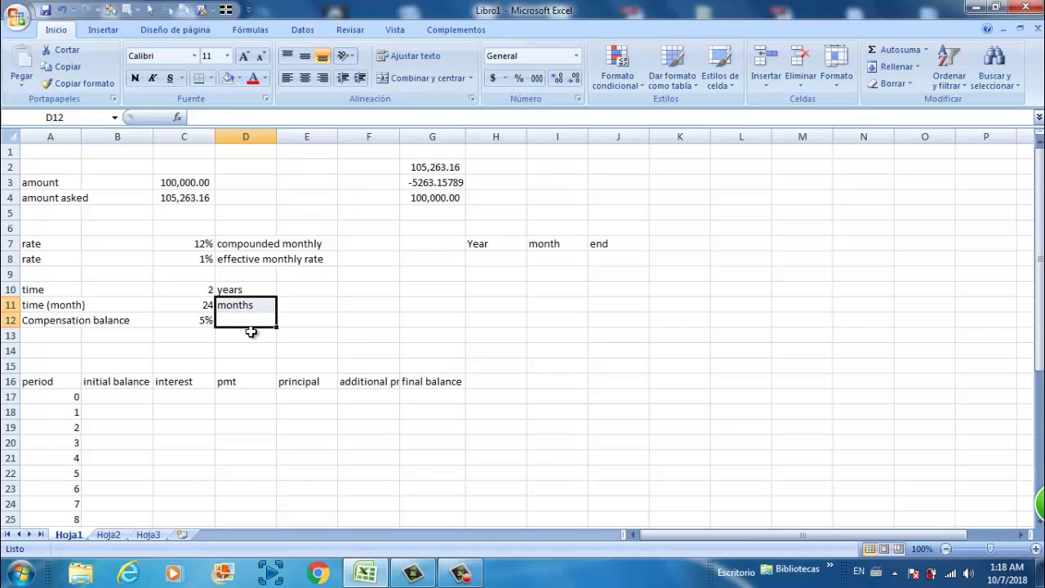
left_click(258, 330)
scroll(245, 339, "down", 2)
left_click(135, 304)
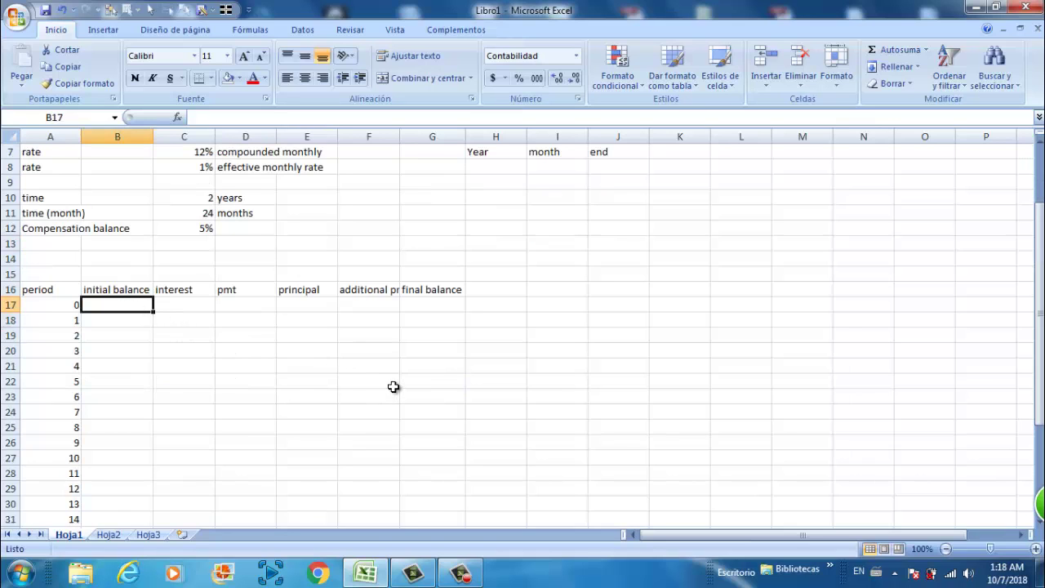
scroll(394, 386, "up", 2)
left_click(472, 381)
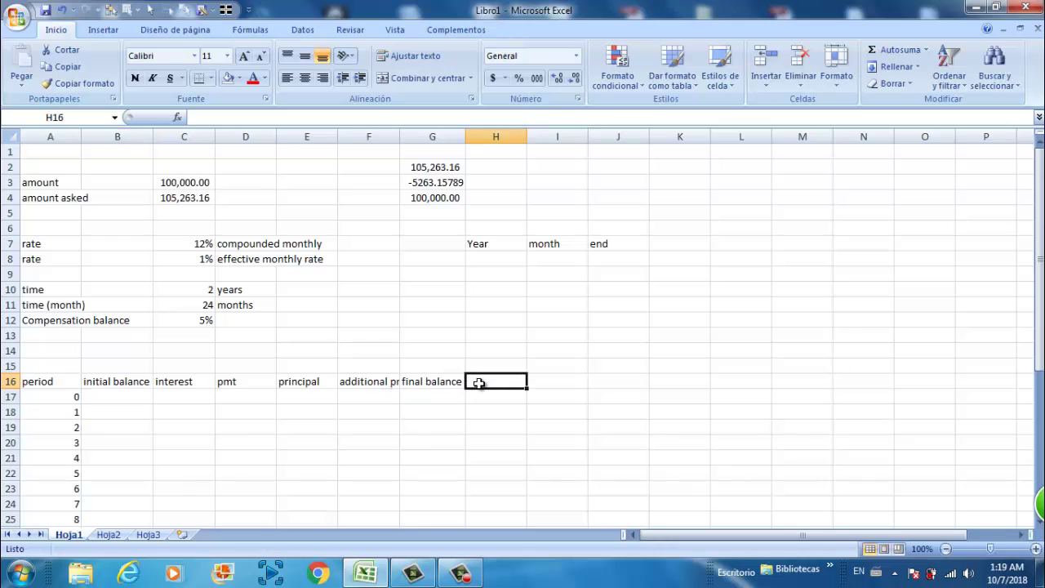
type("Cflo")
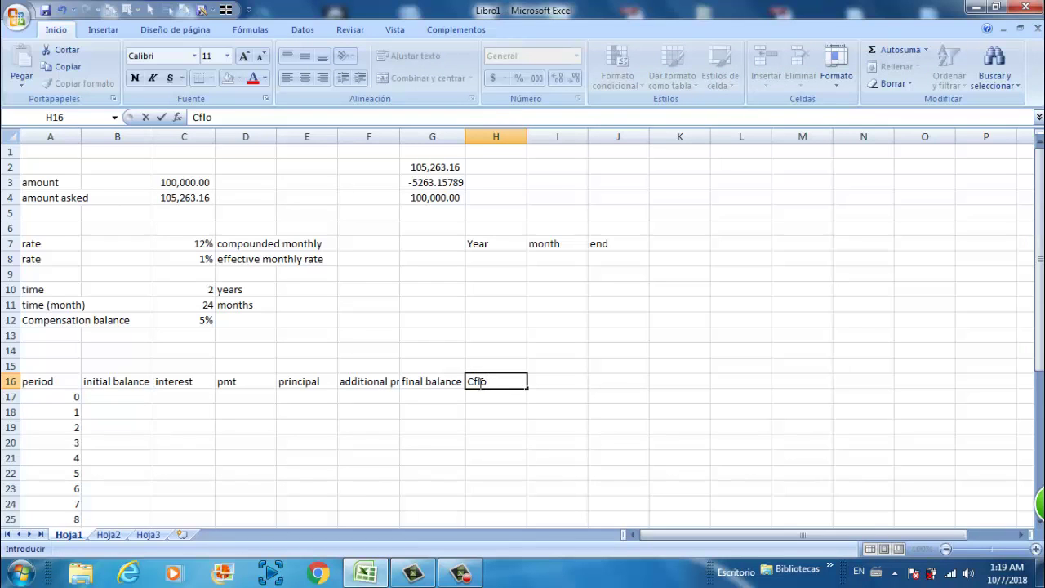
type("w")
key("Return")
Examine the empty period 0 row under the schedule headings, from initial balance to Cflow
key("Return")
key("Left")
key("Left")
key("Left")
key("Left")
key("Left")
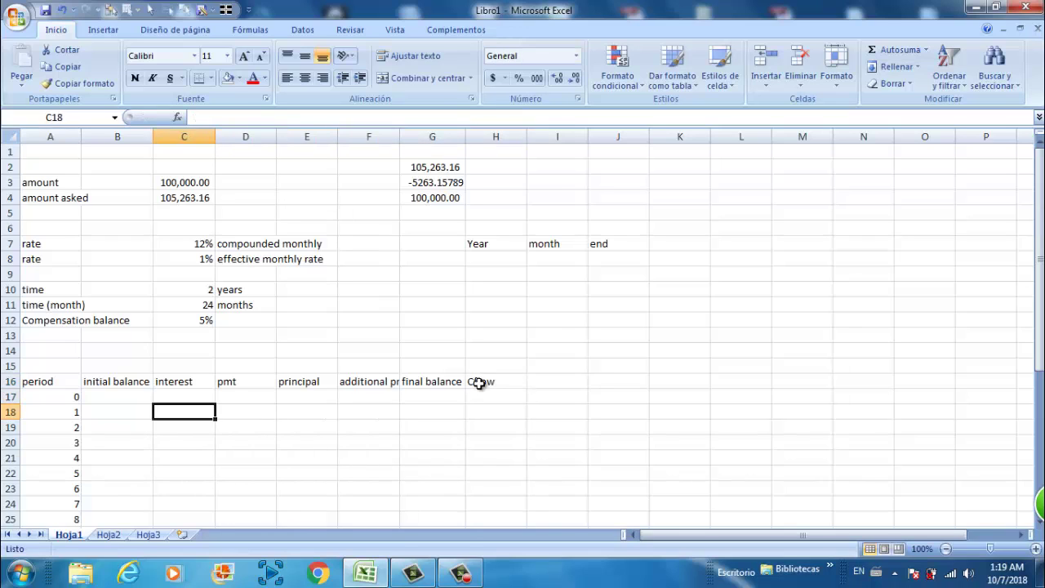
key("Up")
key("Left")
key("Right")
key("Right")
key("Right")
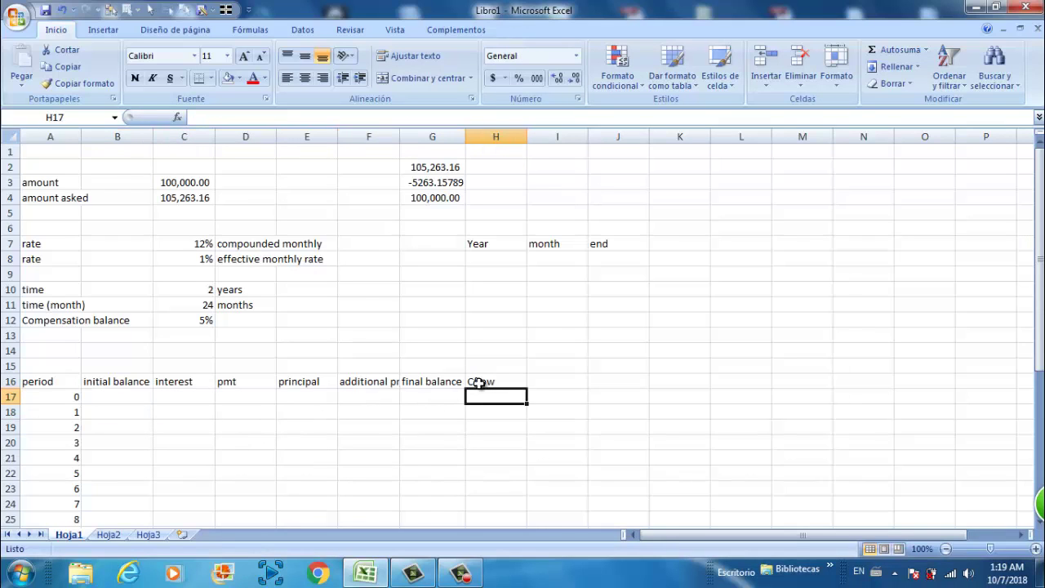
key("Left")
key("Left")
key("Left")
key("Left")
key("Left")
key("Left")
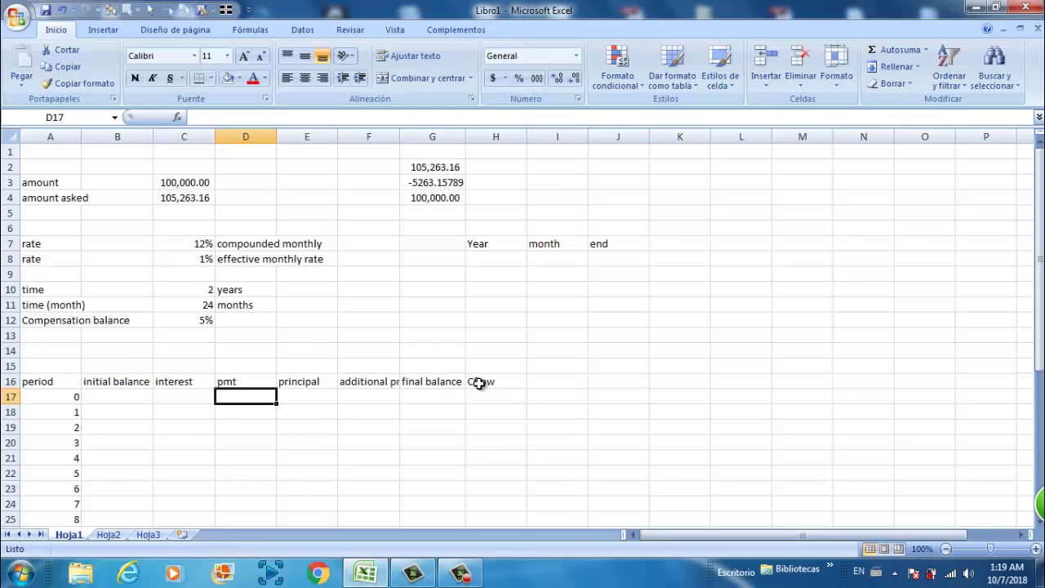
key("Right")
key("Right")
key("Right")
key("Right")
key("Right")
key("Right")
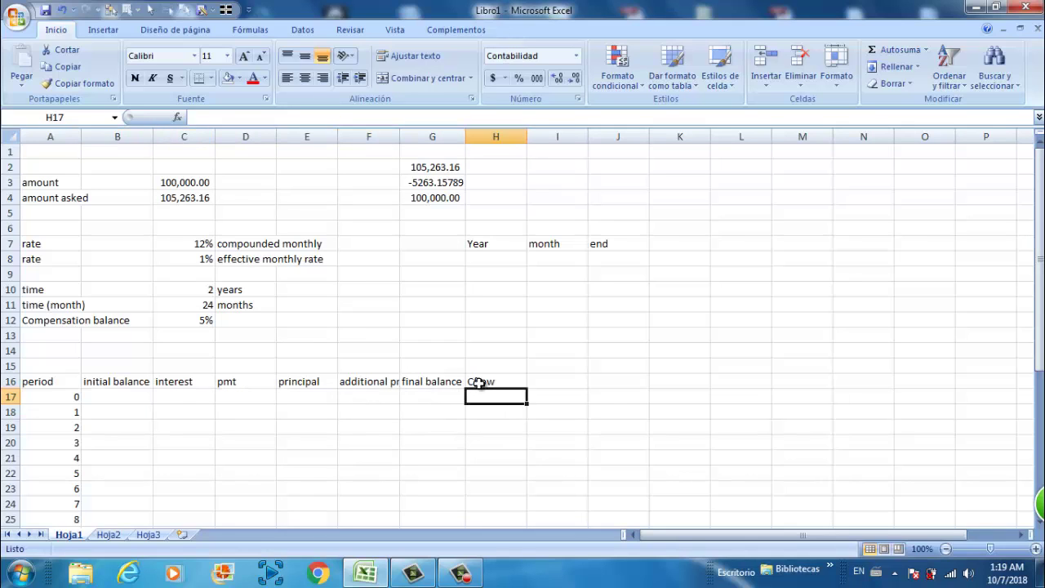
Correct the heading in H16 to "C.flow"
key("Up")
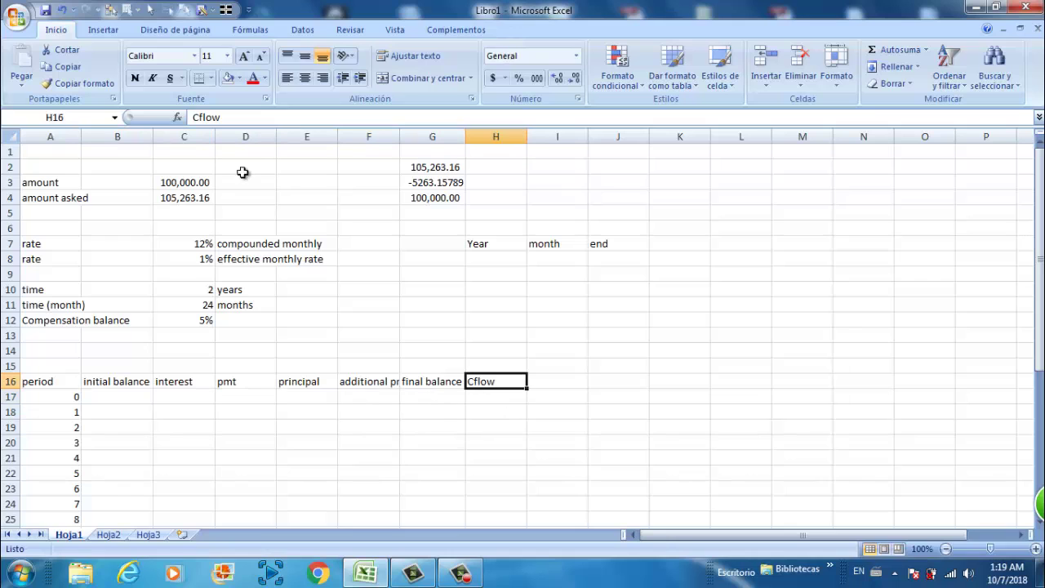
left_click(202, 117)
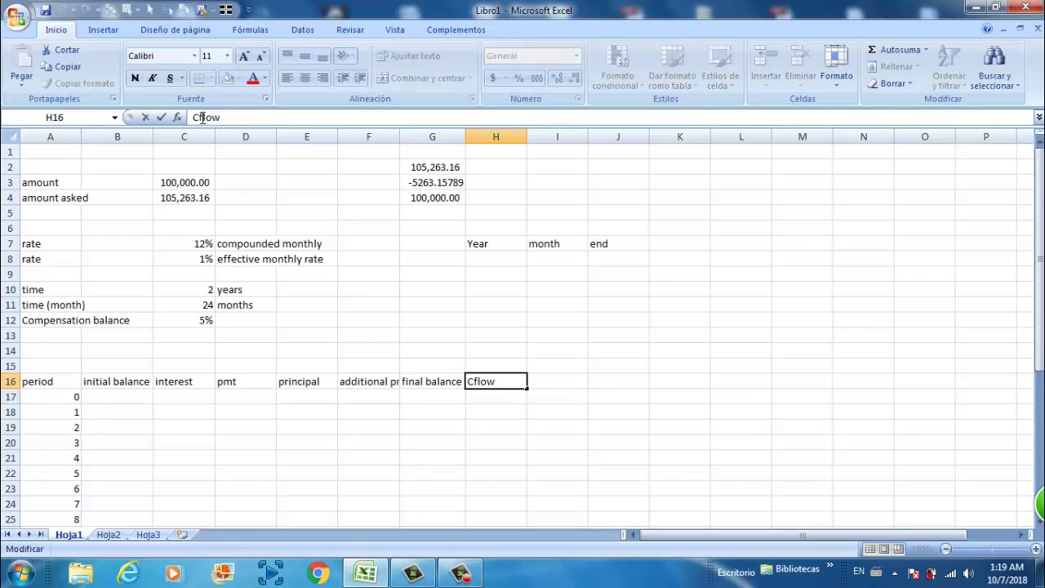
type(".")
key("Return")
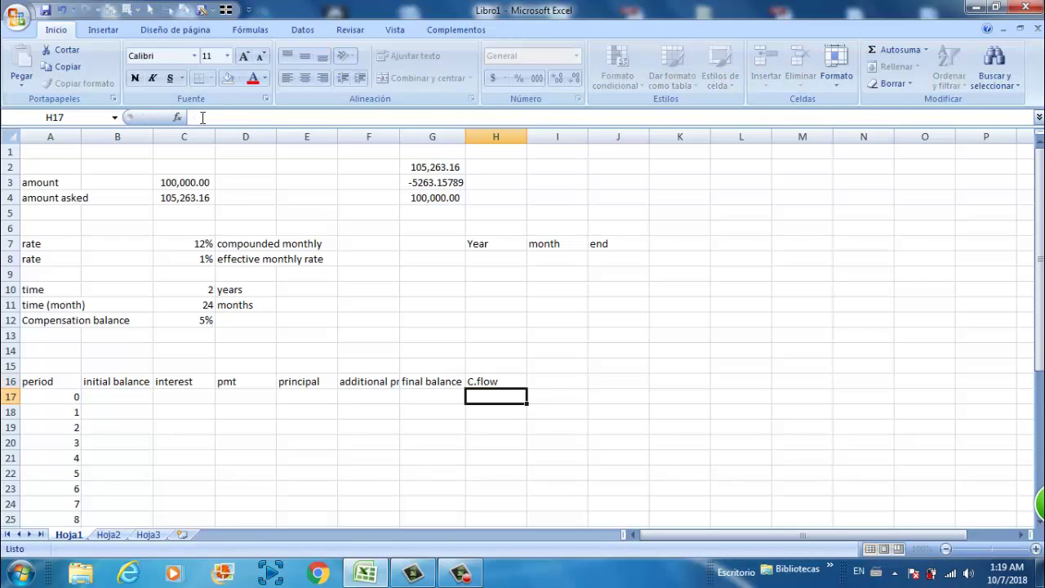
Link the period 0 initial balance in B17 to the amount asked with the formula +C4
left_click(98, 397)
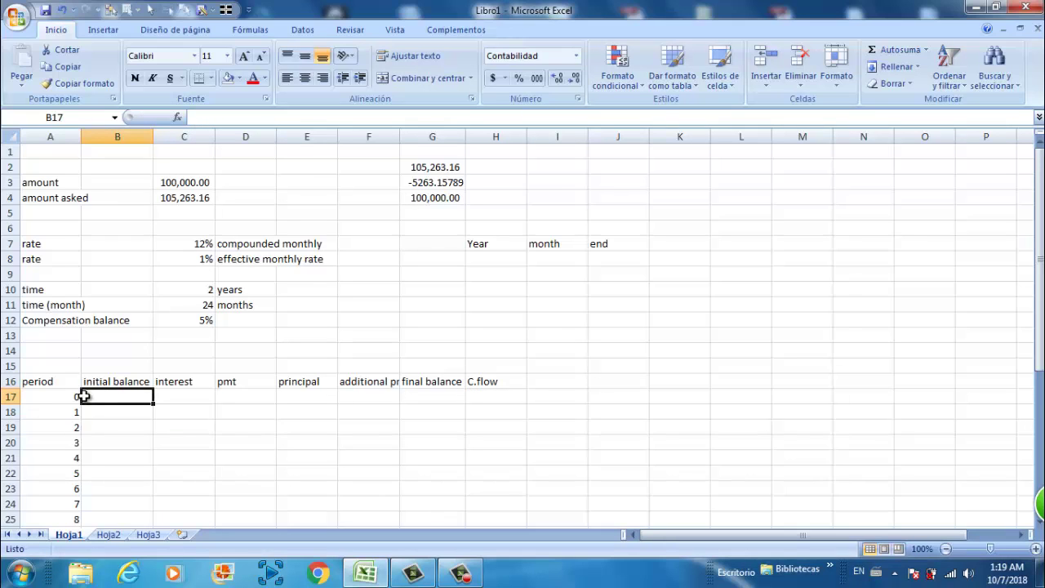
type("+")
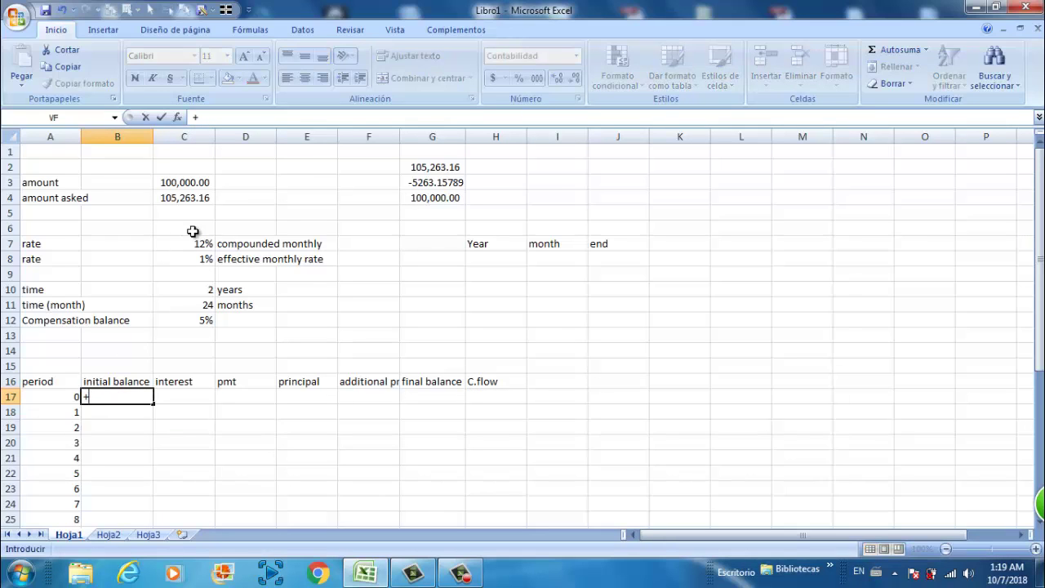
left_click(204, 200)
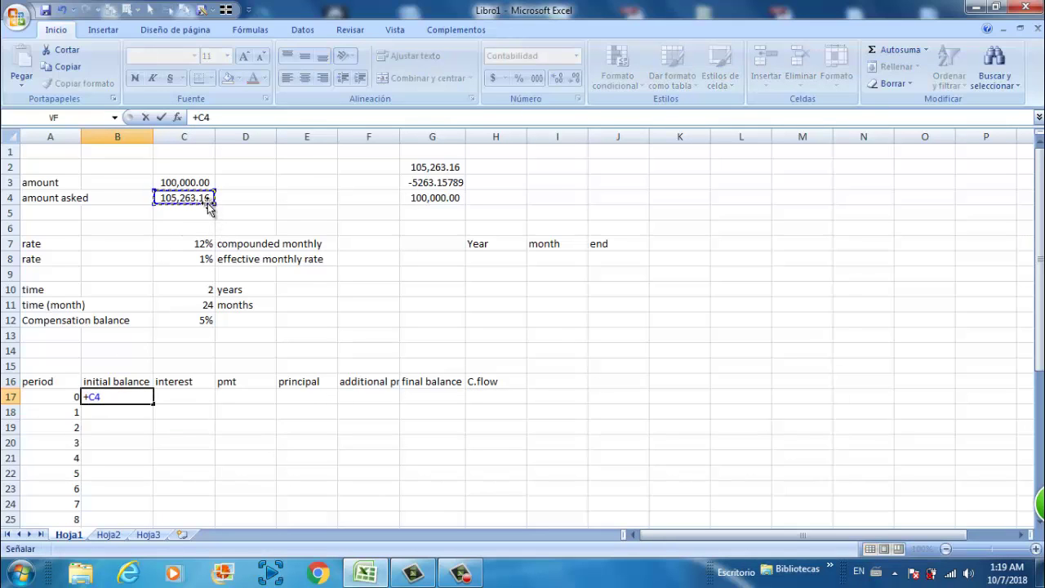
key("Return")
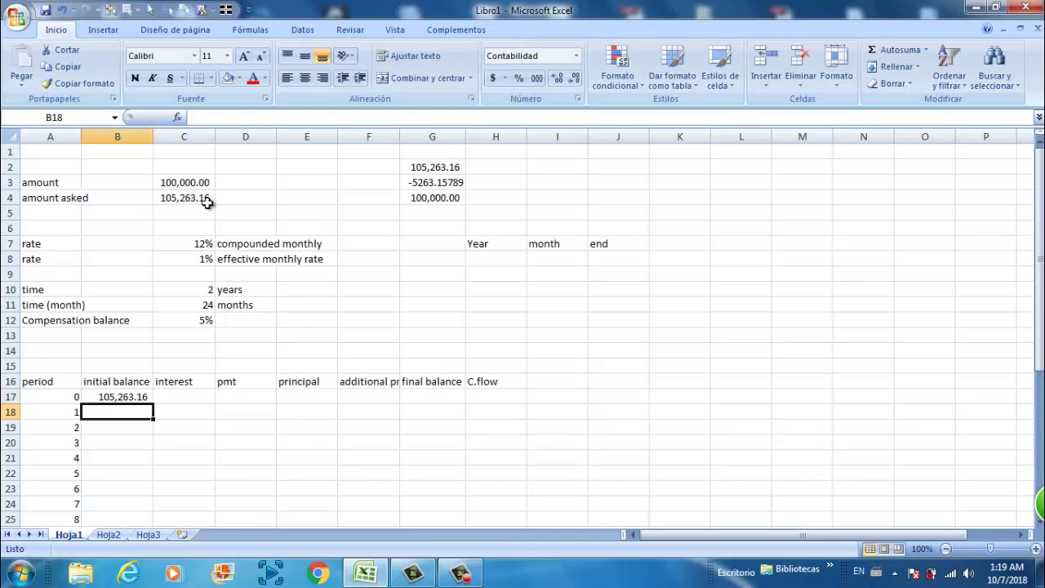
Widen column F to fit the full "additional pmt" heading
key("Up")
key("Right")
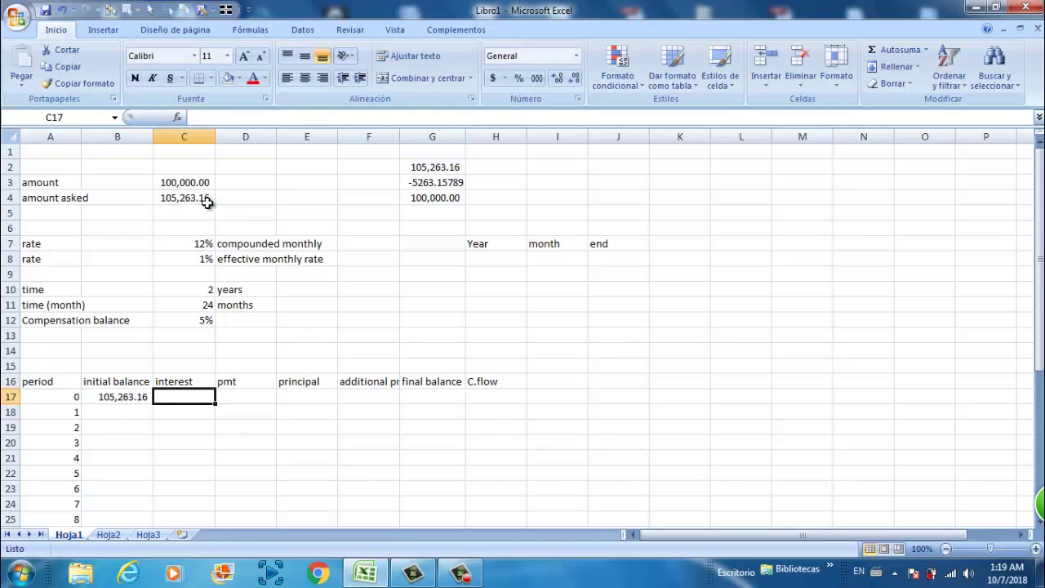
key("Right")
key("Right")
key("Right")
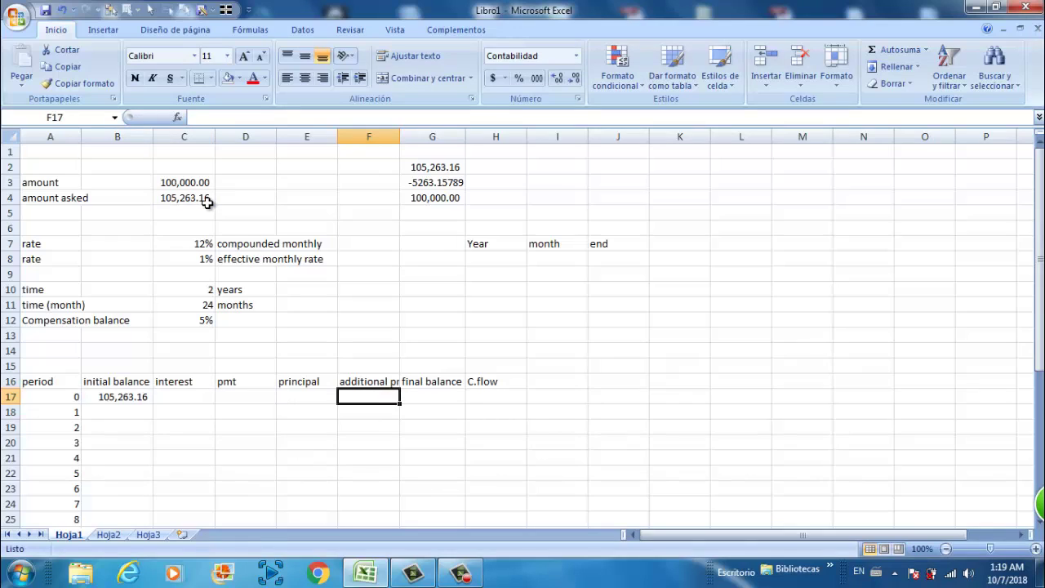
double_click(399, 137)
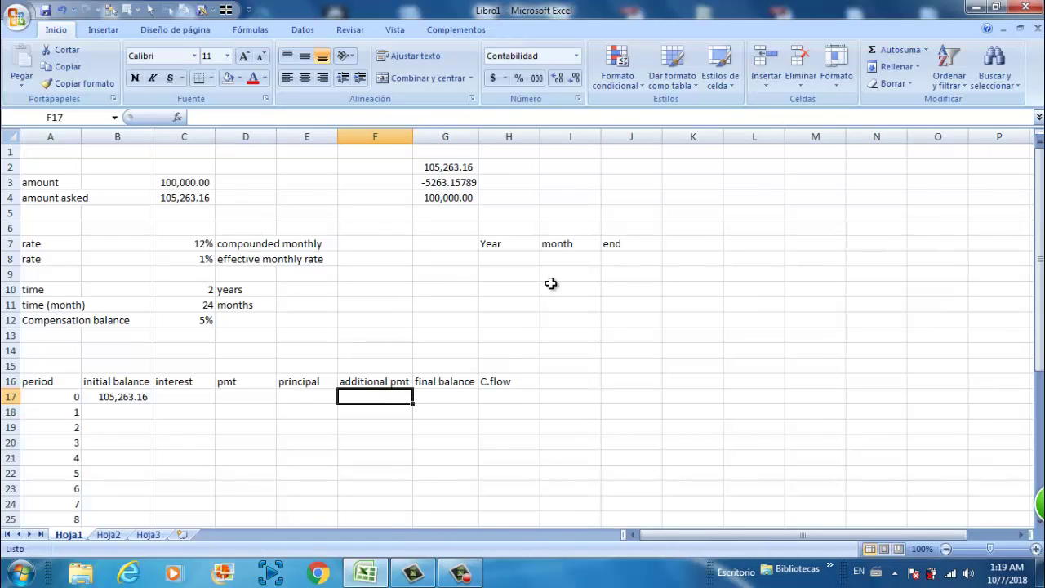
Calculate the period 0 additional payment in F17 with the formula +B17*C12
type("+")
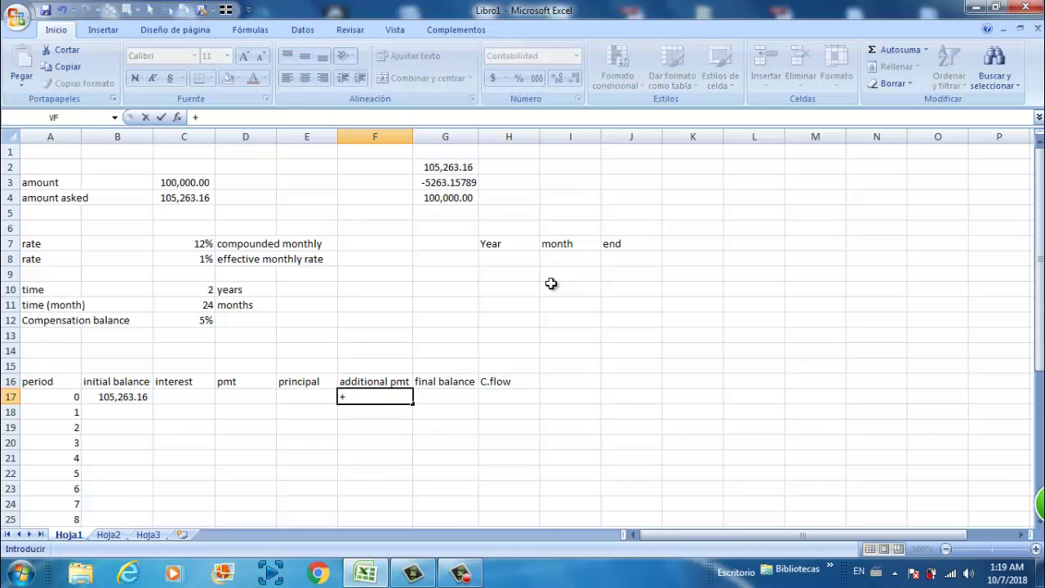
key("Left")
key("Left")
key("Left")
key("Left")
type("*")
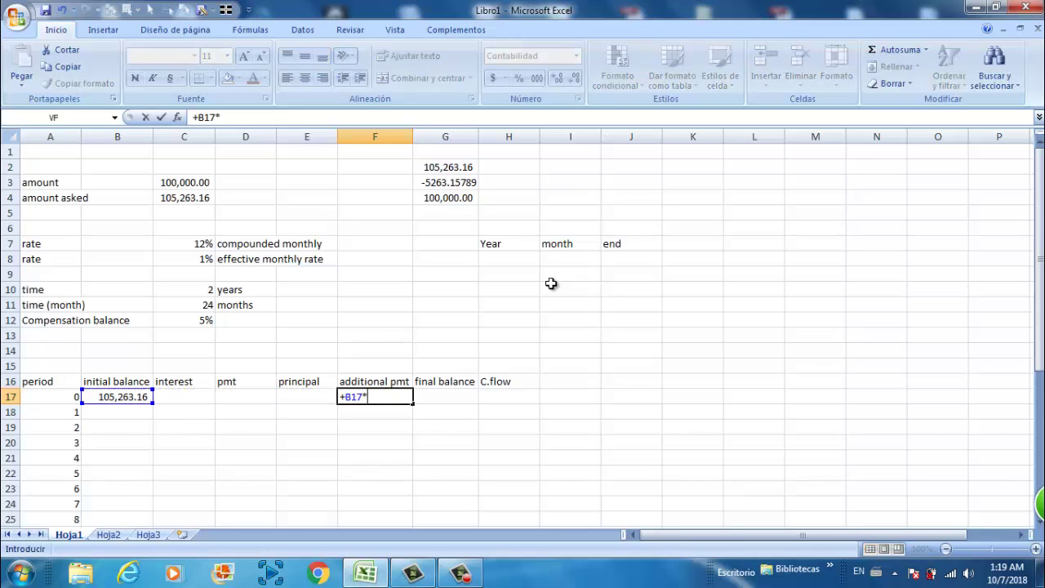
left_click(188, 319)
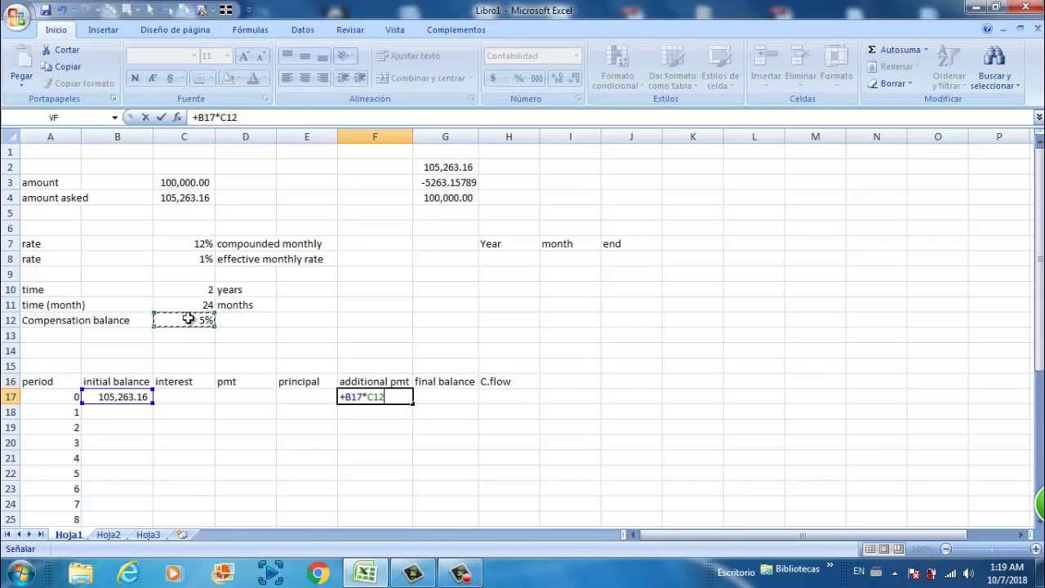
key("Return")
Set the period 0 final balance in G17 equal to the initial balance with the formula +B17
key("Up")
key("Right")
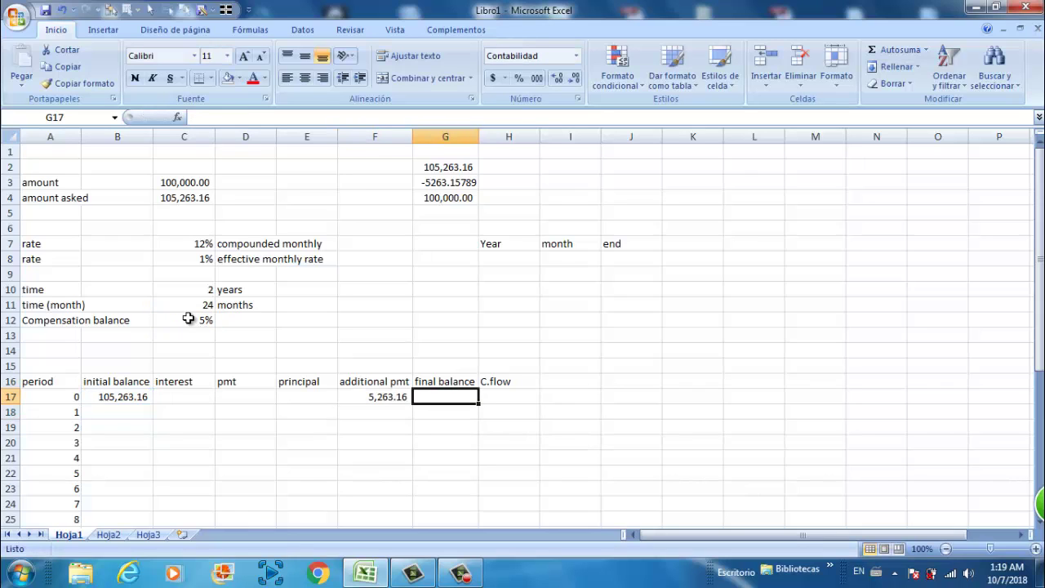
type("+")
key("Left")
key("Left")
key("Left")
key("Left")
key("Left")
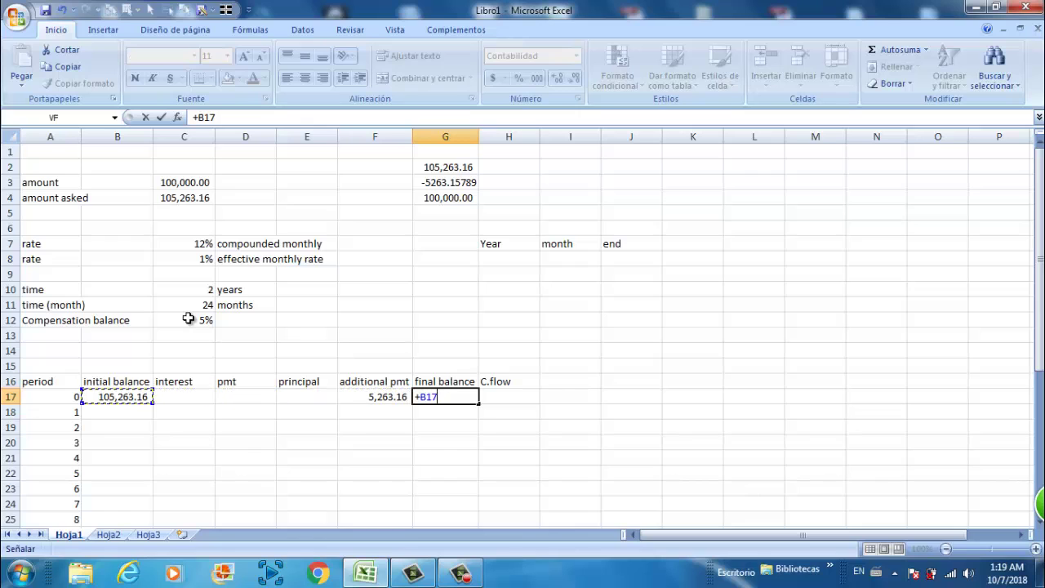
key("Return")
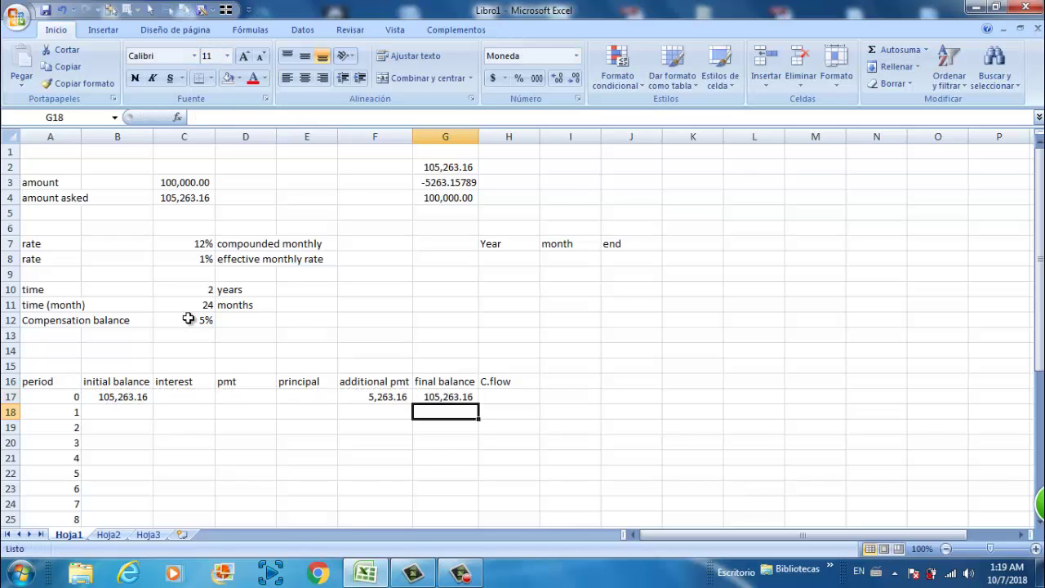
Calculate the period 0 cash flow in H17 as the final balance in G17 minus the additional payment in F17
key("Up")
key("Right")
type("+")
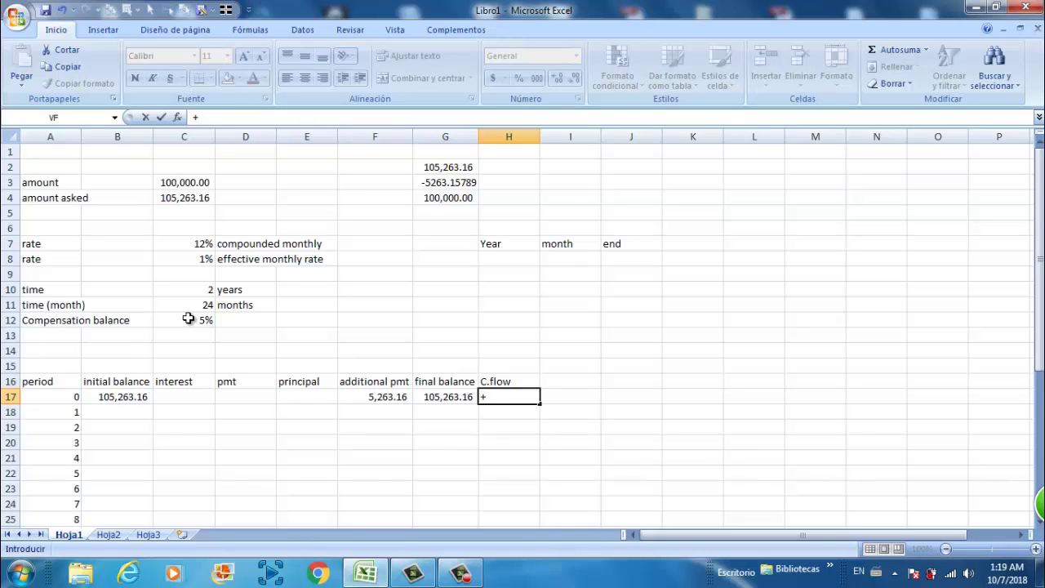
key("Left")
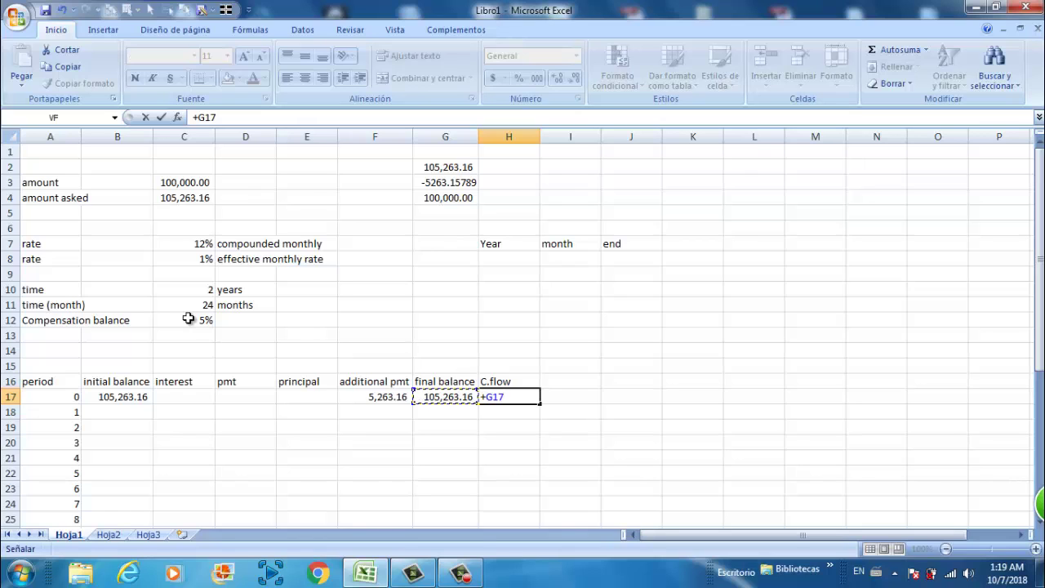
type("-")
key("Left")
key("Left")
key("Return")
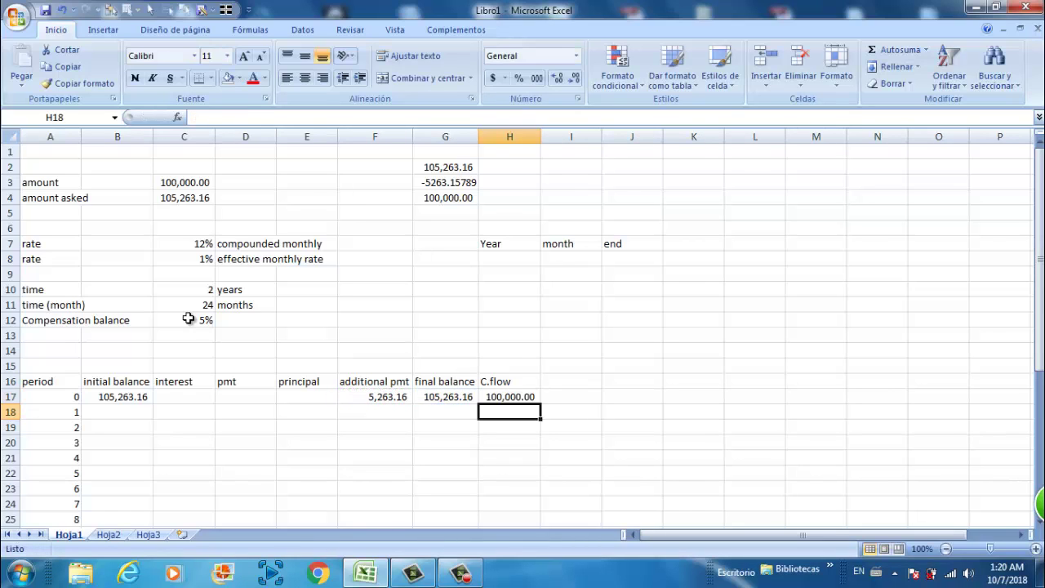
Set the period 1 initial balance in B18 to the previous final balance with the formula +G17
key("Left")
key("Left")
key("Left")
key("Left")
key("Left")
key("Left")
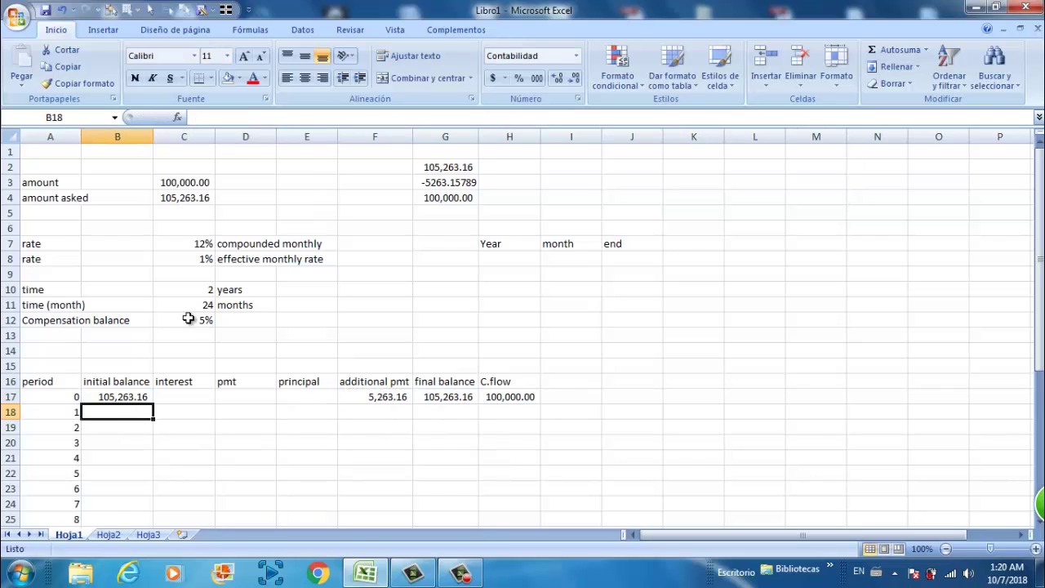
type("+")
key("Up")
key("Right")
key("Right")
key("Right")
key("Right")
key("Right")
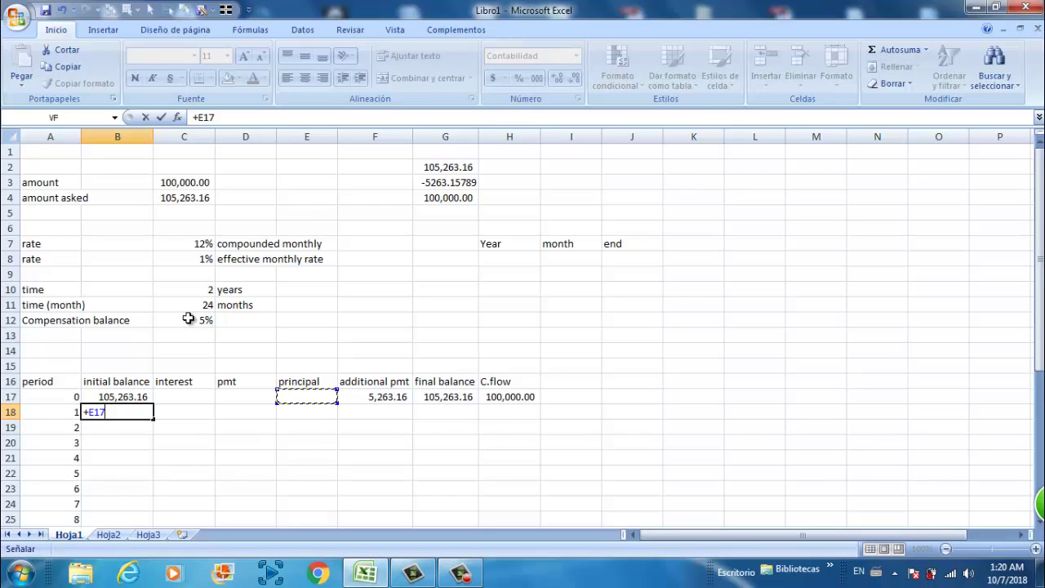
key("Right")
key("Left")
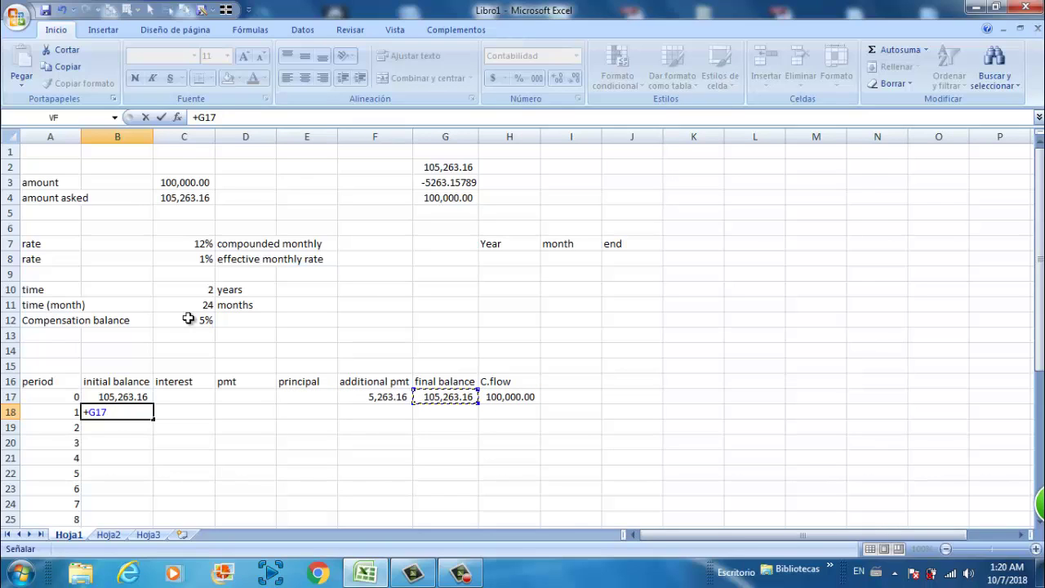
key("Return")
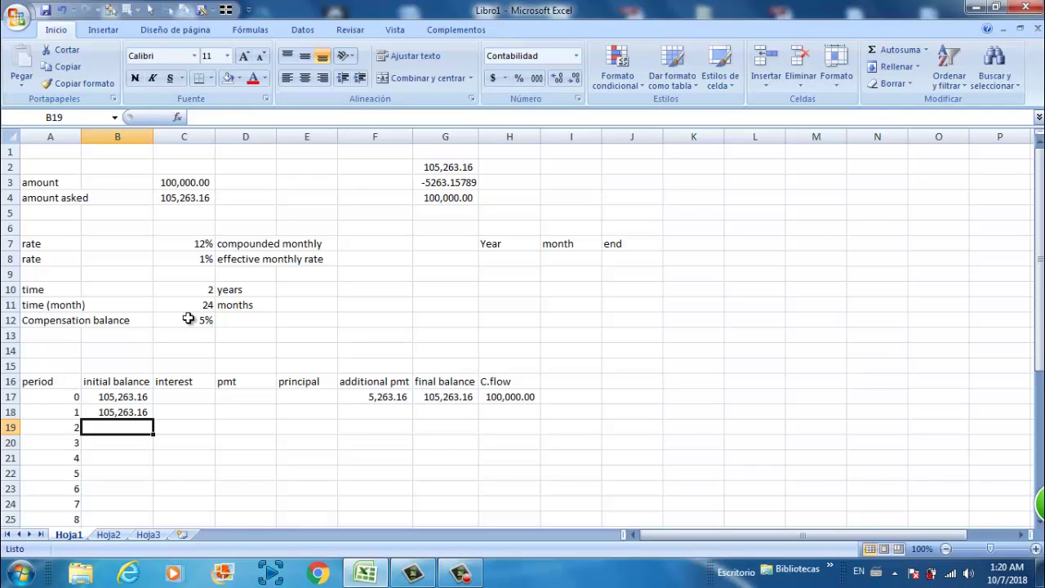
Calculate the period 1 interest in C18 with the formula +B18*$C$8, keeping the monthly rate as an absolute reference
key("Up")
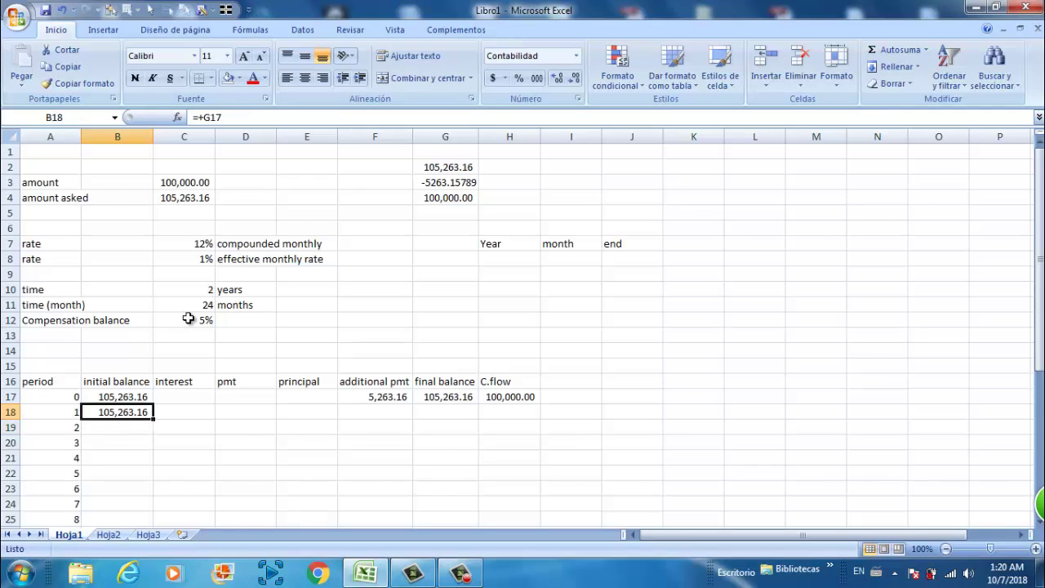
key("Right")
type("+")
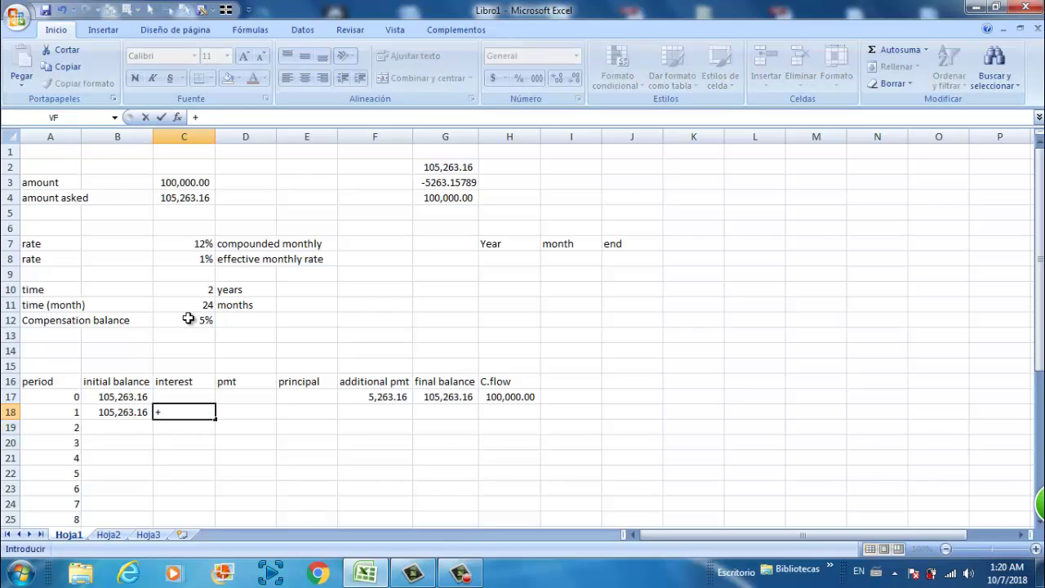
key("Left")
type("*")
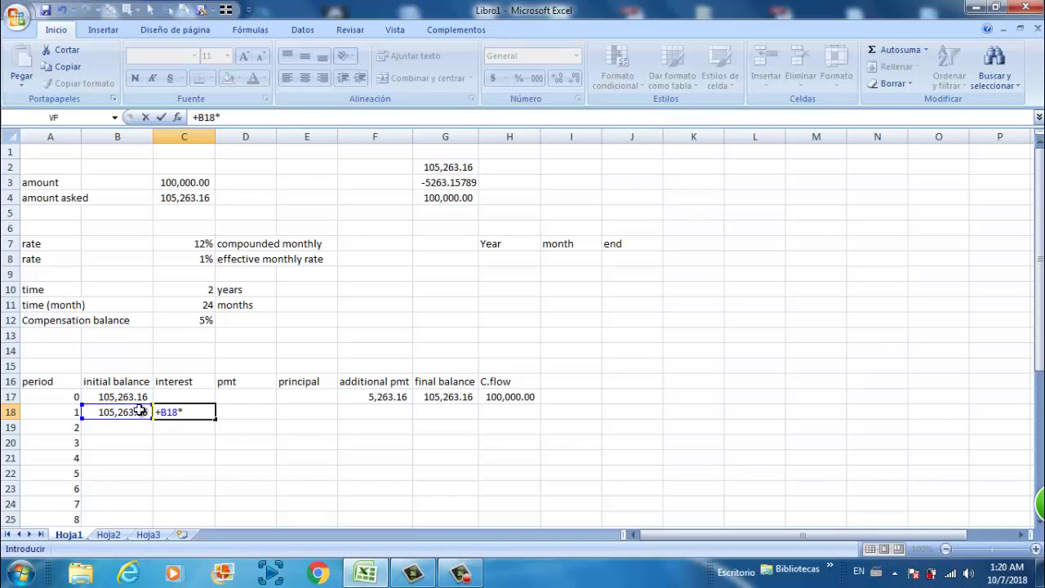
left_click(198, 261)
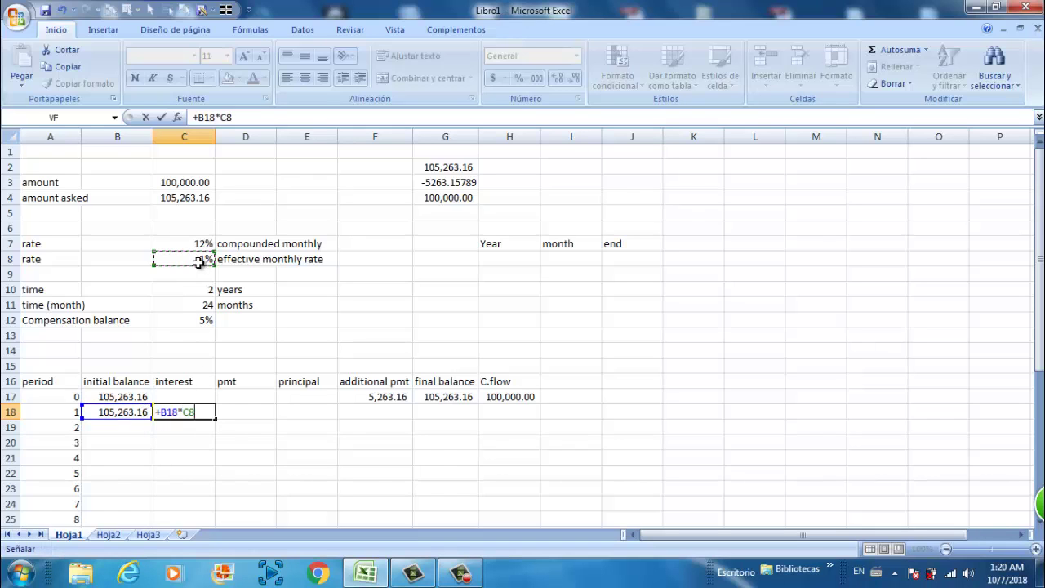
key("F4")
key("Return")
key("Up")
key("Right")
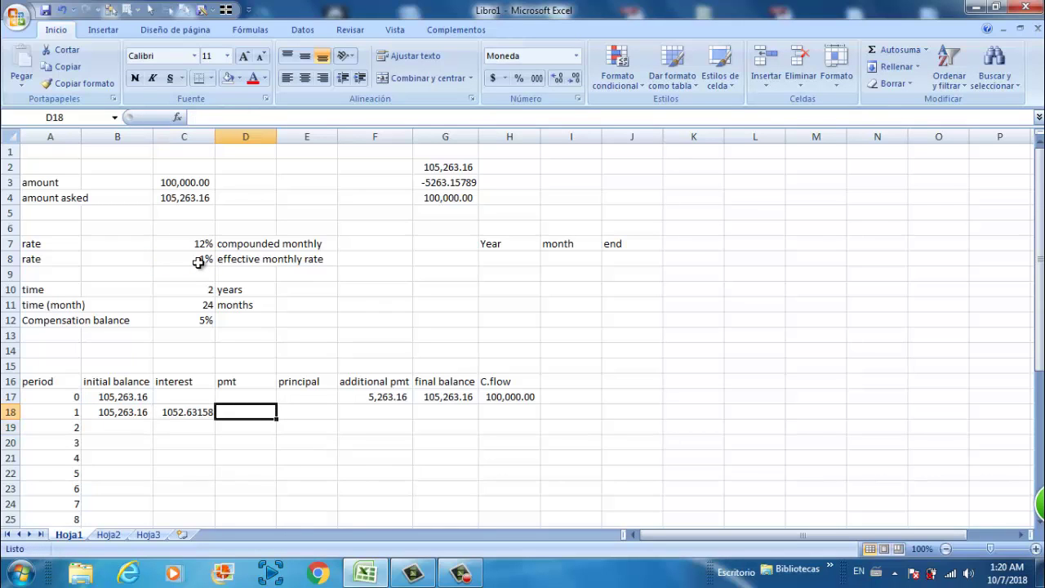
type("+")
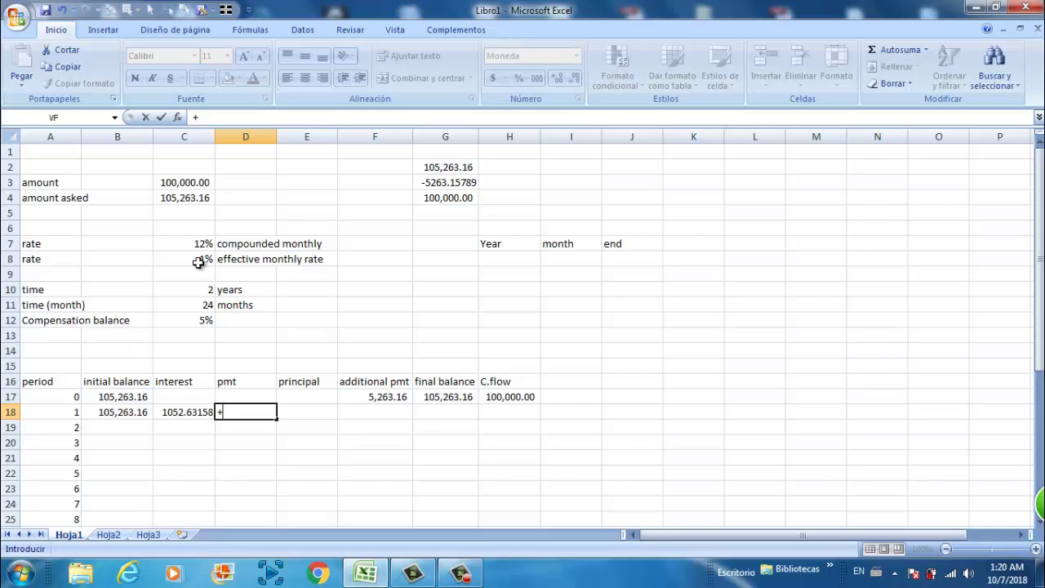
type("pmt")
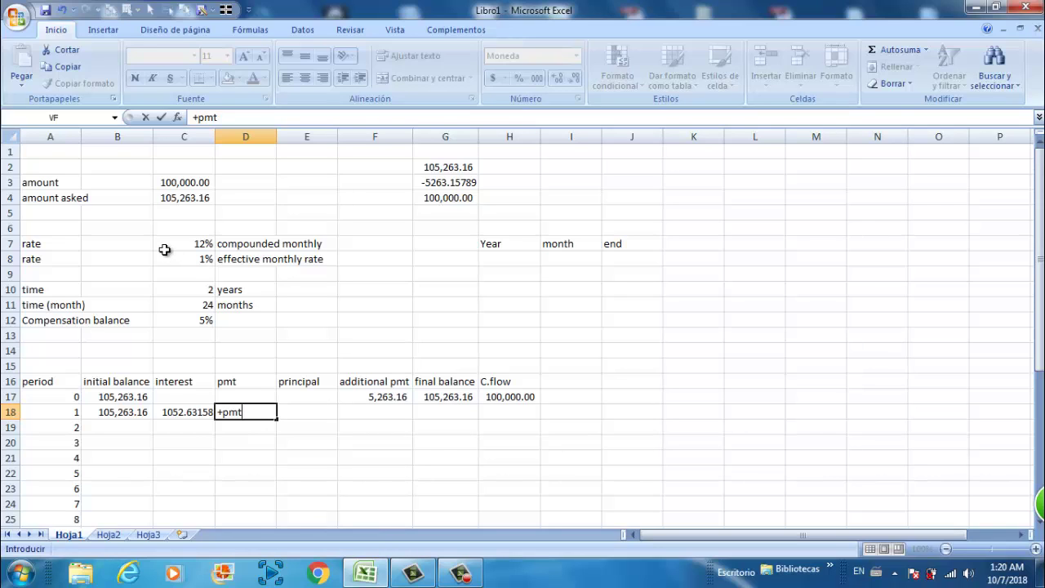
type("(")
key("BackSpace")
key("BackSpace")
key("BackSpace")
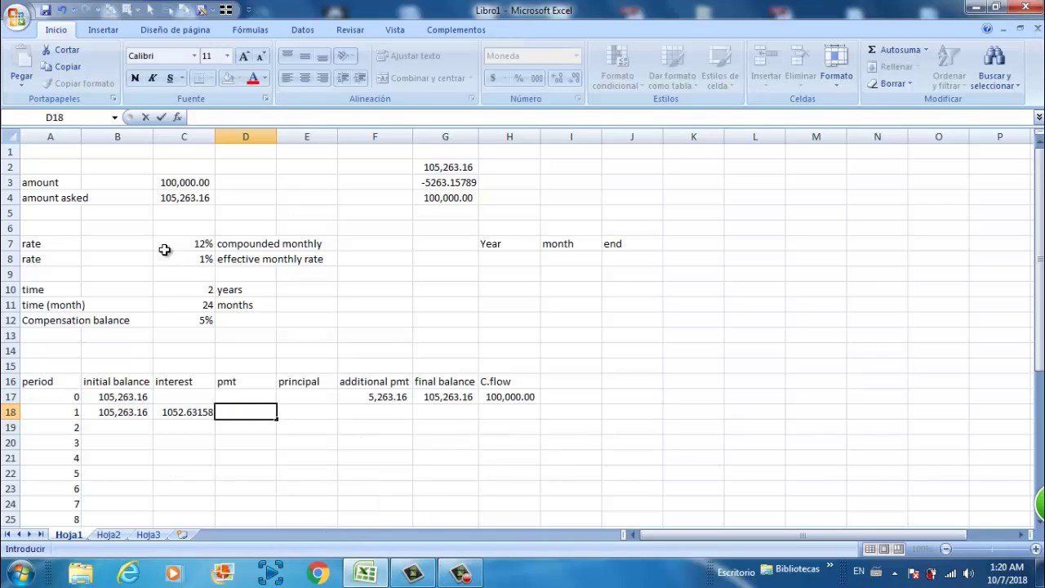
Calculate the period 1 payment in D18 with the PAGO function, using the formula +pago(C8,C11,-B17)
type("+")
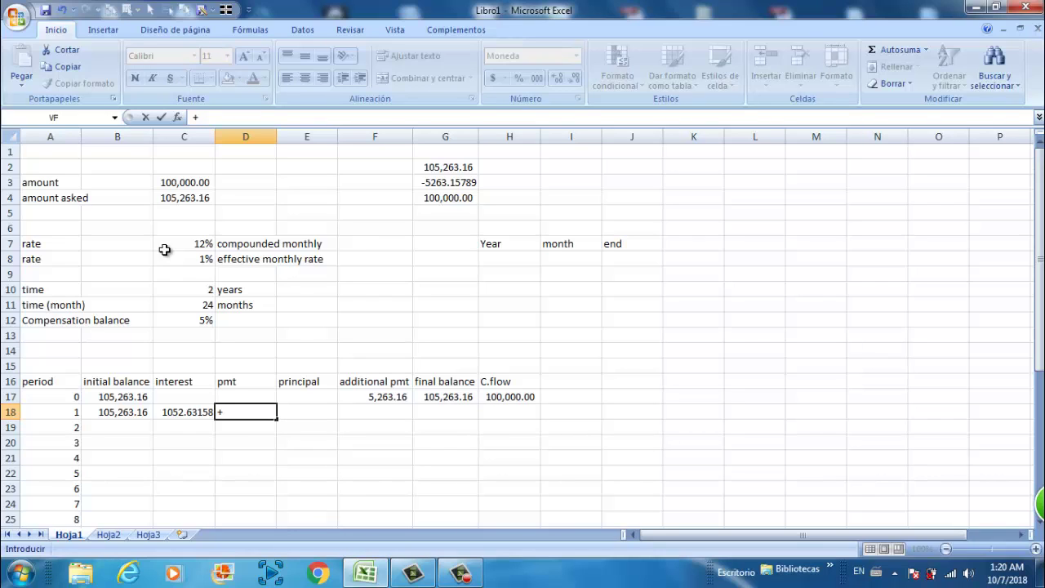
type("p;a")
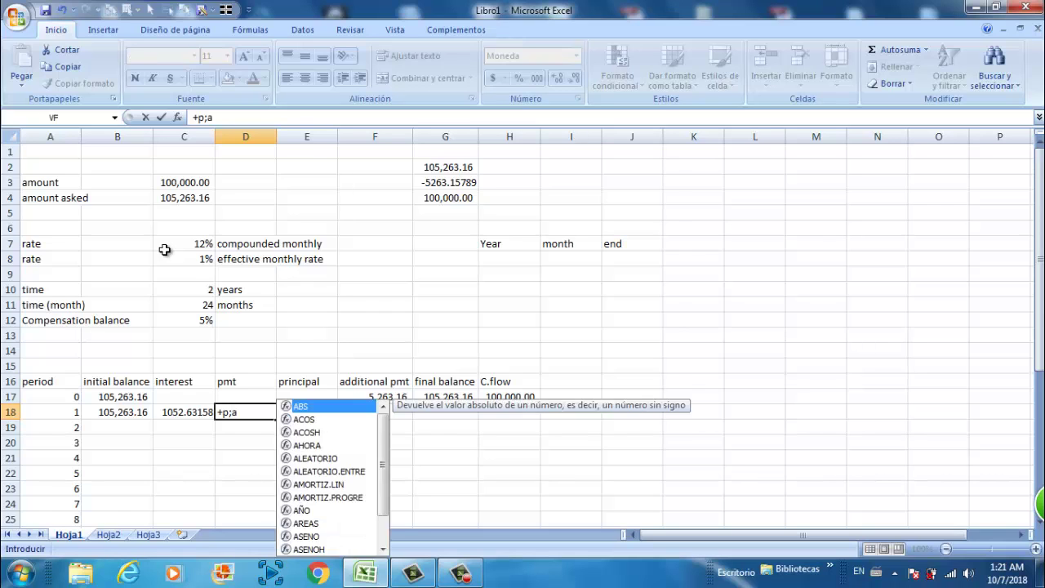
key("BackSpace")
key("BackSpace")
type("ago")
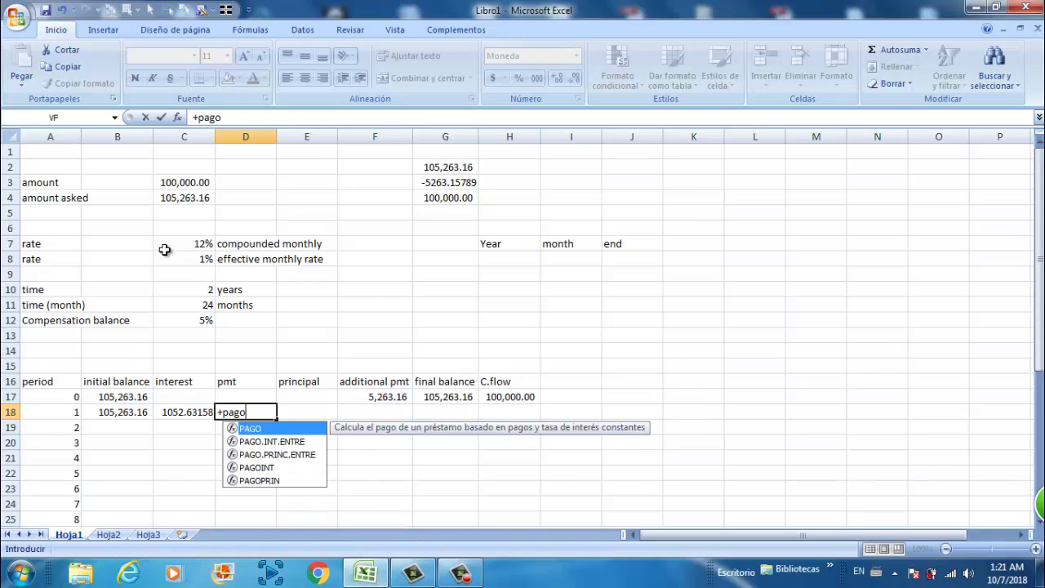
type("*")
key("BackSpace")
type("(")
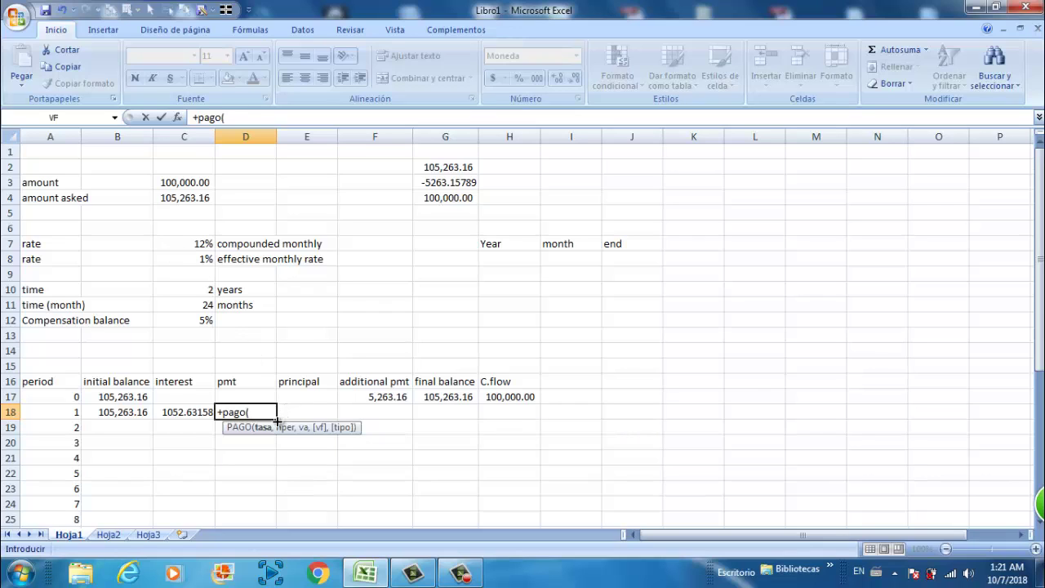
left_click(203, 258)
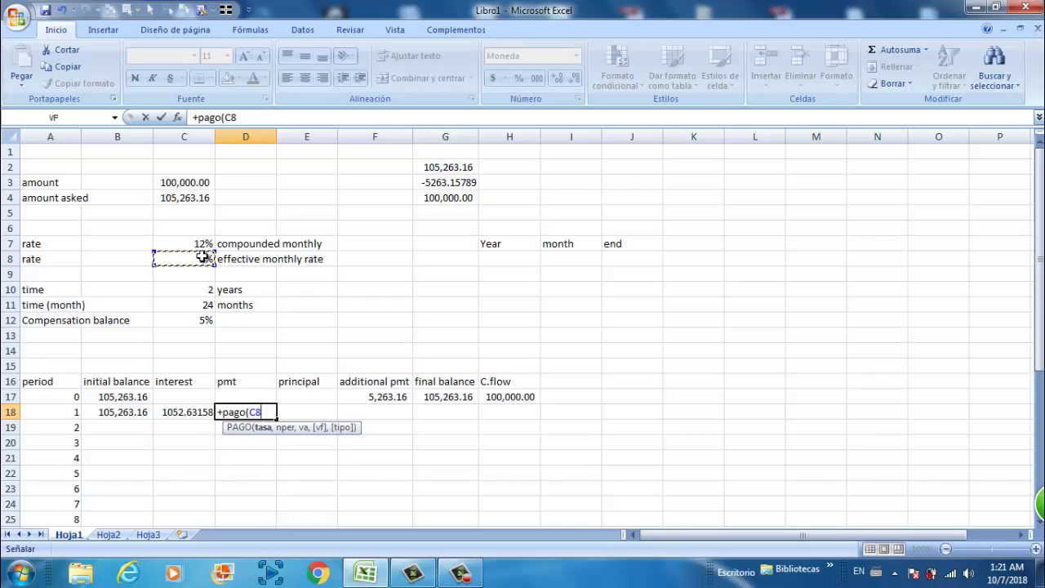
type(",")
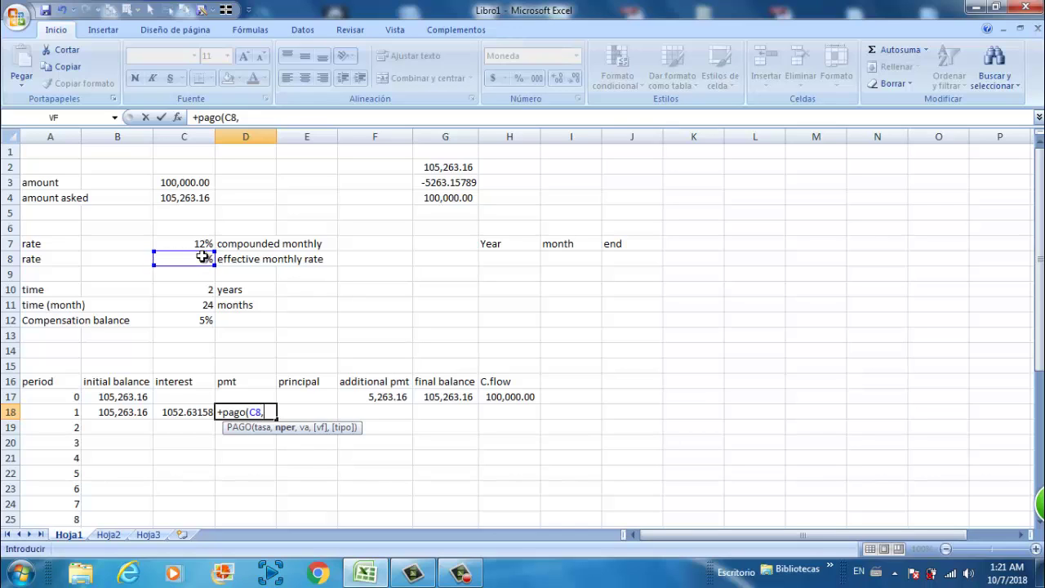
left_click(190, 303)
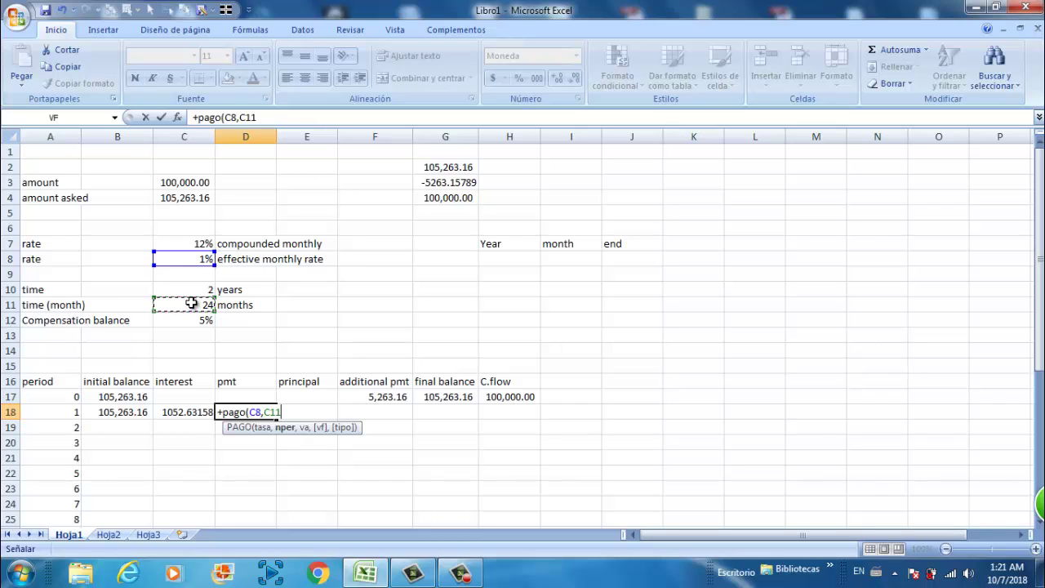
type("-")
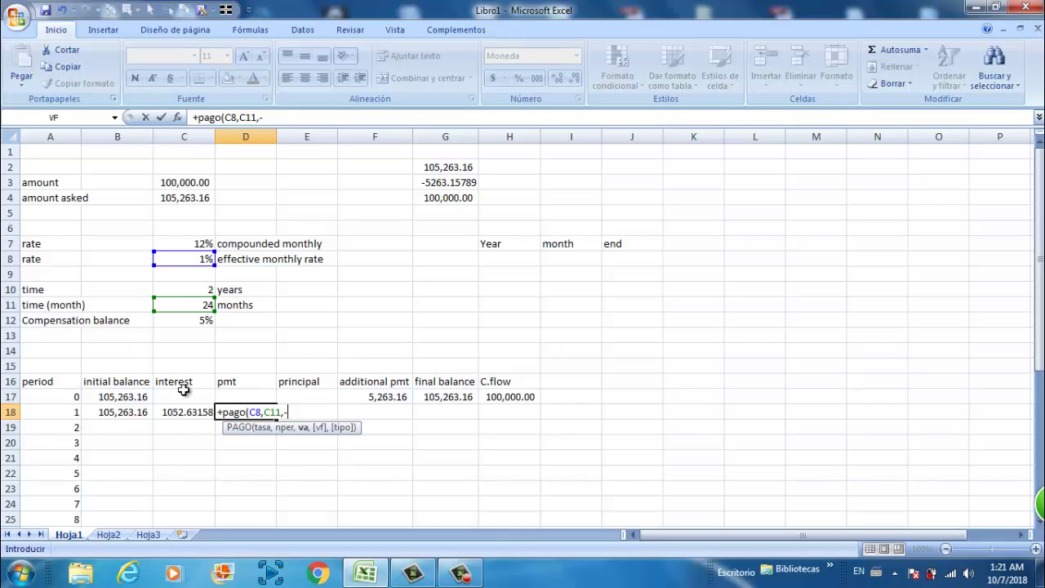
left_click(127, 396)
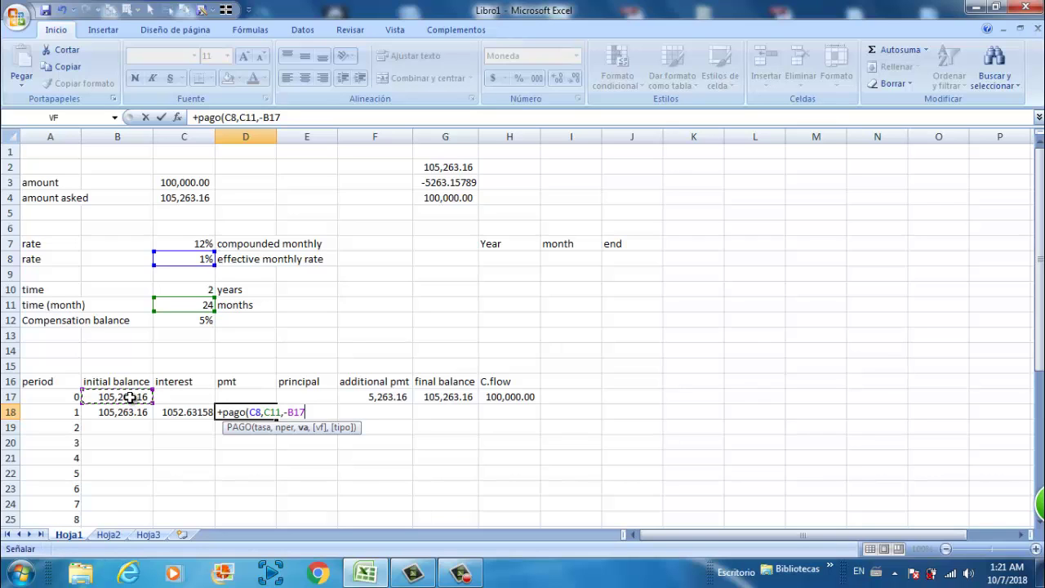
key("Return")
Calculate the period 1 principal in E18 as the payment minus the interest with the formula +D18-C18
key("Up")
key("Right")
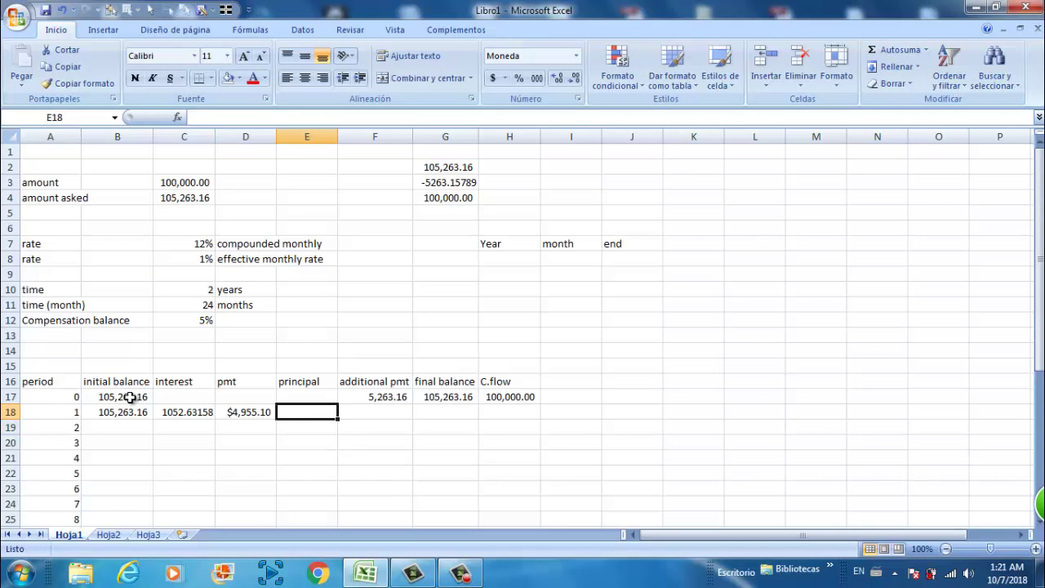
type("+")
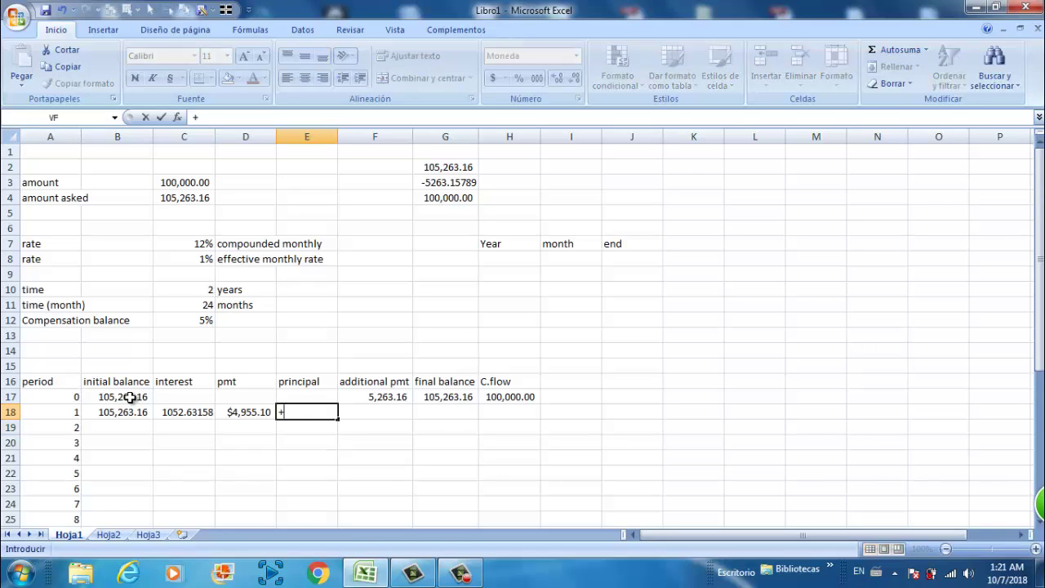
key("Left")
type("-")
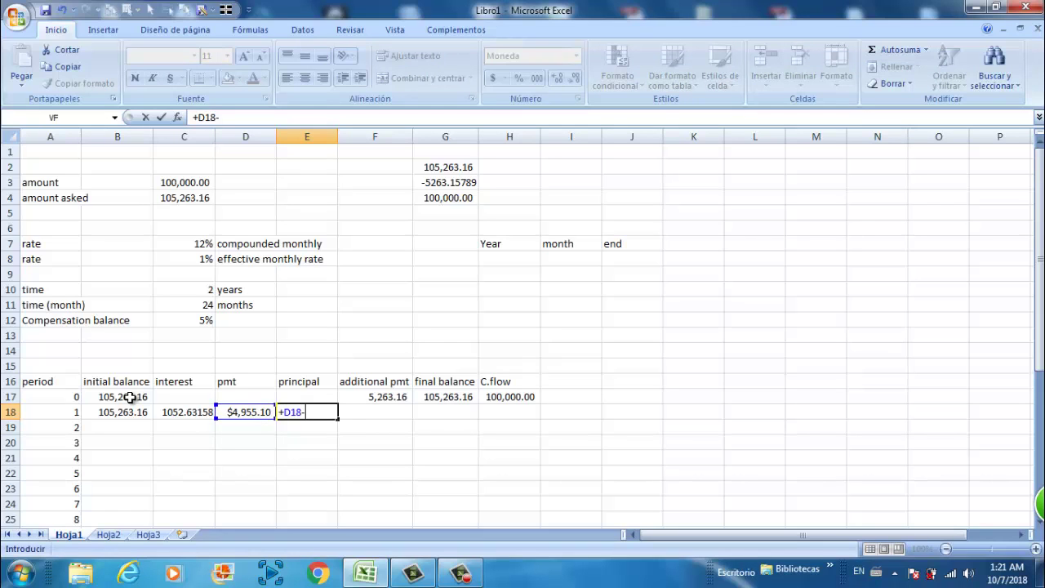
key("Left")
key("Left")
key("Tab")
Calculate the period 1 final balance in G18 as initial balance plus interest minus payment with the formula +B18+C18-D18
key("Tab")
type("+")
key("Left")
key("Left")
key("Left")
key("Left")
key("Left")
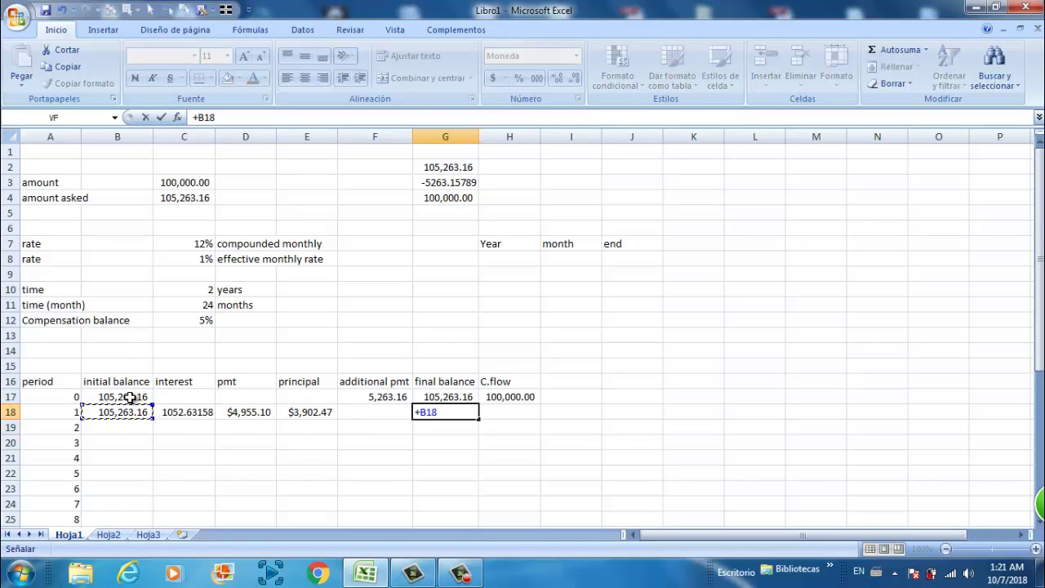
type("+")
key("Left")
key("Left")
key("Left")
key("Left")
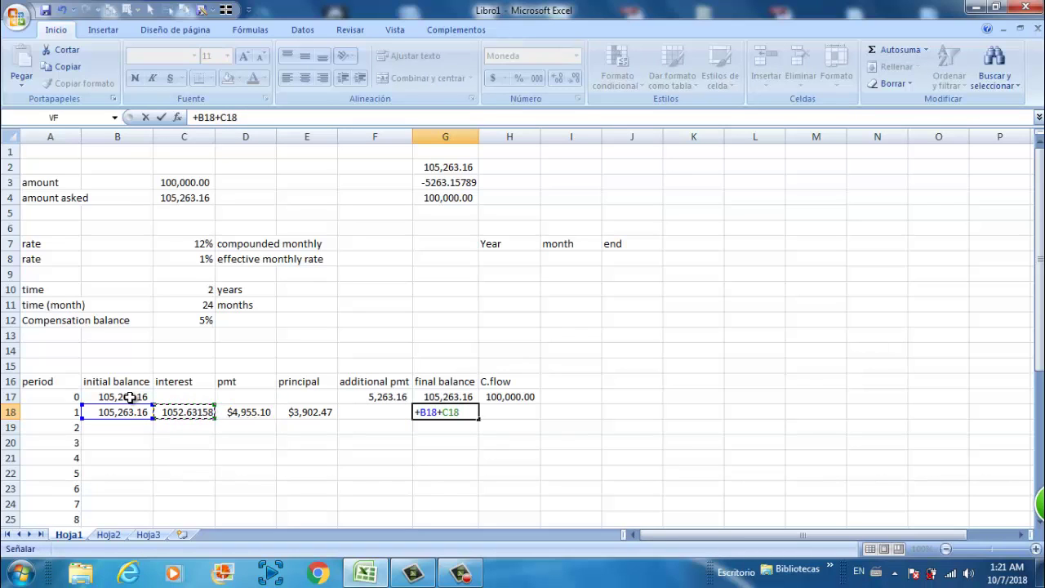
type("-")
key("Left")
key("Left")
key("Left")
key("Return")
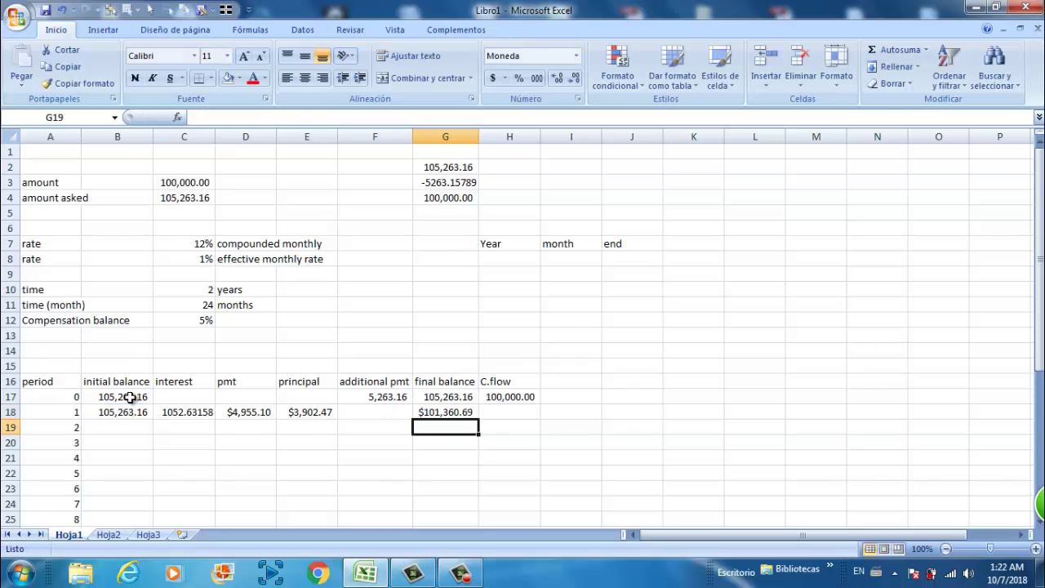
Review the period 1 initial balance and interest formulas in B18 and C18, checking the cell references used for the interest
key("Left")
key("Left")
key("Left")
key("Left")
key("Left")
key("Up")
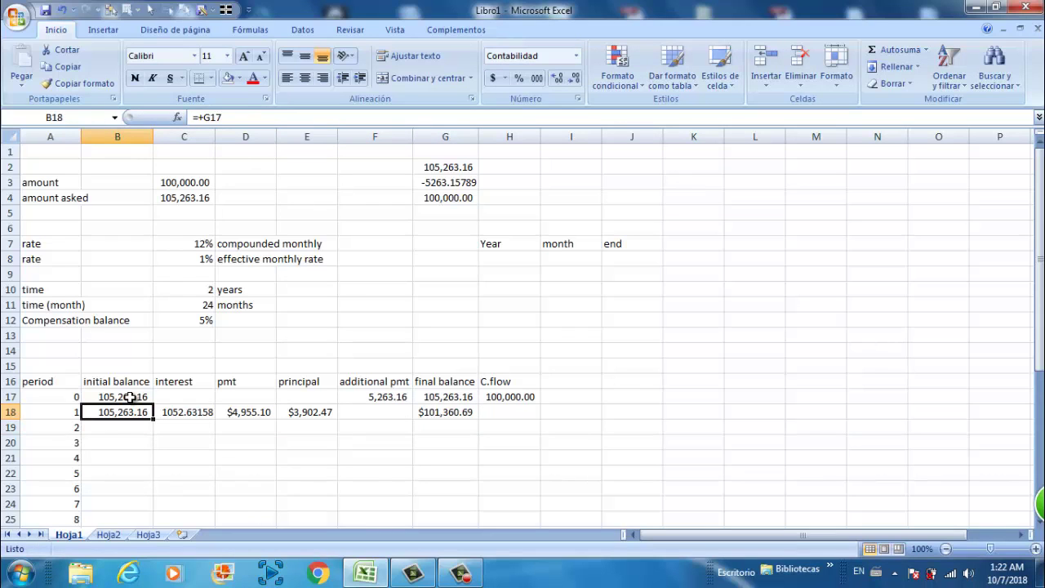
key("shift+Right")
key("Down")
key("Right")
key("Left")
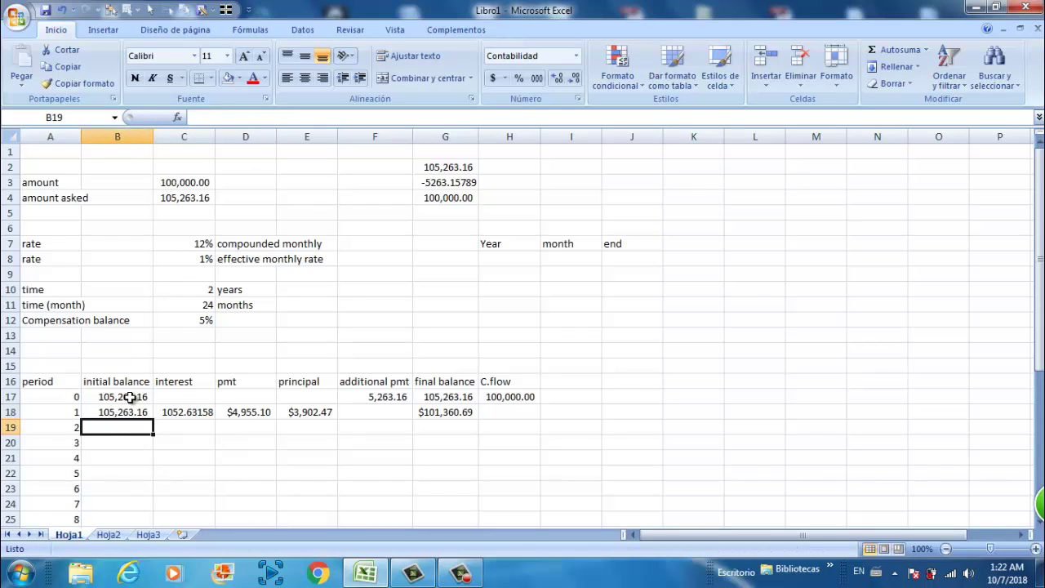
key("Up")
key("shift+Right")
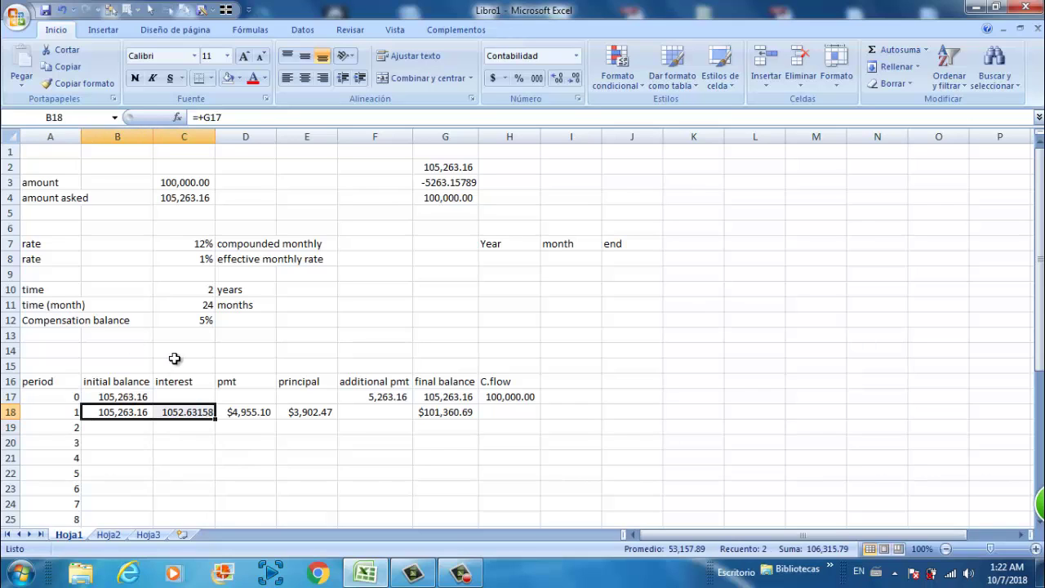
left_click(190, 409)
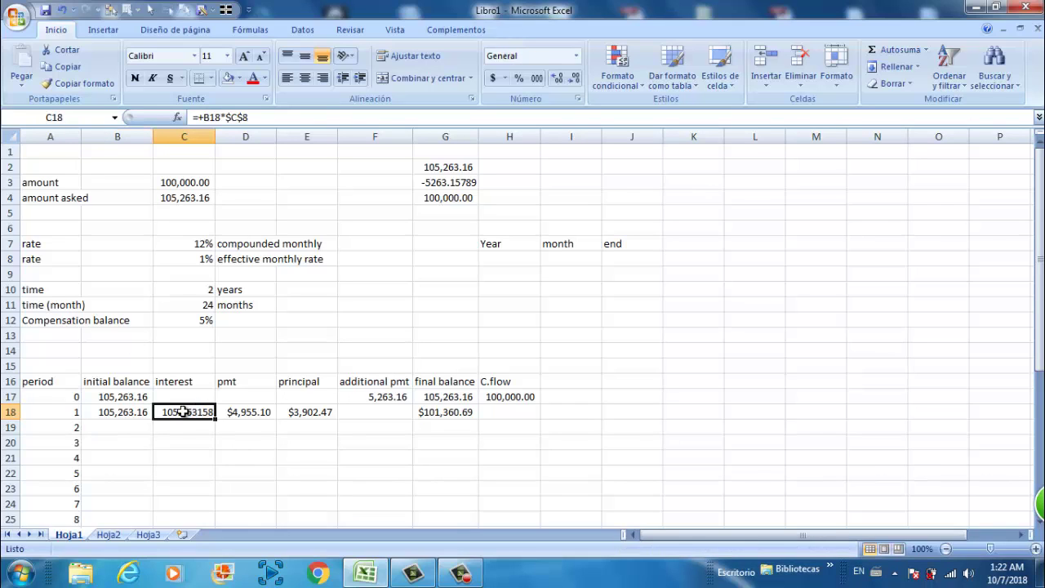
left_click(236, 121)
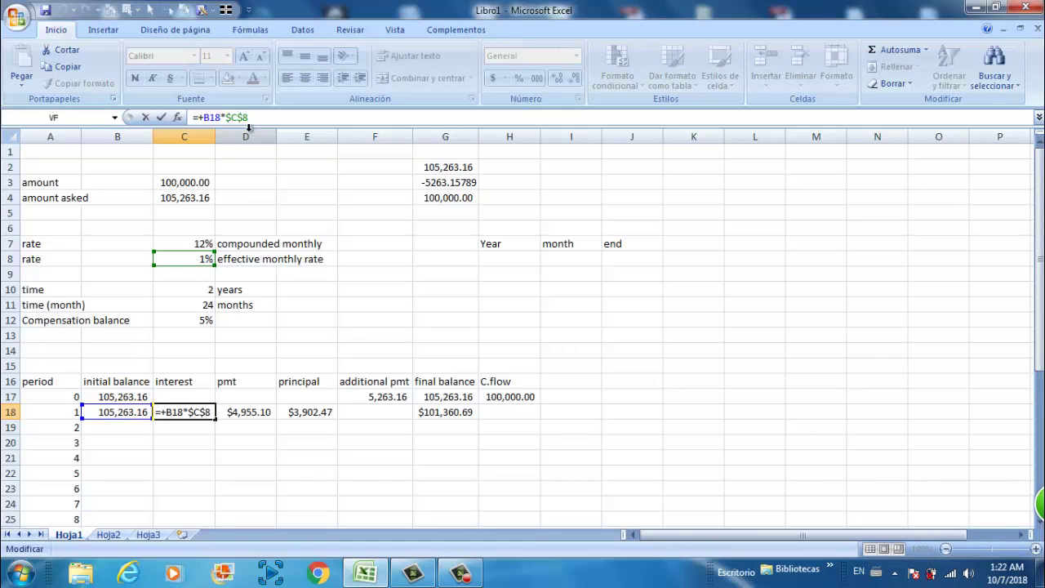
left_click(164, 442)
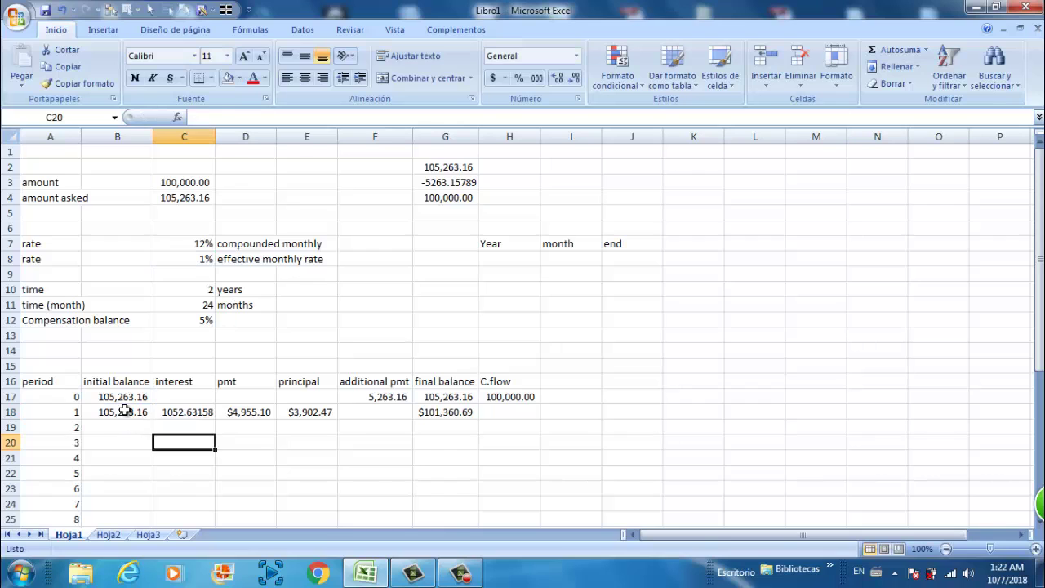
Fill the period 1 initial balance and interest formulas in B18:C18 and the principal formula in E18 down through the following periods
left_click_drag(134, 412, 214, 521)
left_click(282, 424)
left_click(309, 418)
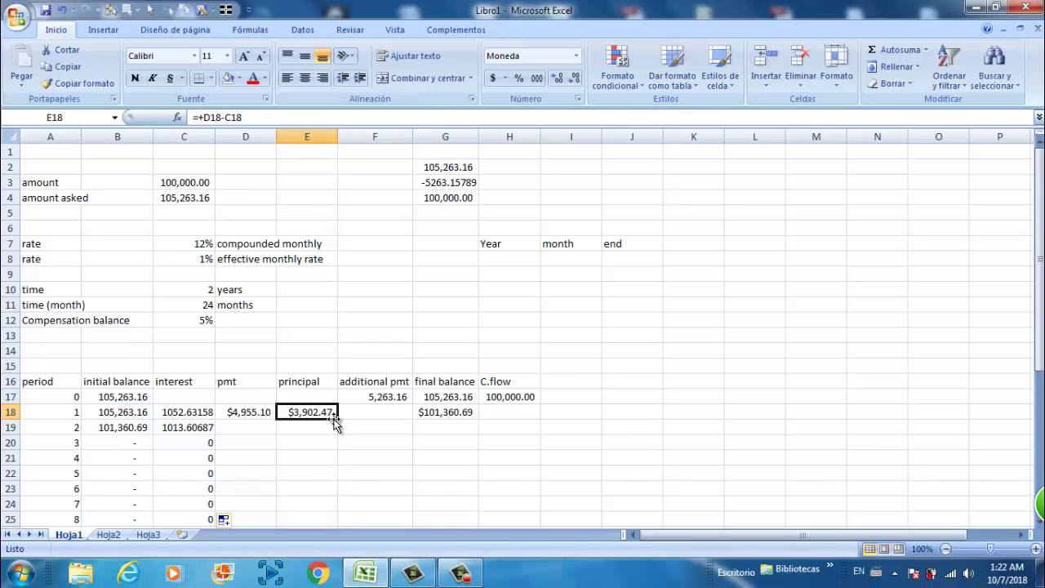
left_click_drag(335, 422, 333, 508)
scroll(339, 490, "up", 5)
left_click(389, 381)
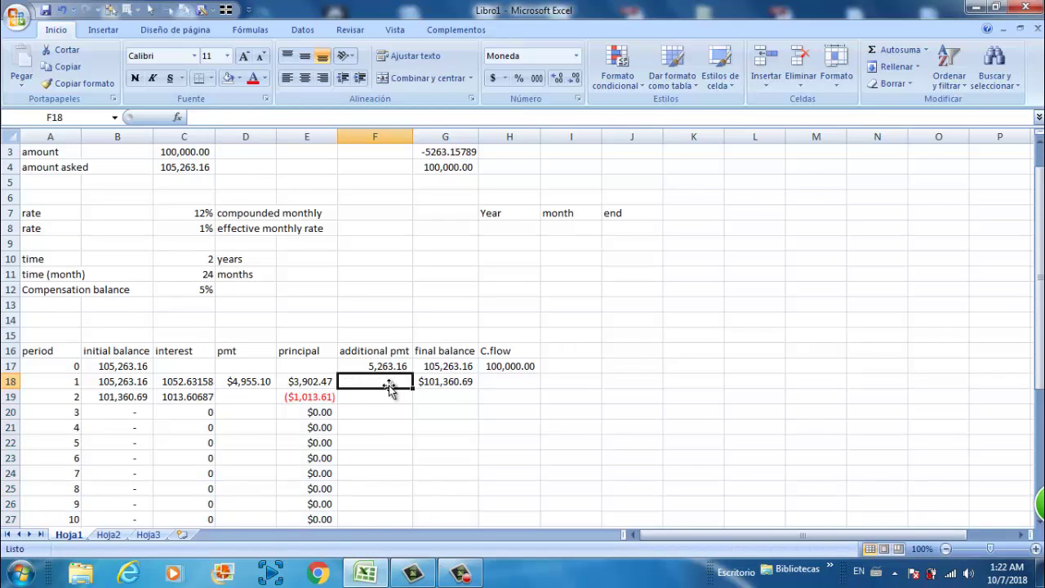
Fill the final balance formula in G18 down through period 24
left_click(451, 385)
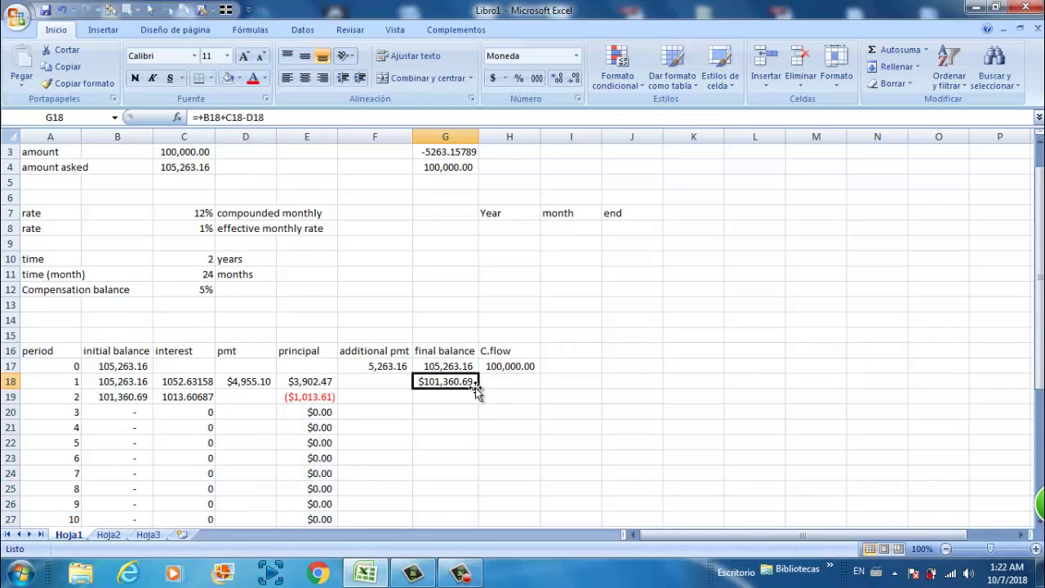
left_click_drag(478, 389, 486, 510)
scroll(380, 455, "up", 5)
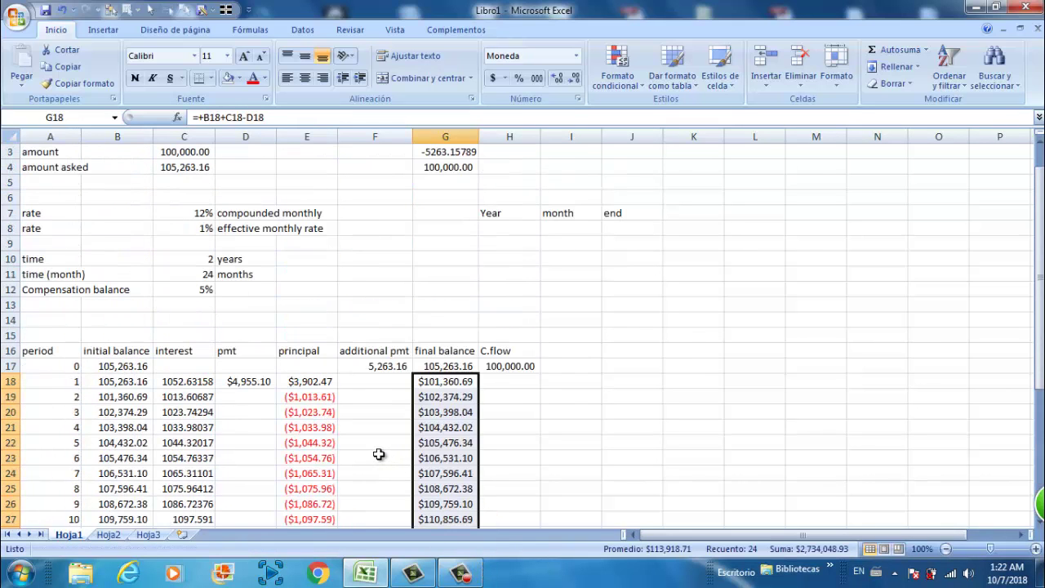
Link the period 2 payment in D19 to the cell above with +D18 and fill it down through period 24
left_click(280, 399)
left_click(265, 397)
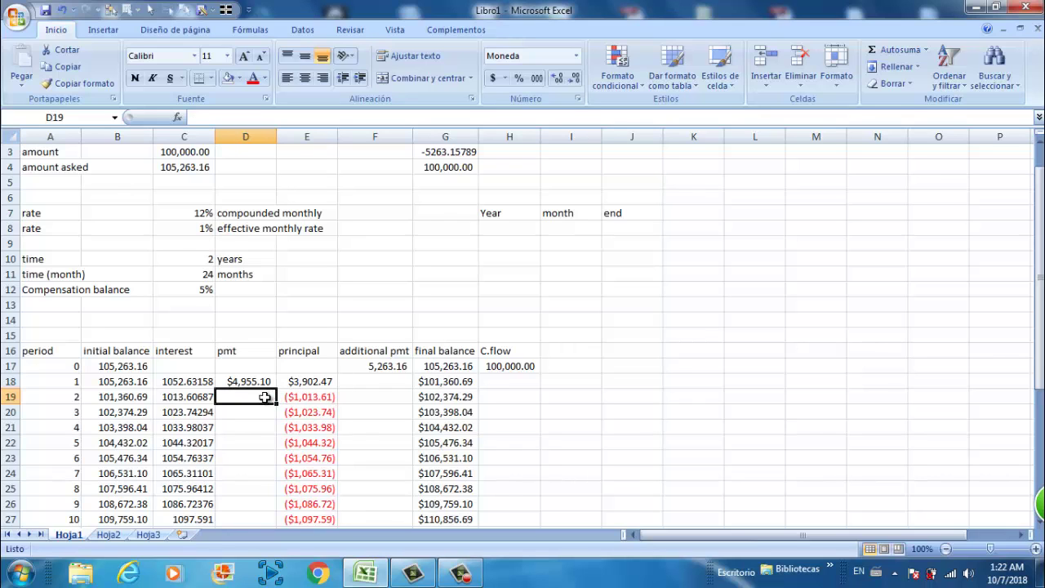
type("+")
key("Up")
key("Return")
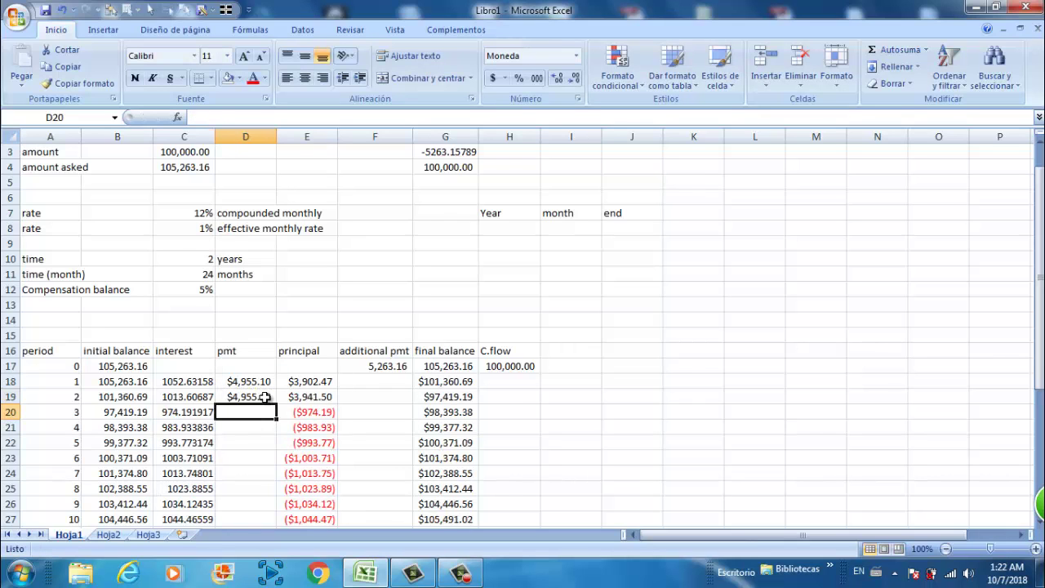
left_click(266, 397)
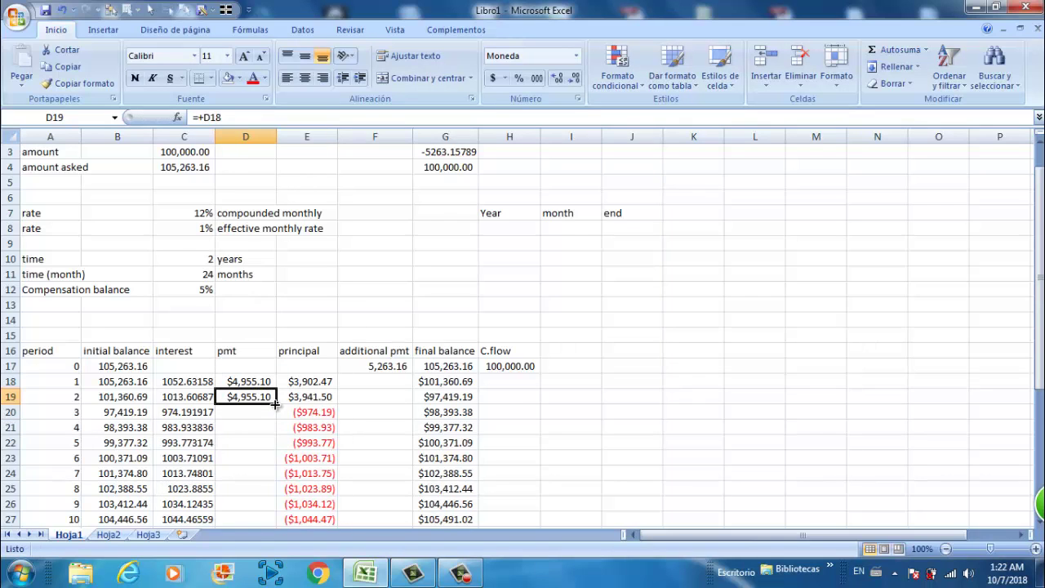
double_click(275, 401)
scroll(278, 404, "down", 8)
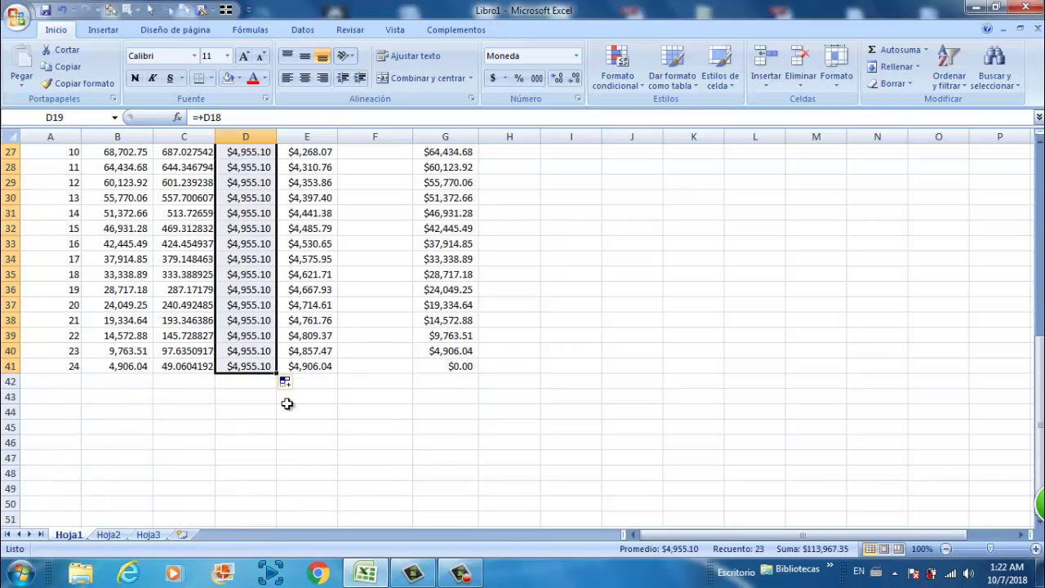
Check the final balance of period 24 in G41 at the end of the schedule
left_click(444, 366)
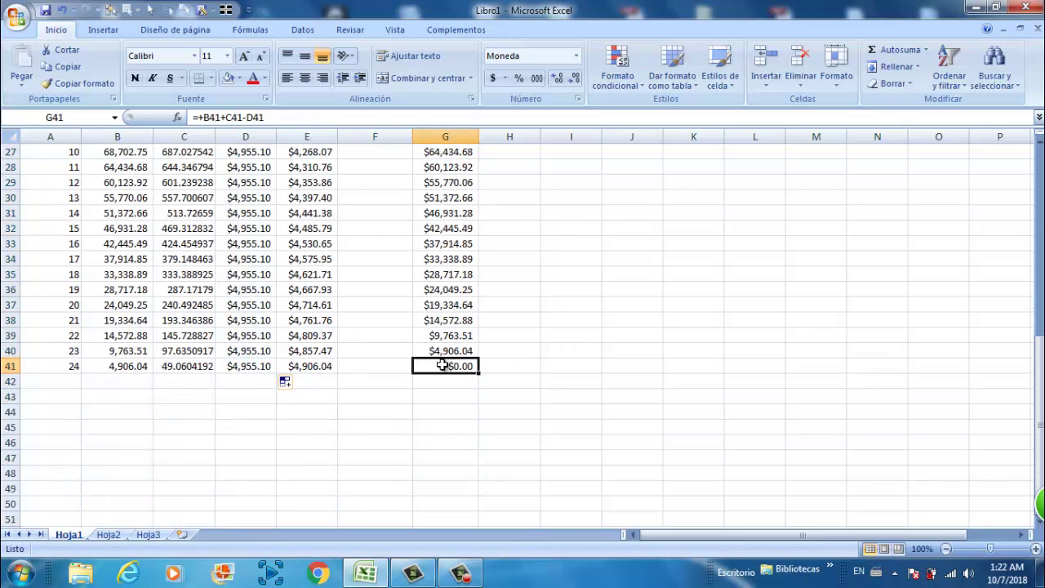
left_click(52, 365)
scroll(51, 208, "up", 9)
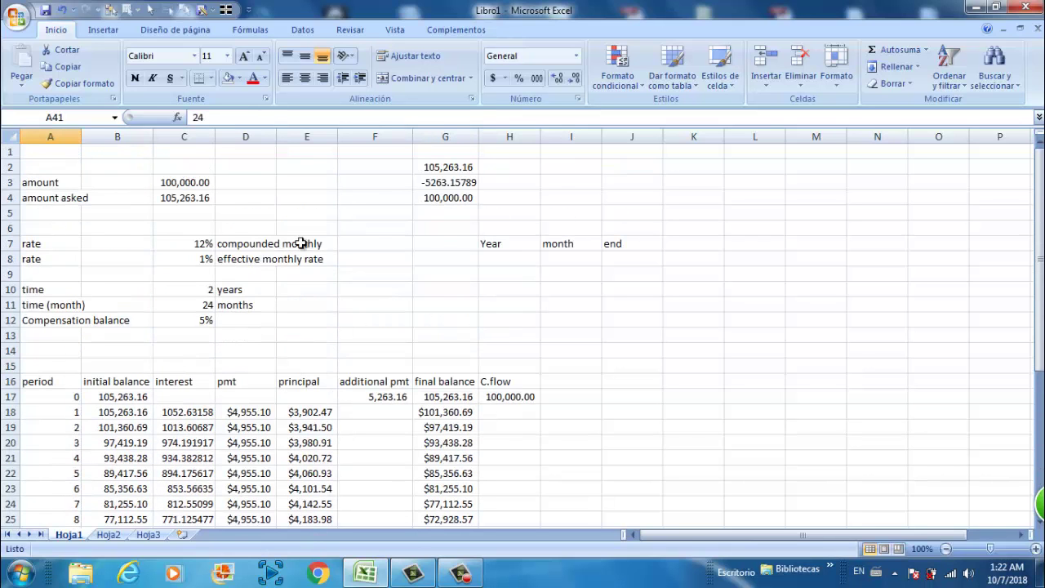
left_click(493, 331)
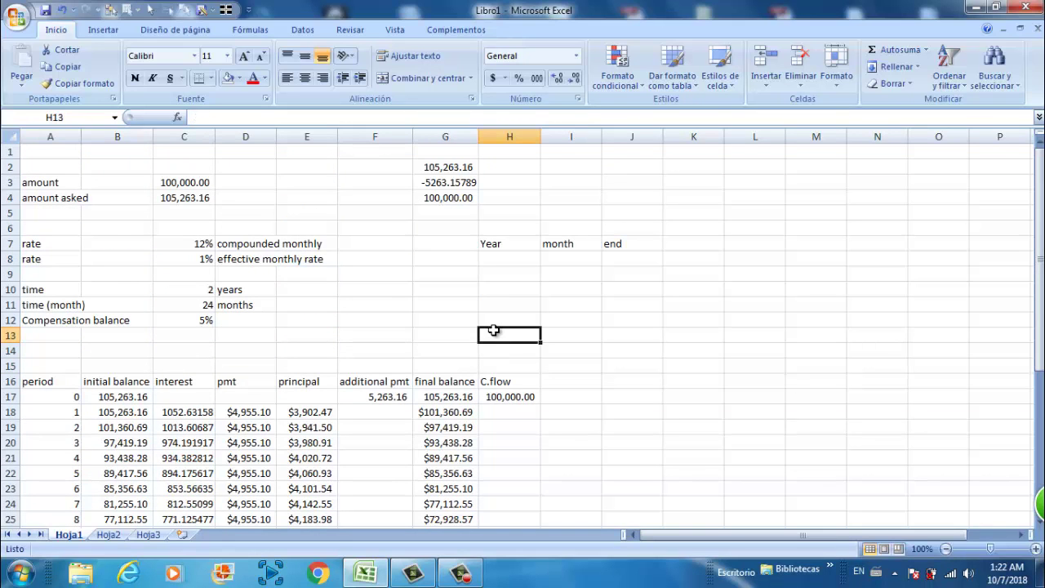
left_click(529, 309)
Clear all payment formulas in the pmt column from D18 down to D41
left_click(260, 413)
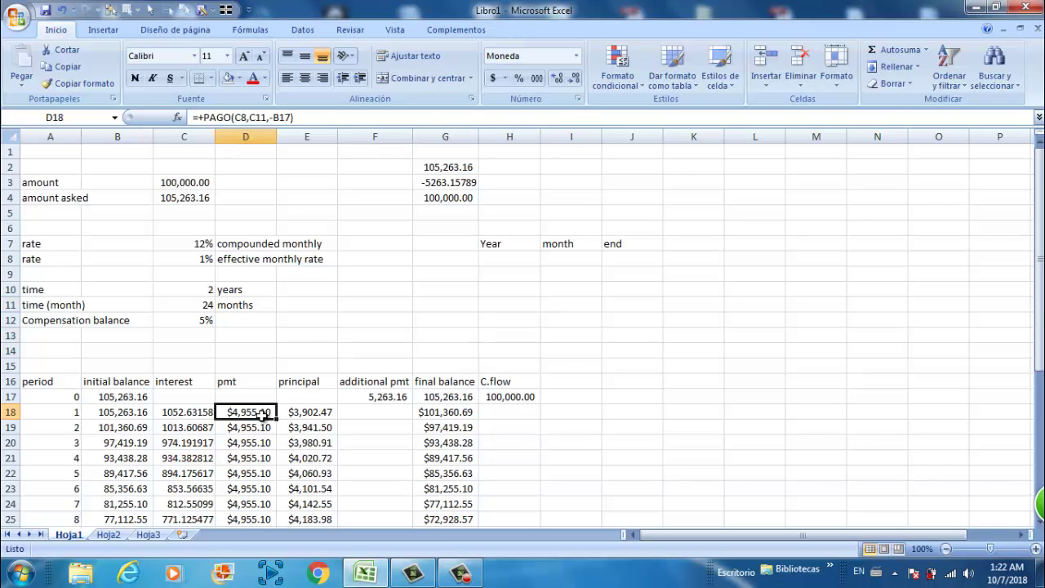
key("ctrl+shift+Down")
key("Delete")
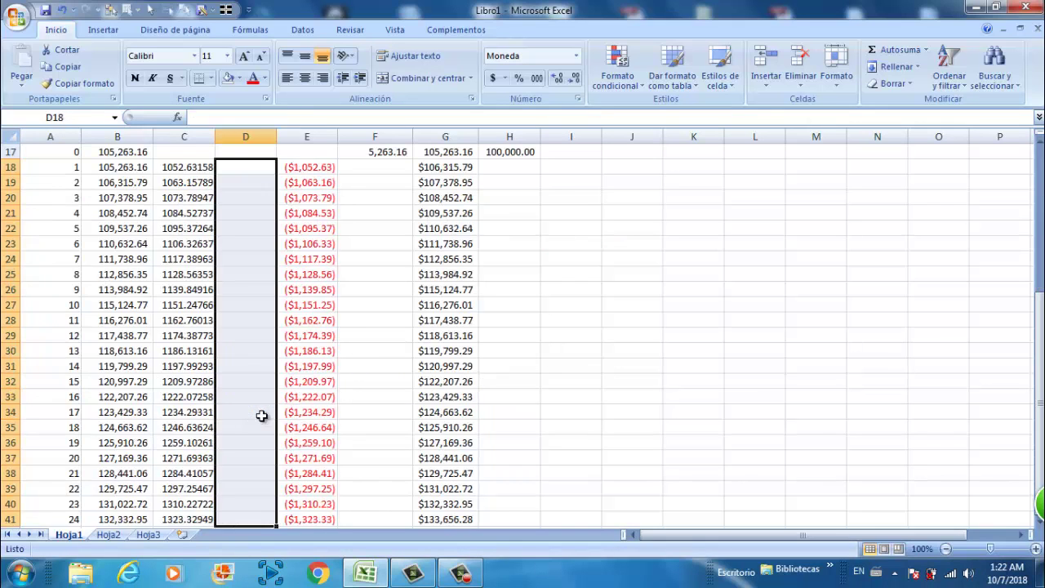
left_click_drag(269, 336, 279, 335)
Highlight the empty period 1 payment cell D18 with a yellow fill
scroll(276, 326, "up", 3)
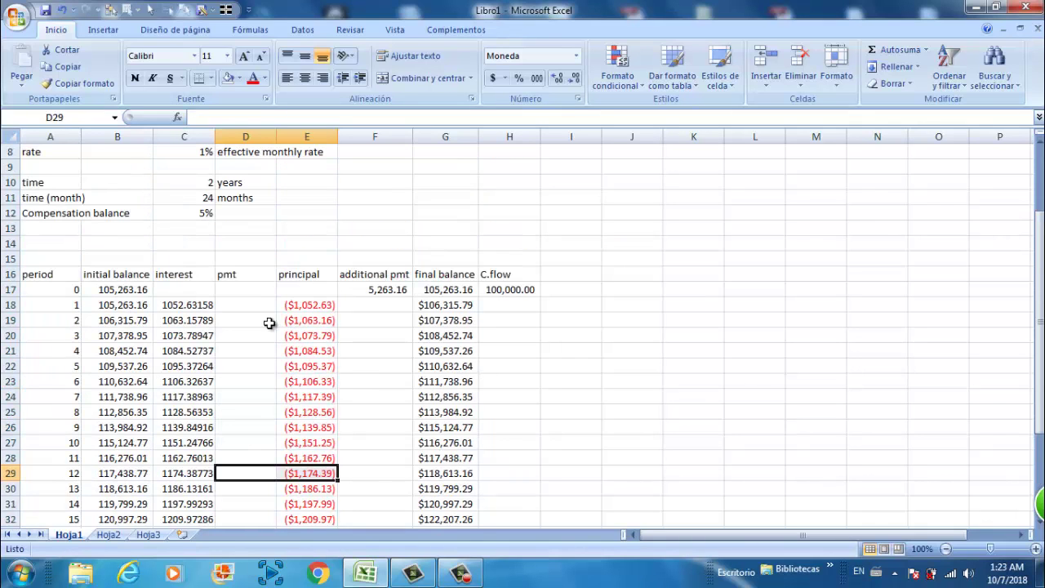
left_click(248, 304)
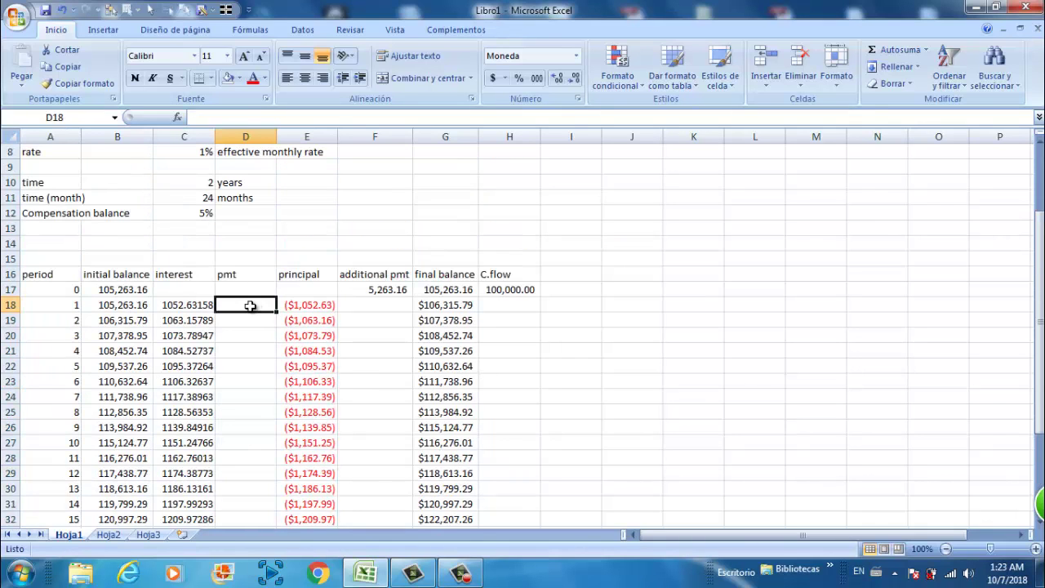
left_click(239, 78)
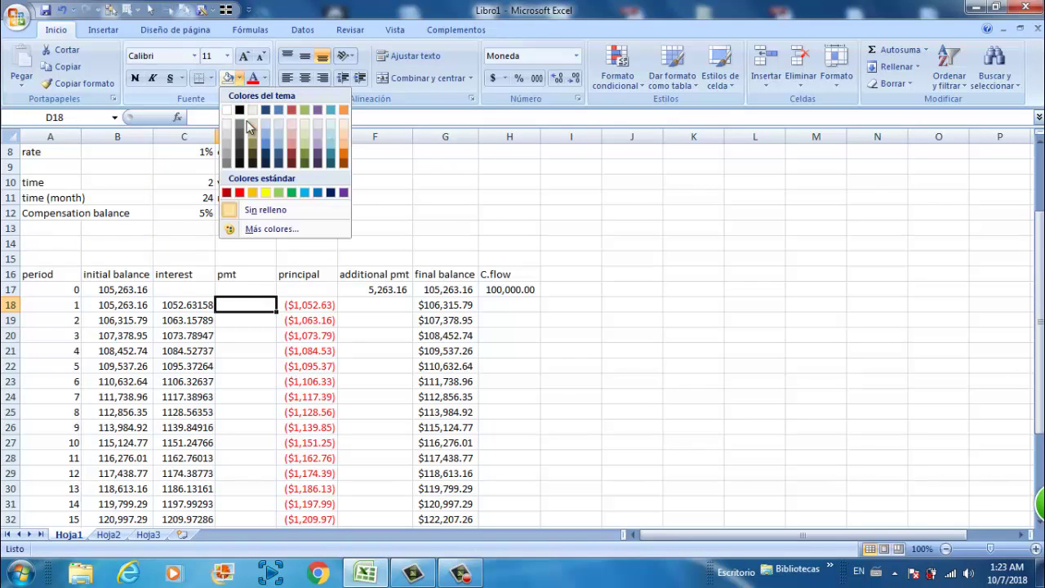
left_click(266, 192)
left_click(543, 233)
scroll(567, 261, "up", 2)
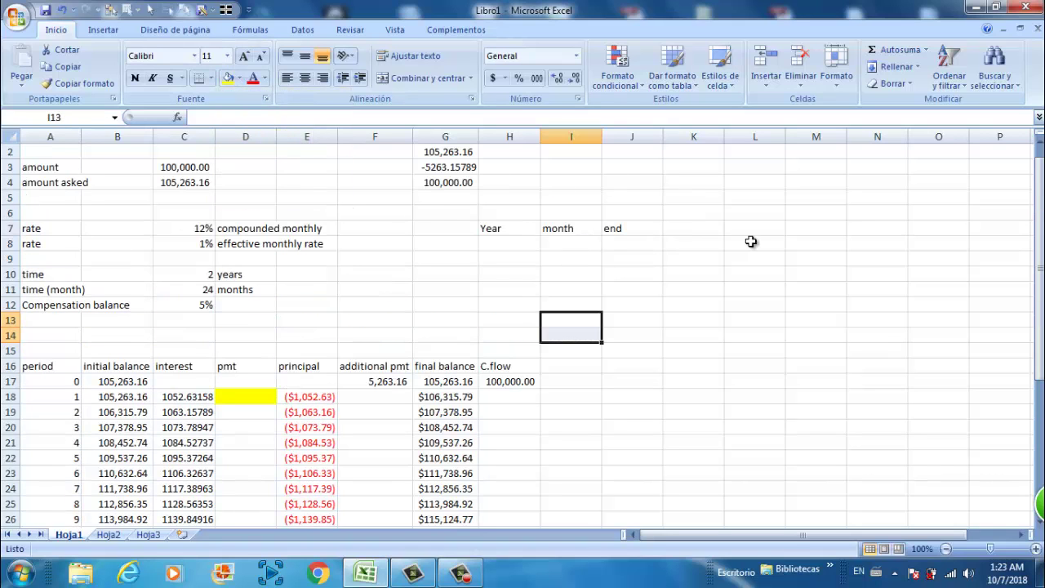
left_click(690, 323)
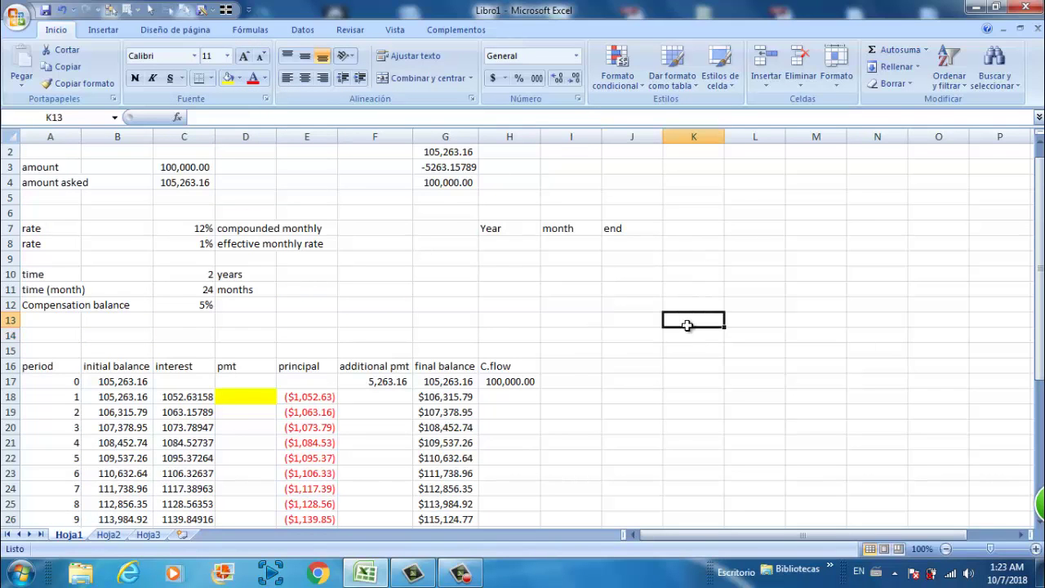
Enter +D18 as the period 2 payment in D19 and fill the formula down through period 24 in D41
left_click(251, 413)
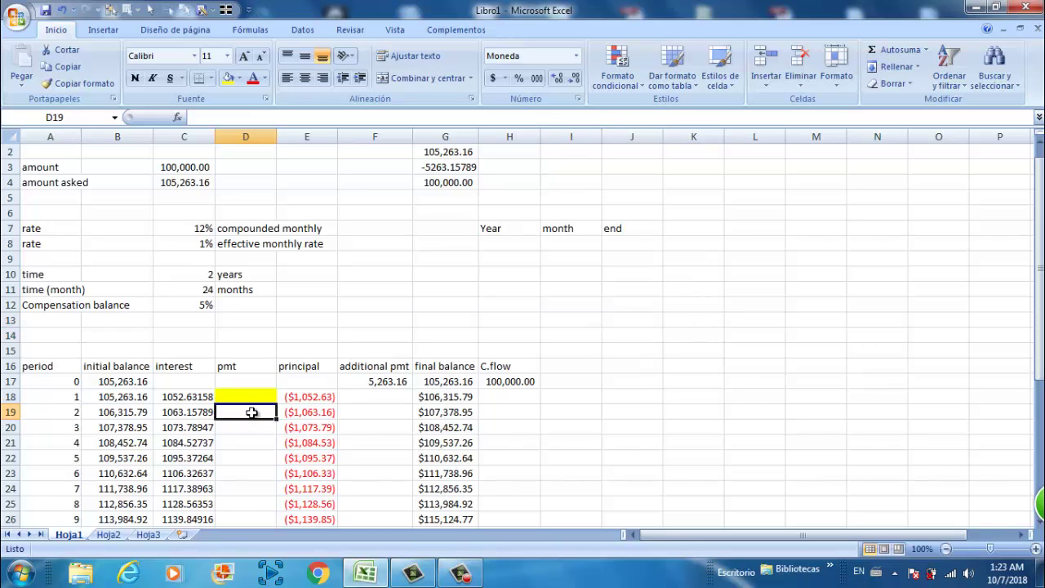
type("=D18")
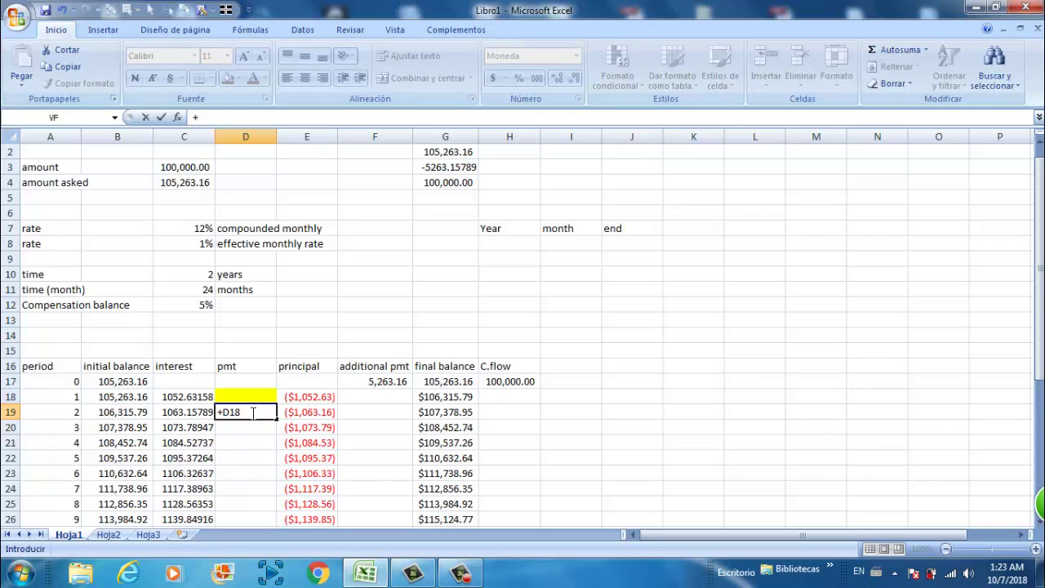
key("Return")
left_click(251, 412)
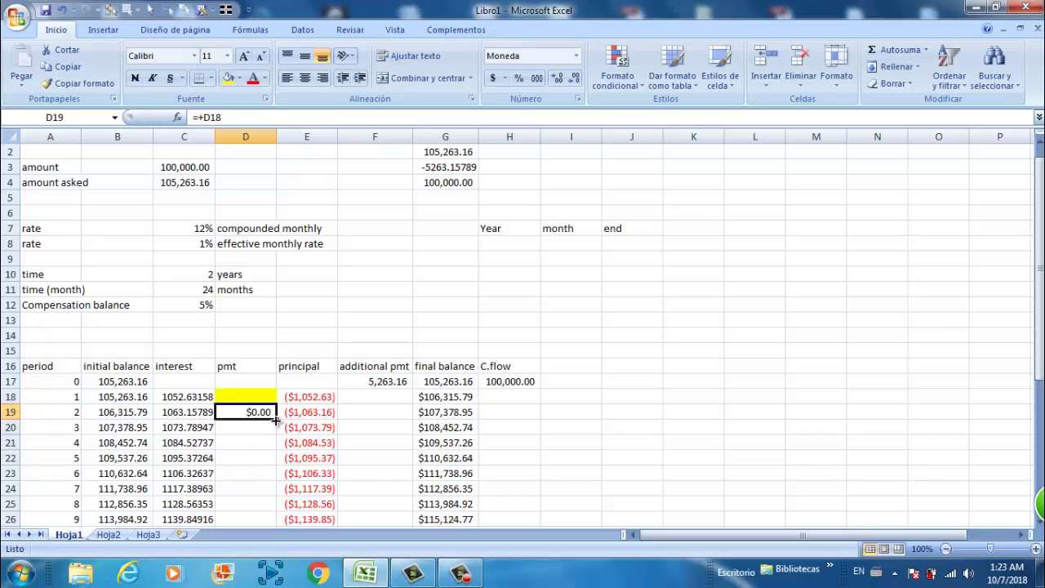
double_click(276, 419)
scroll(274, 424, "down", 10)
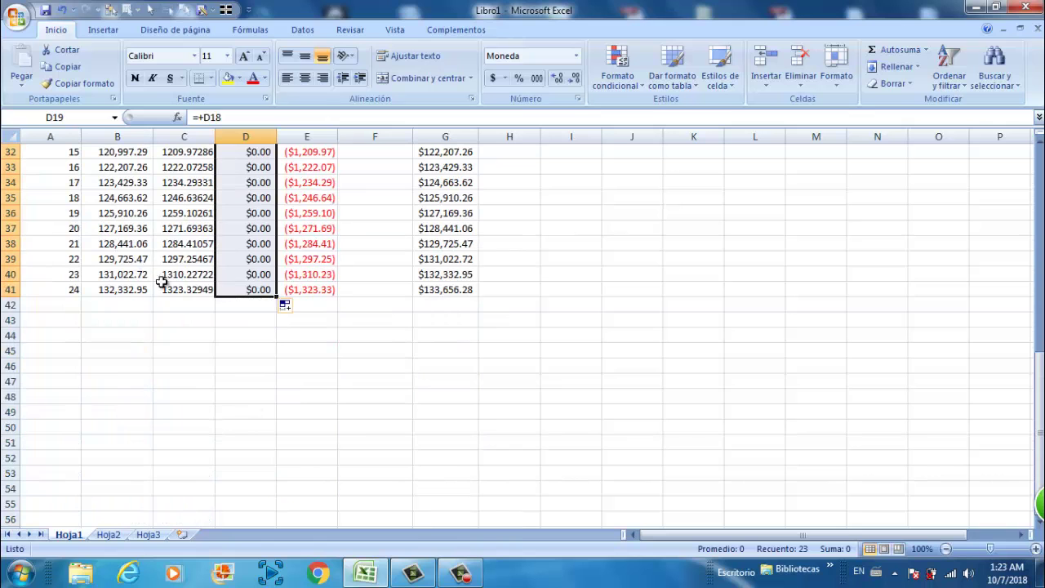
scroll(263, 311, "up", 9)
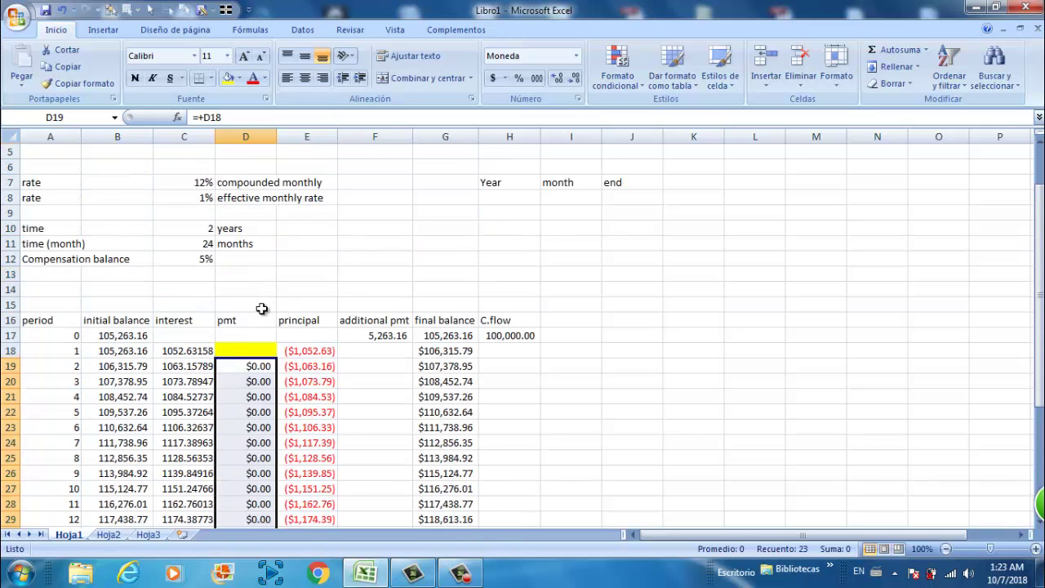
Start a Goal Seek and set the period 24 final balance, G41, as the target cell
left_click(251, 350)
scroll(276, 337, "up", 1)
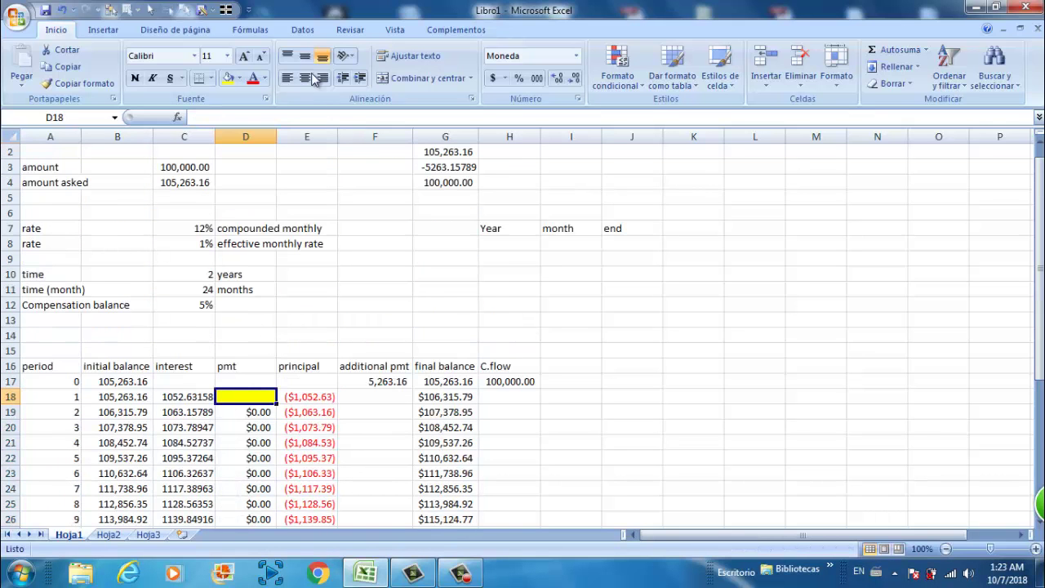
left_click(300, 30)
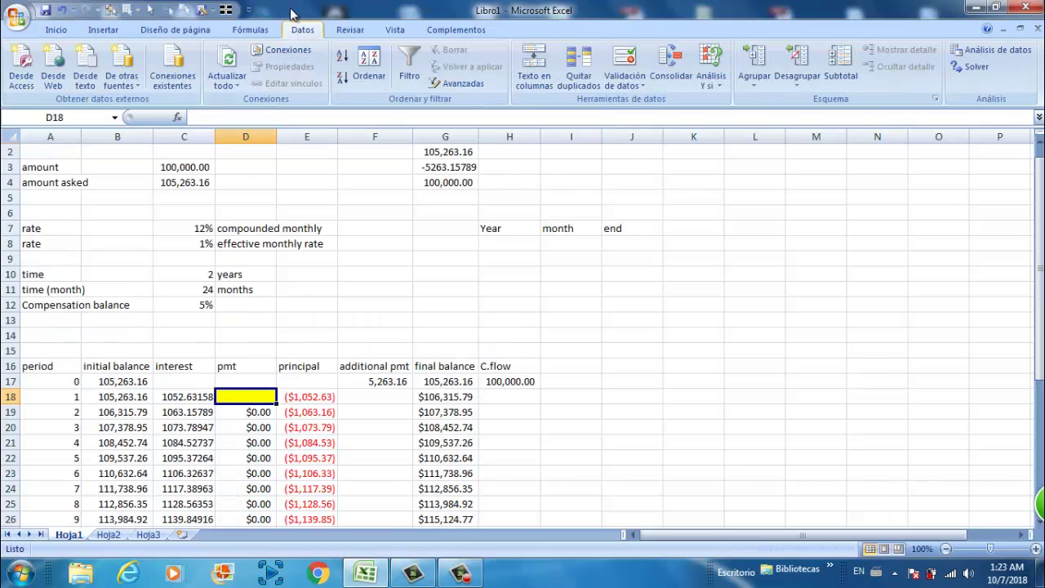
left_click(718, 86)
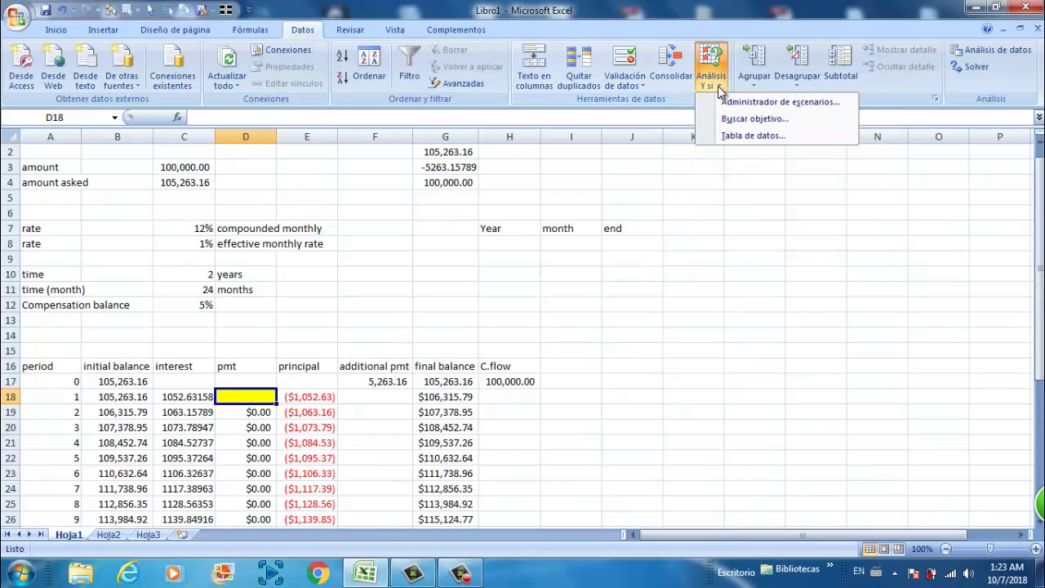
left_click(755, 120)
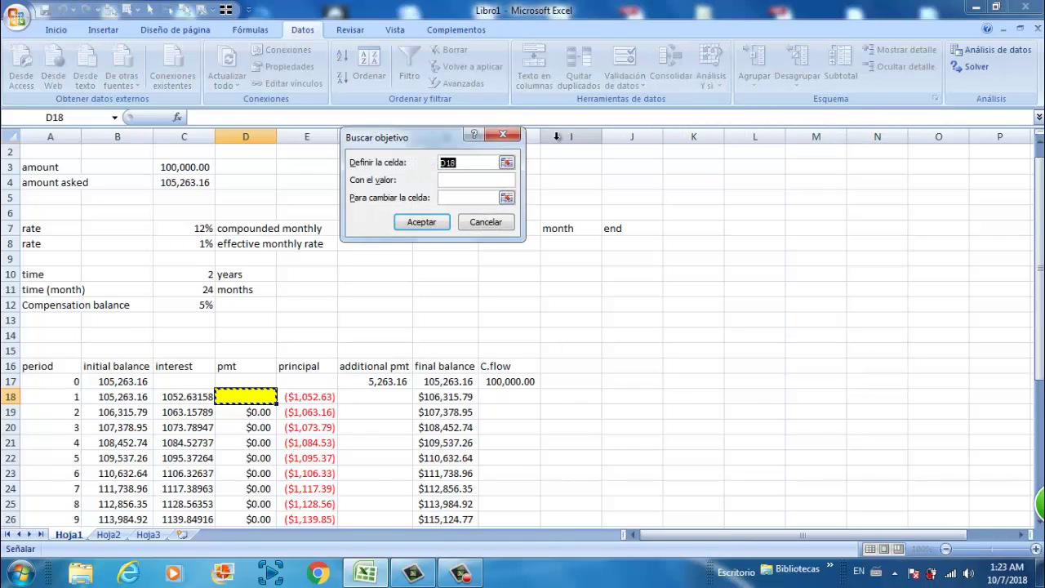
left_click(507, 162)
scroll(426, 436, "down", 10)
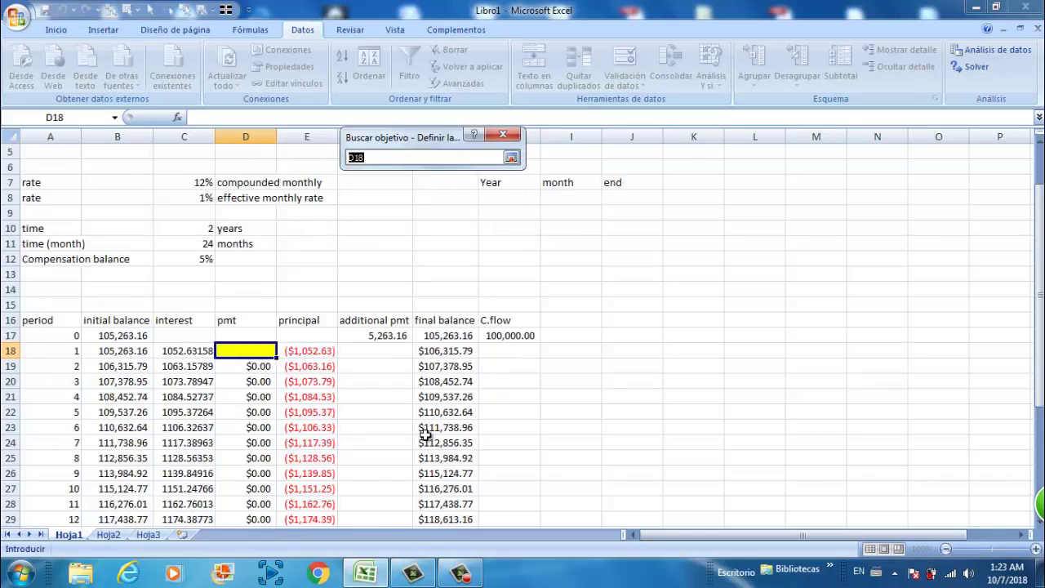
left_click(463, 294)
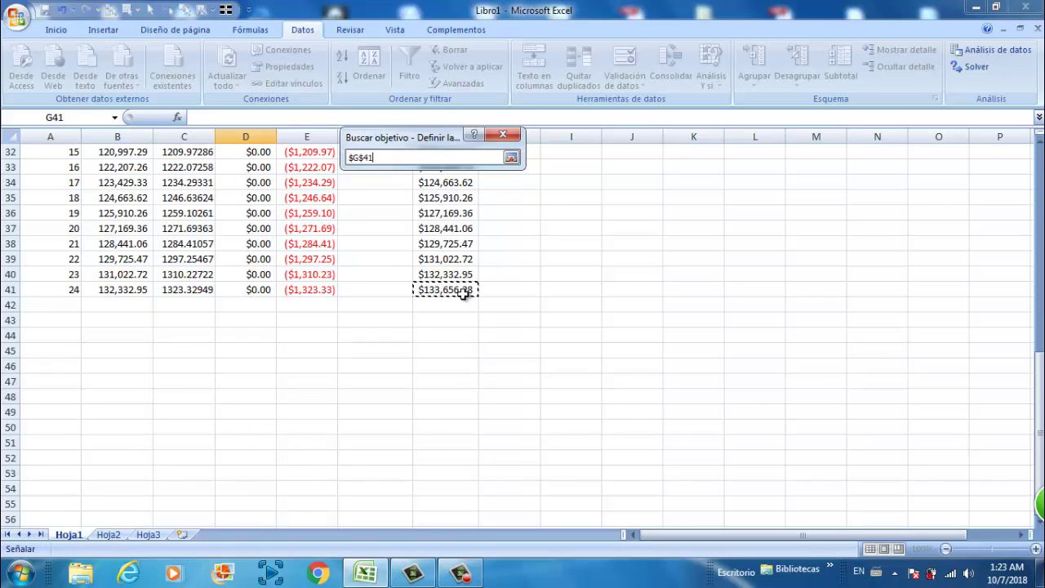
left_click(511, 156)
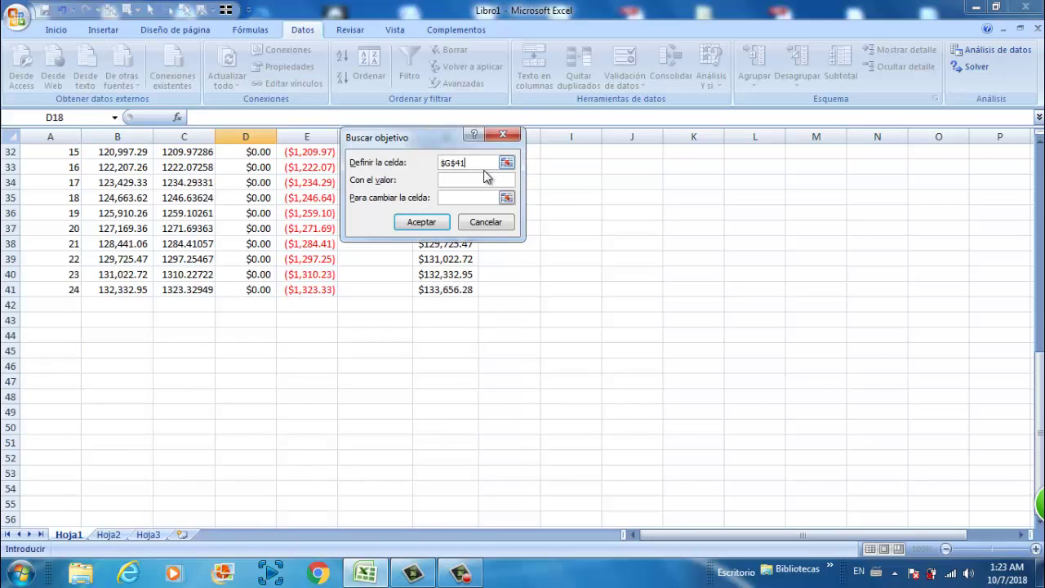
Set the goal value to 0 with D18 as the changing cell, run the Goal Seek and accept its solution
left_click(478, 178)
type("0")
left_click(507, 197)
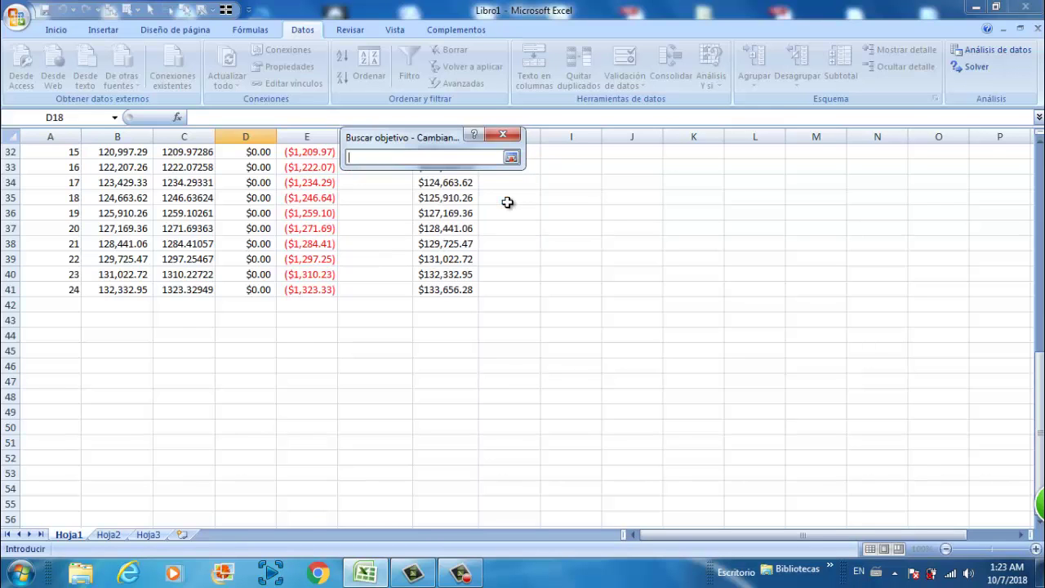
scroll(306, 220, "up", 6)
left_click(255, 212)
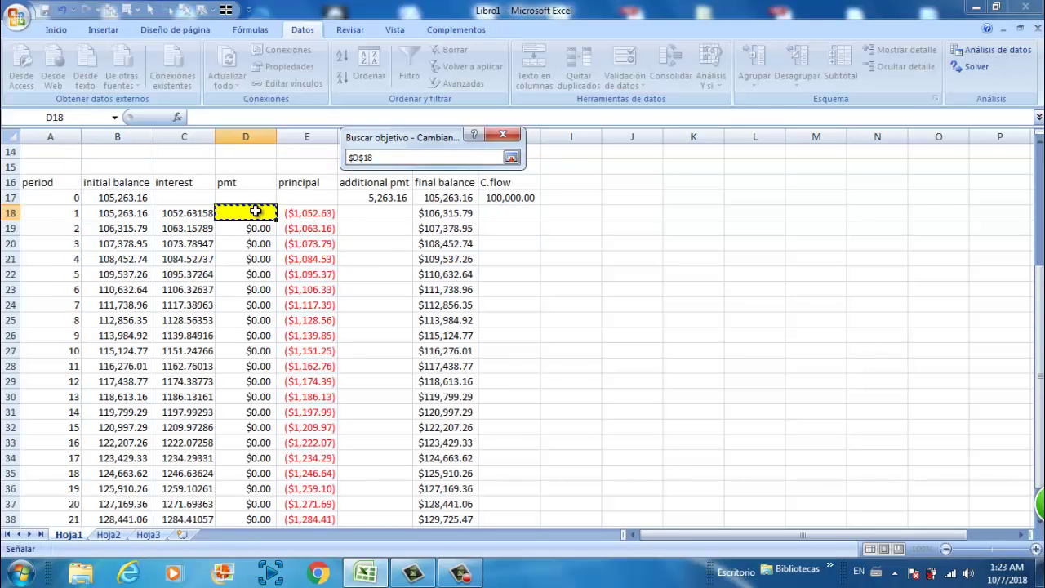
key("Return")
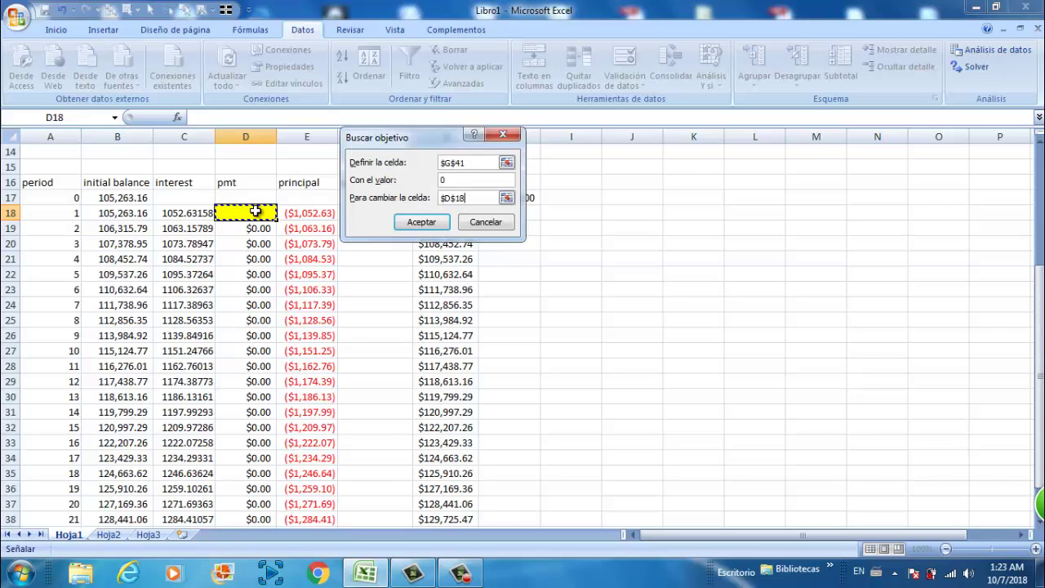
key("Return")
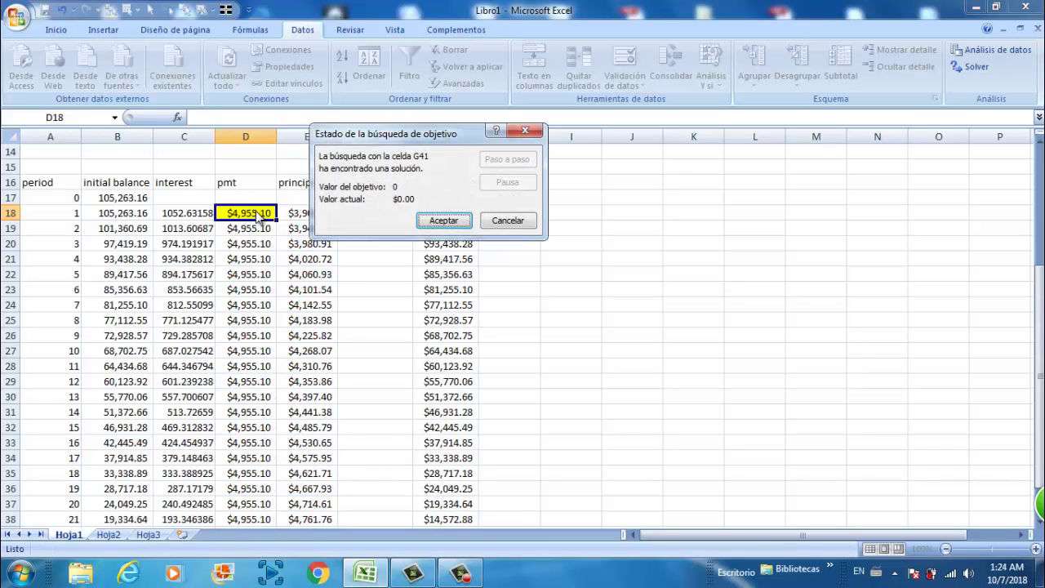
key("Return")
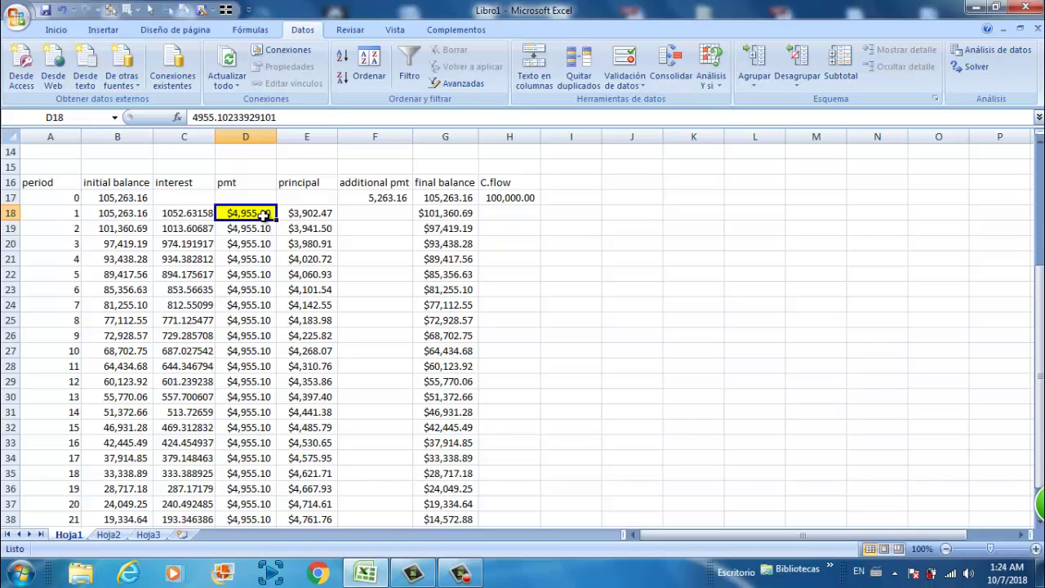
scroll(305, 343, "down", 5)
scroll(343, 346, "up", 9)
scroll(359, 234, "down", 5)
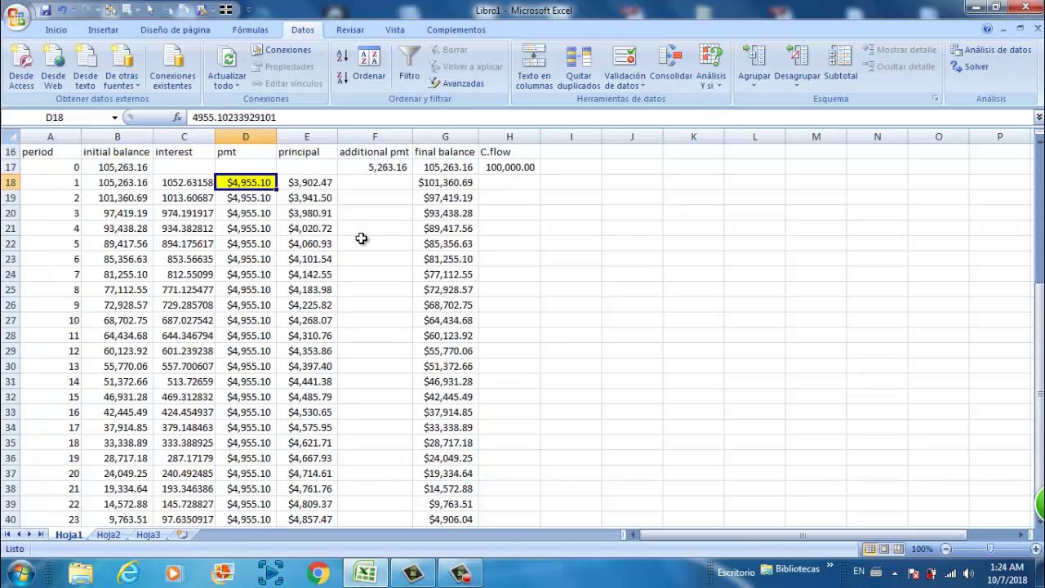
scroll(361, 237, "up", 4)
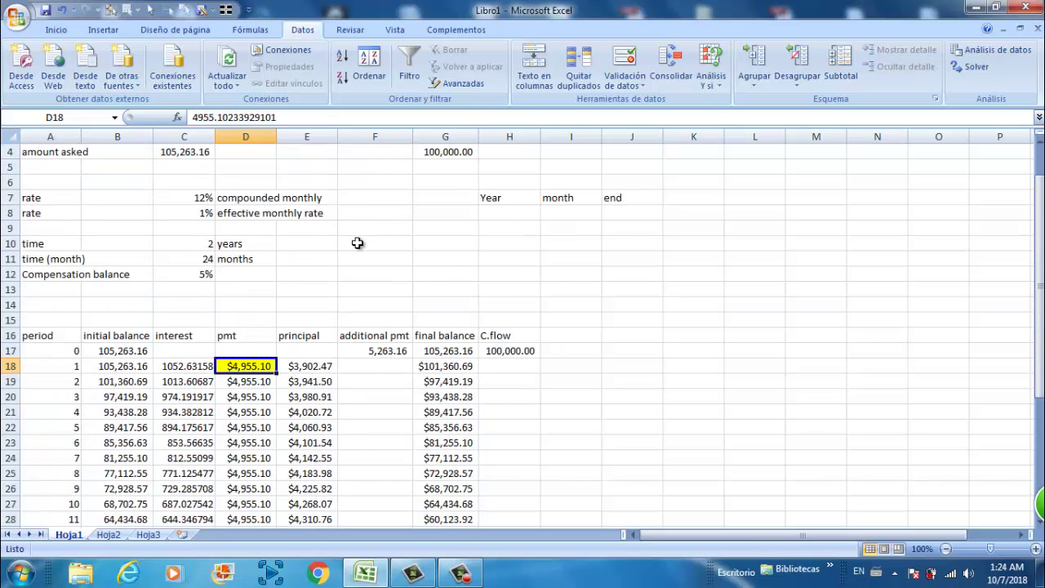
Enter -D18 as the period 1 cash flow in H18 and fill the formula down through period 24
left_click(532, 365)
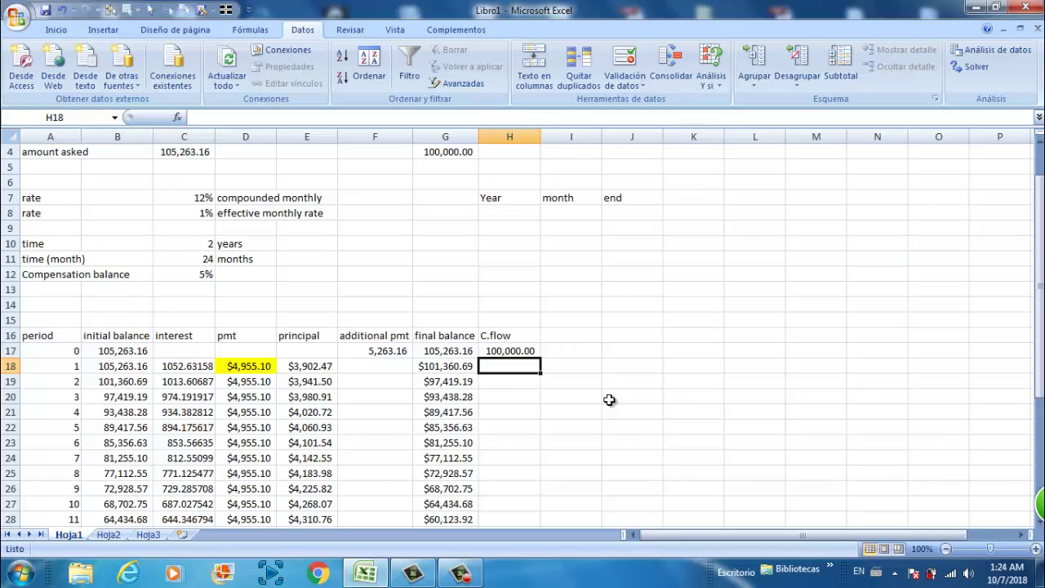
type("-")
key("Left")
key("Left")
key("Left")
key("Left")
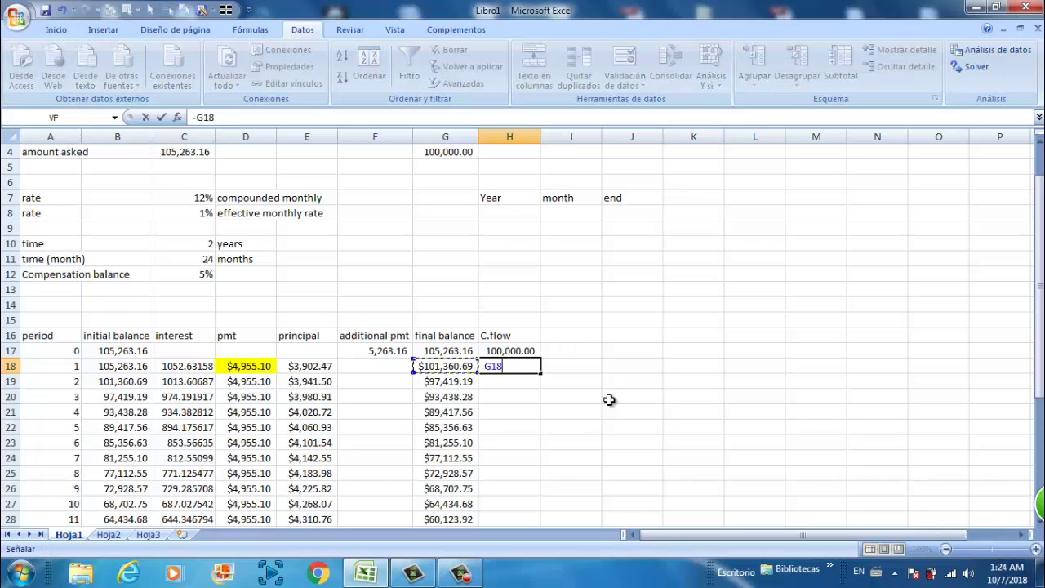
key("Return")
key("Up")
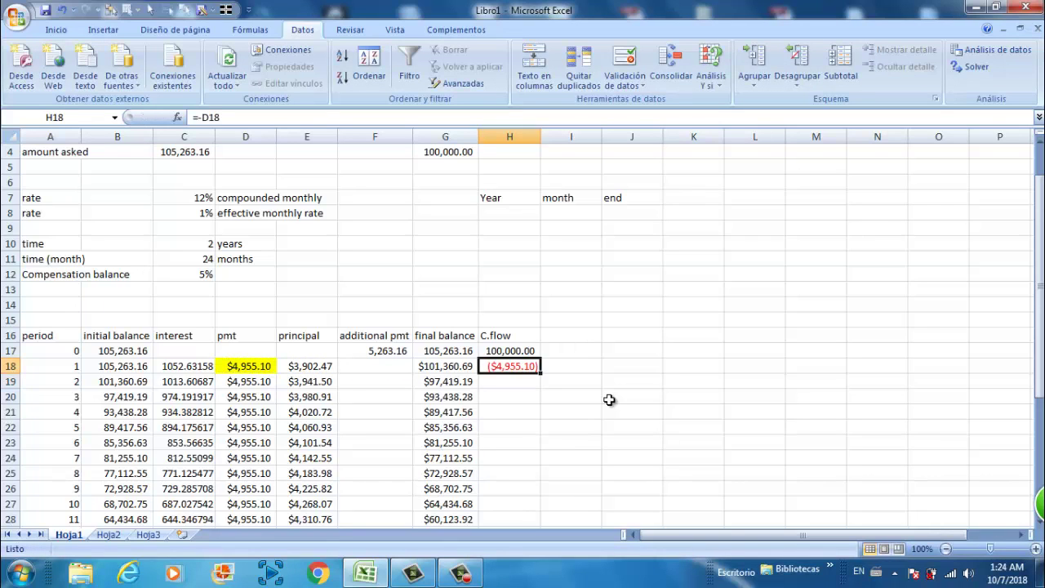
double_click(540, 371)
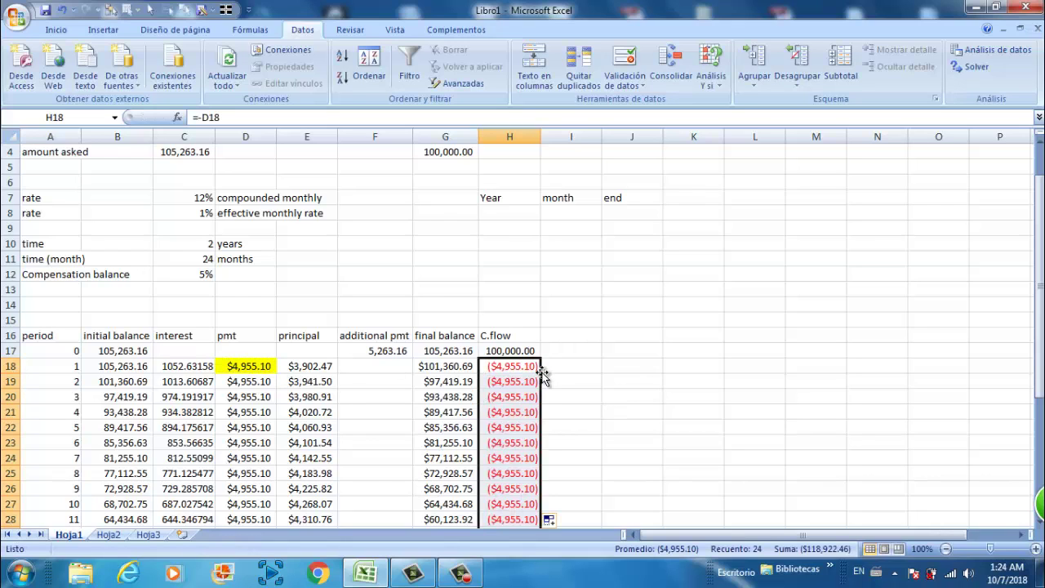
Calculate the internal rate of return of the cash flows in H14 with +TIR(H17:H41)
left_click(525, 300)
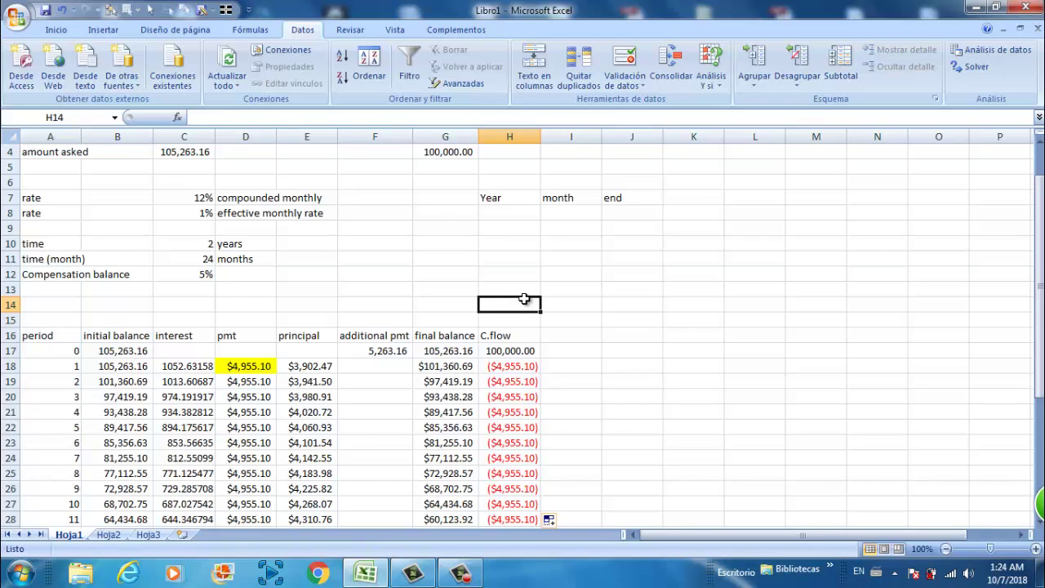
type("+")
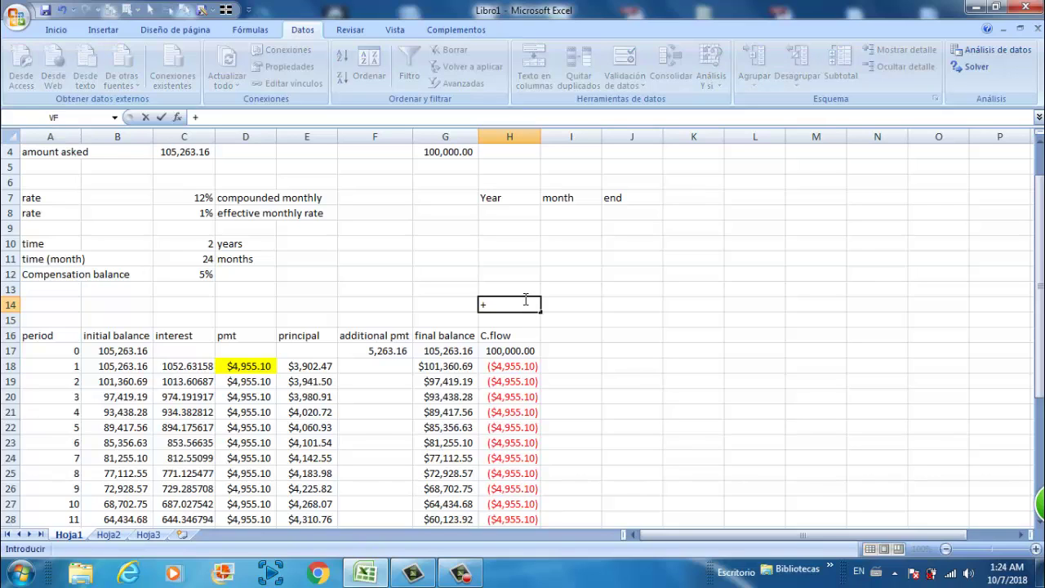
type("ir")
key("BackSpace")
key("BackSpace")
key("BackSpace")
type("TIR")
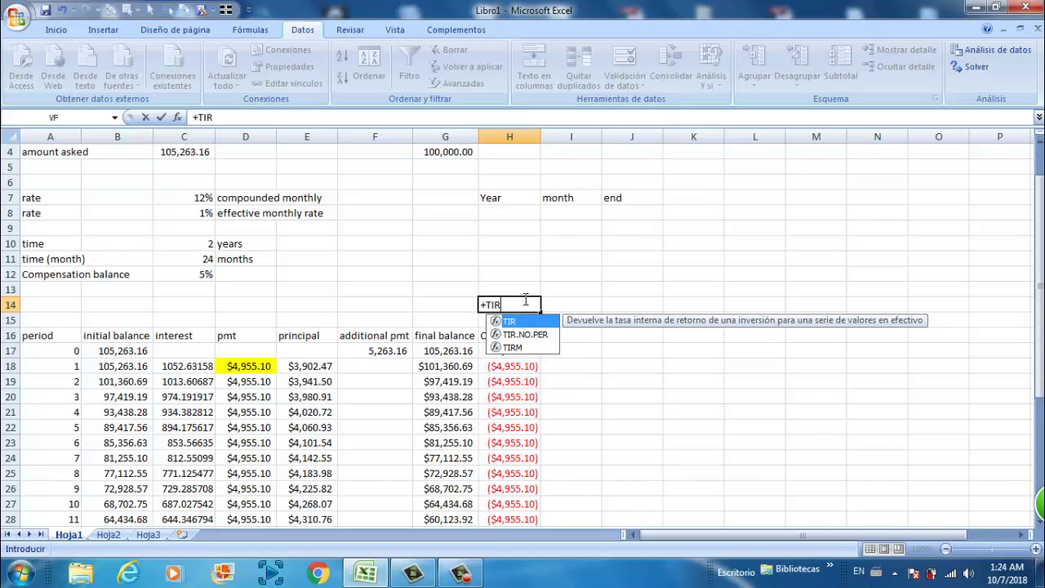
type("(")
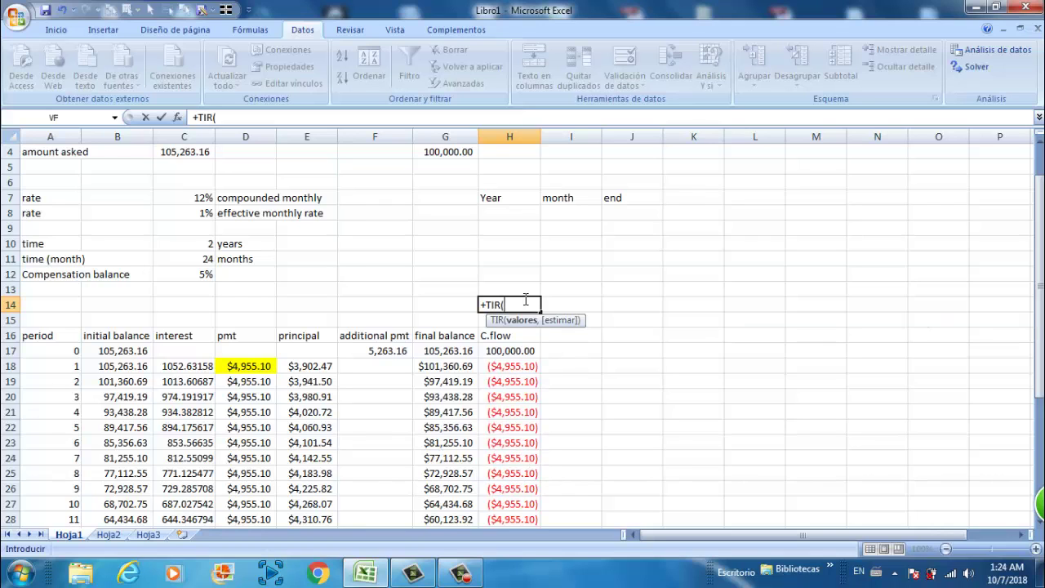
left_click(488, 351)
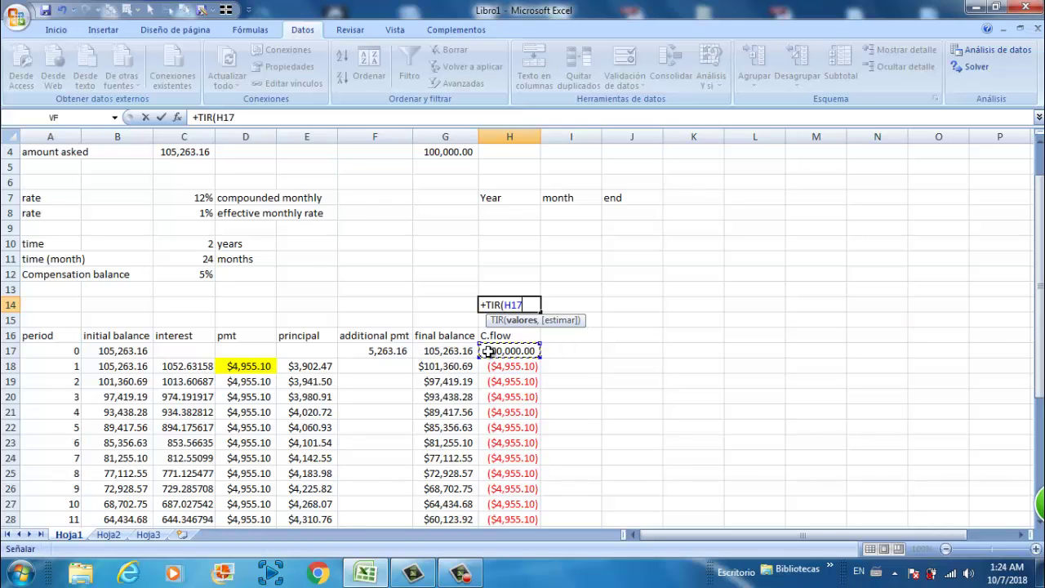
key("ctrl+shift+Down")
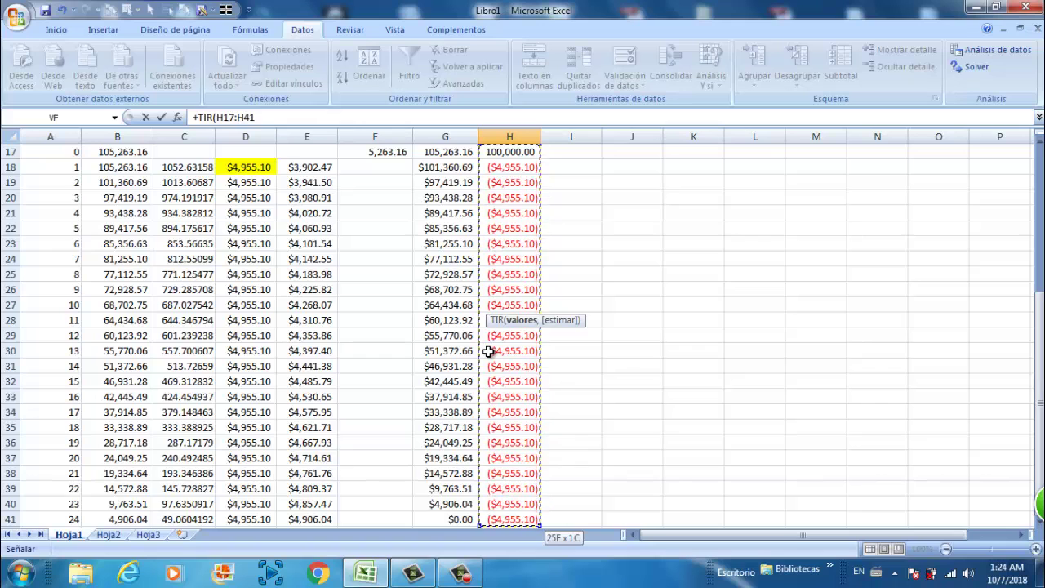
key("Return")
Show the internal rate of return in H14 as a percentage with three decimal places
key("Up")
key("Up")
key("Up")
key("Up")
key("Up")
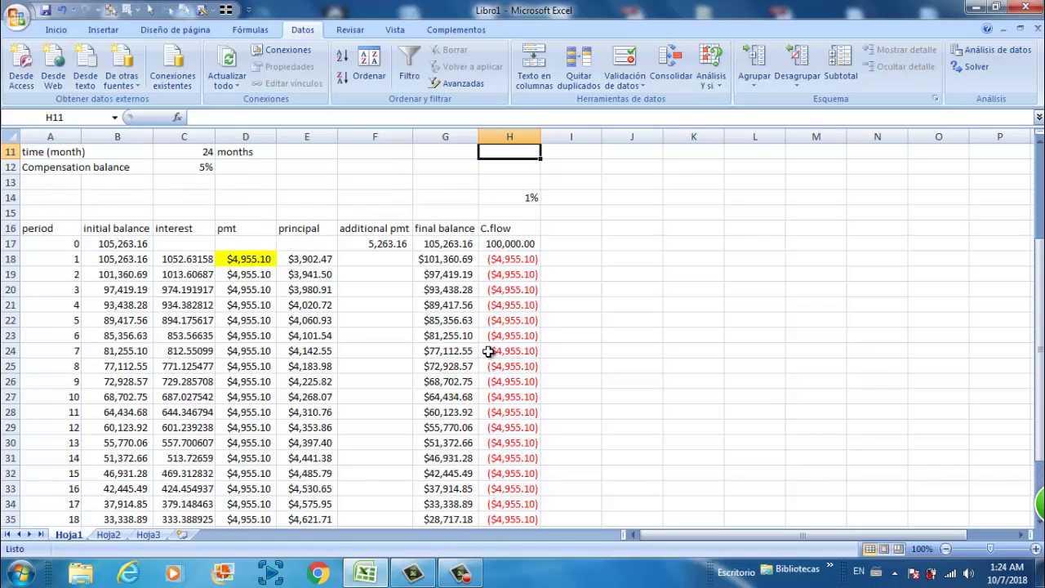
key("Down")
key("Down")
key("Down")
key("Down")
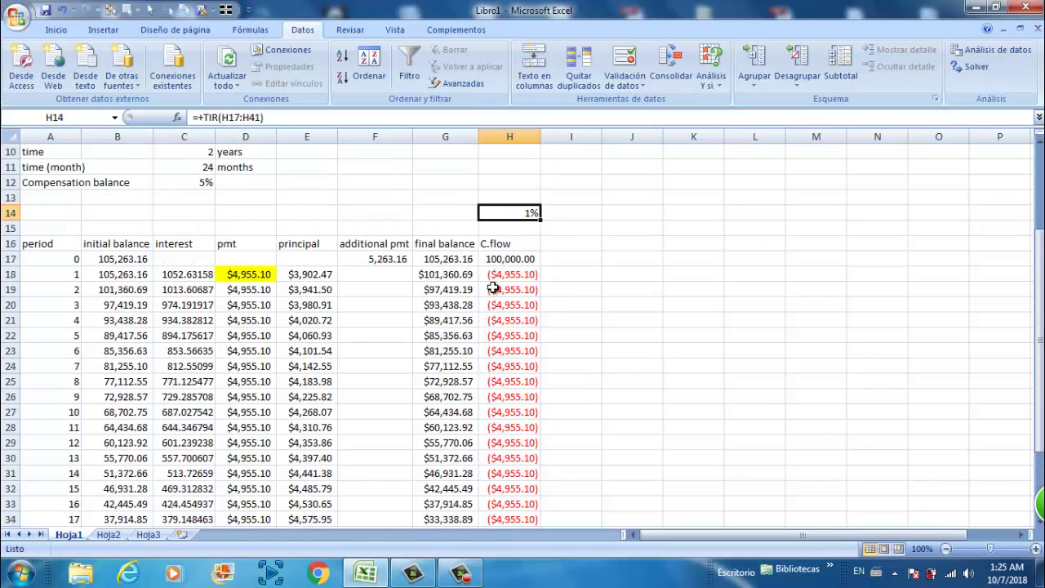
scroll(492, 288, "up", 1)
left_click(56, 29)
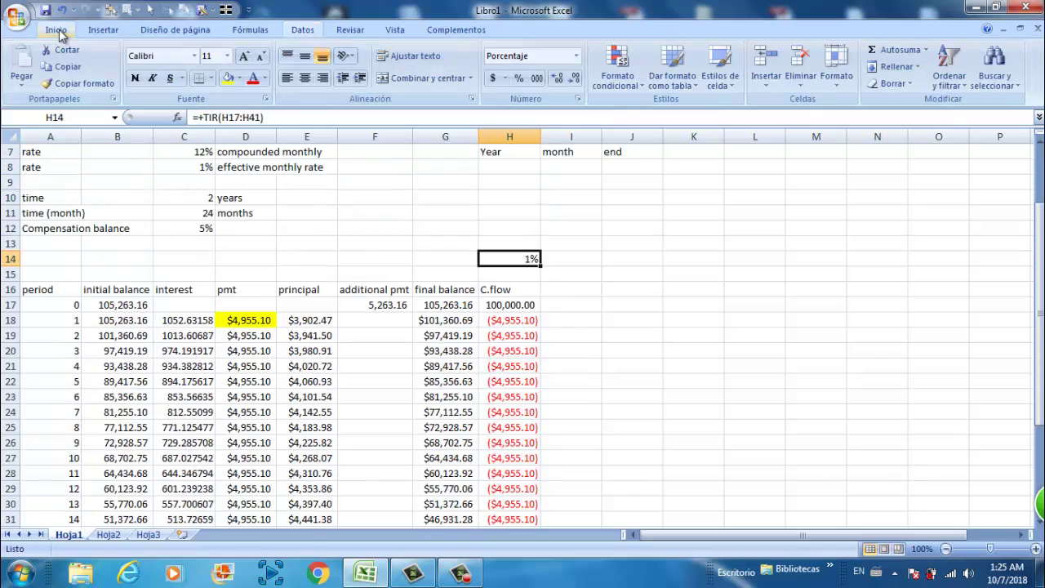
left_click(556, 78)
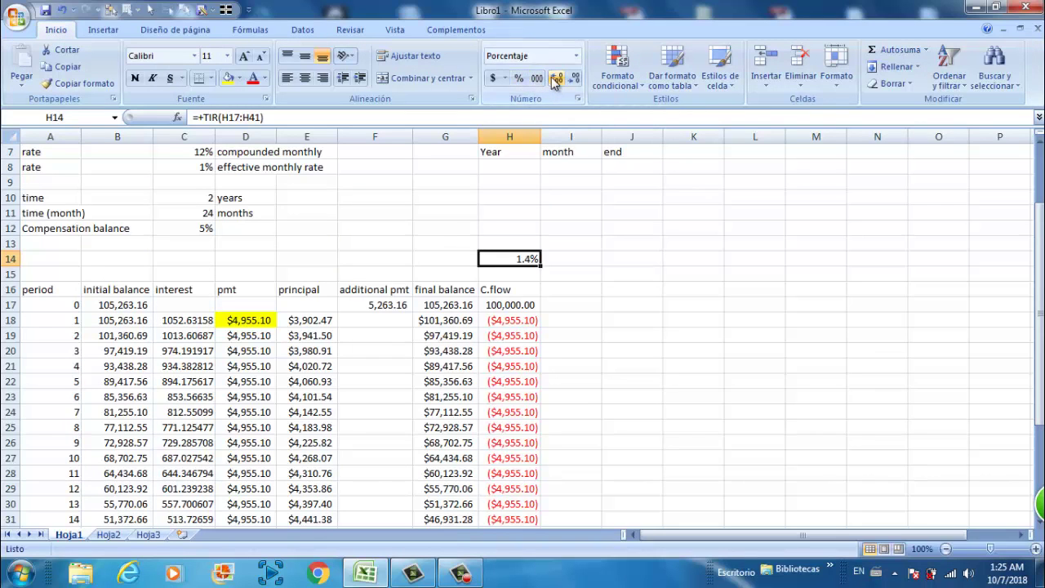
left_click(556, 78)
left_click(556, 78)
scroll(585, 180, "up", 1)
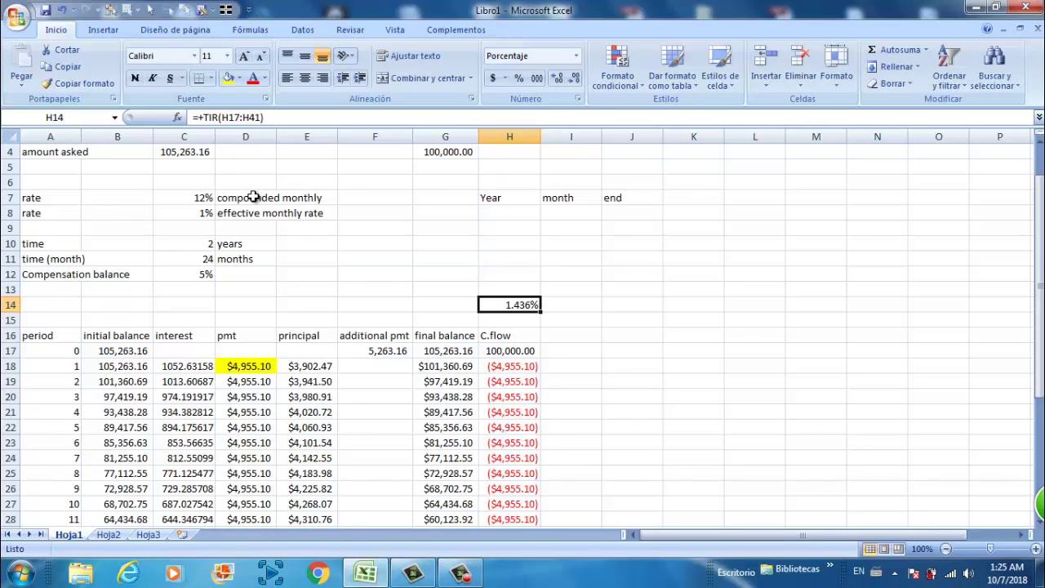
Label the rate in H14 by entering EFFECTIVE MONTHLY in I14
left_click(560, 304)
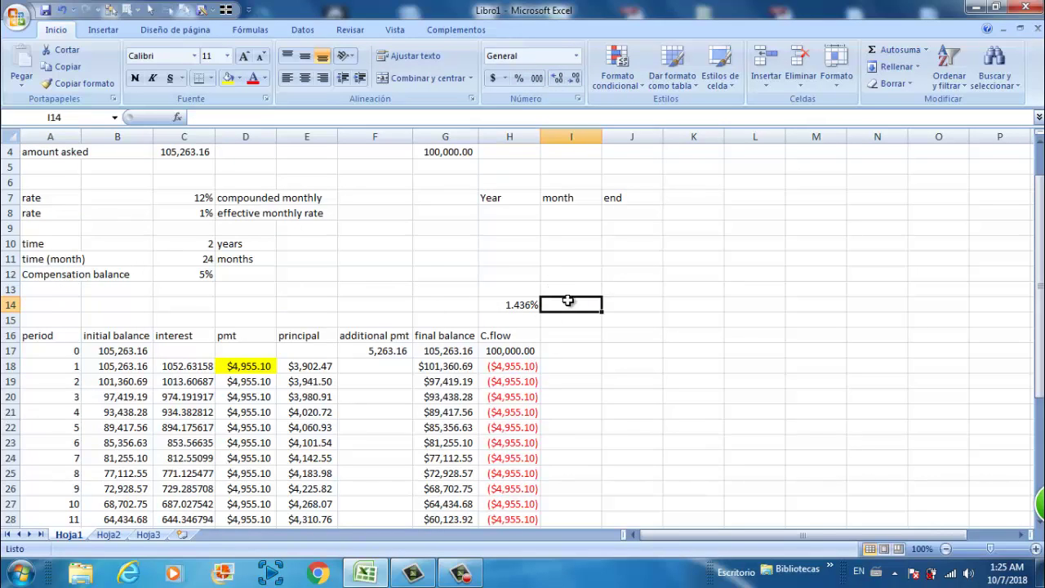
type("EFF")
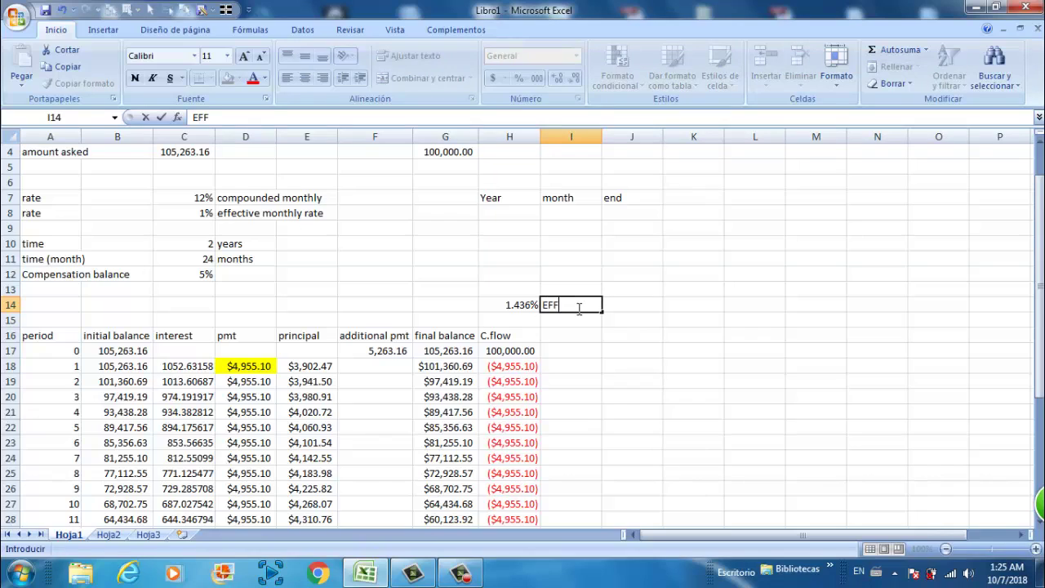
type("ECTIVE MONTHLY")
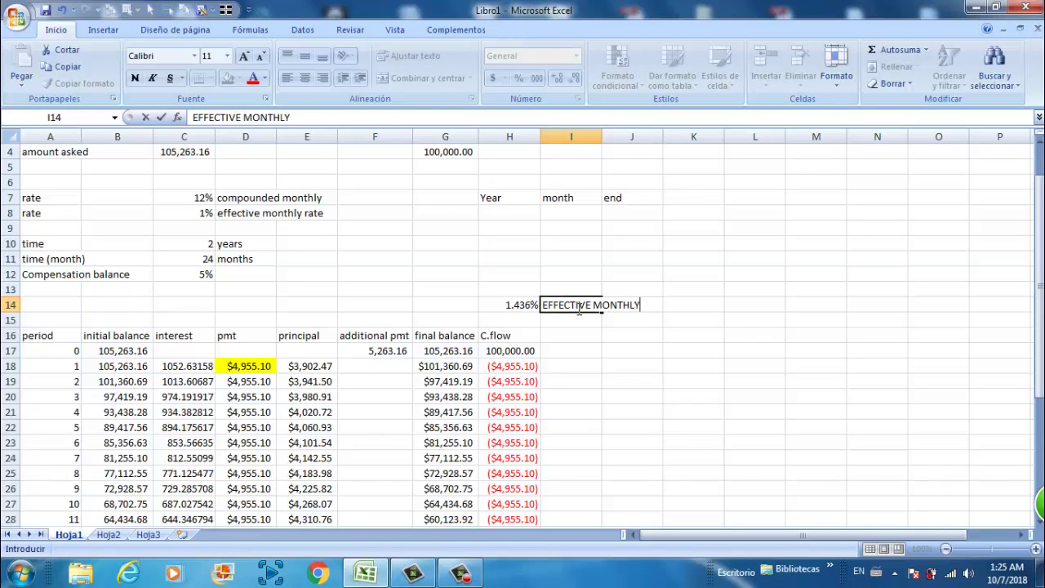
key("Return")
Compare the loan's compounded monthly and effective monthly rates in rows 7 and 8 with the effective monthly rate in H14
left_click(532, 291)
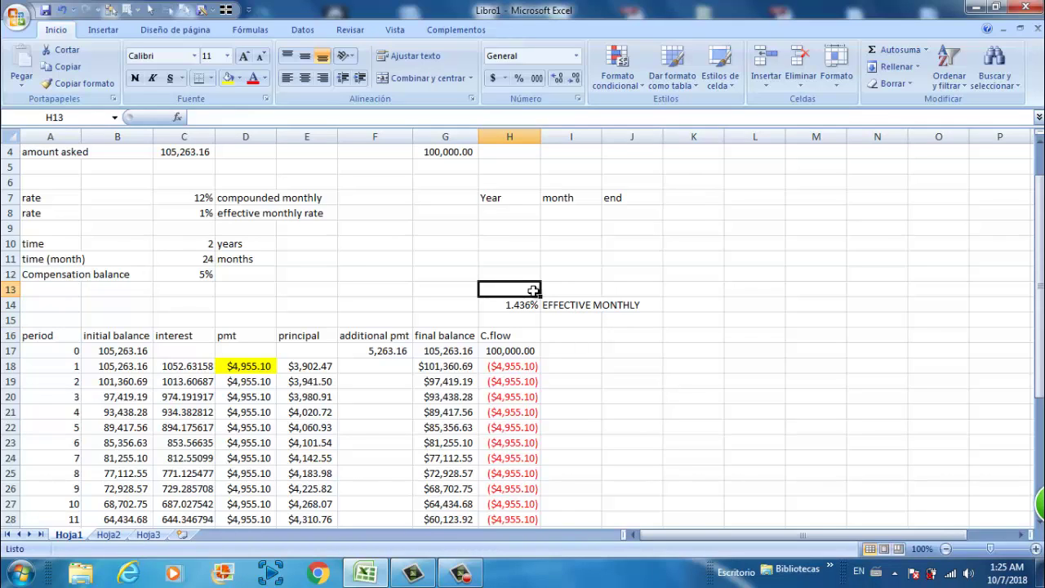
left_click(219, 197)
left_click(210, 197)
left_click(251, 210)
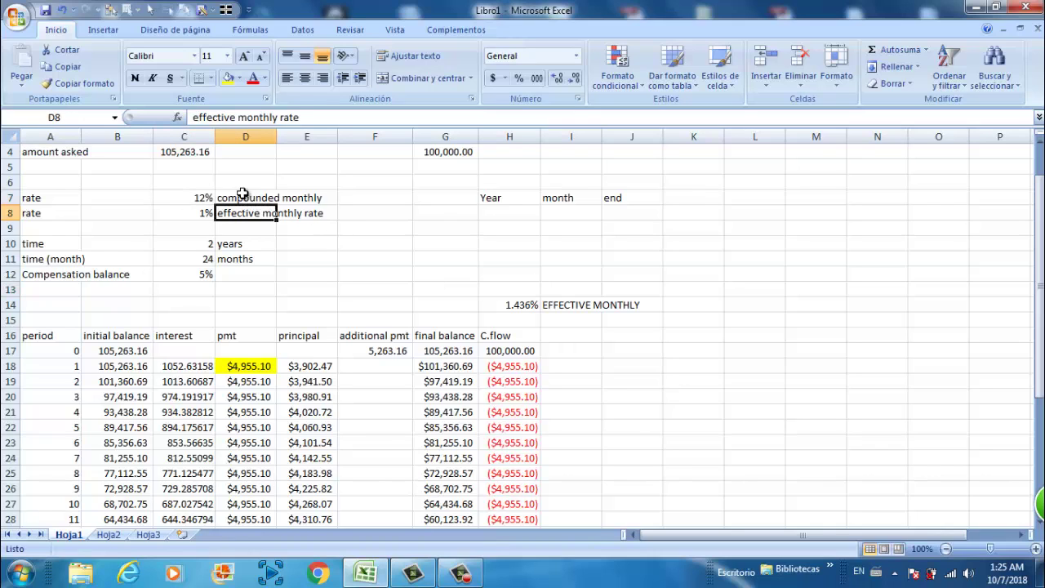
left_click(259, 198)
left_click(309, 198)
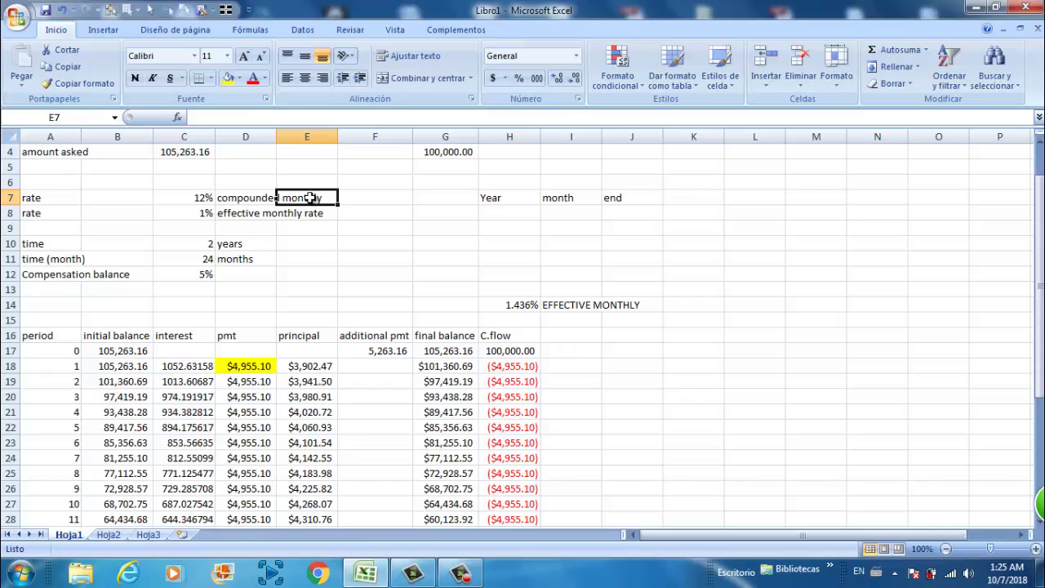
left_click(547, 290)
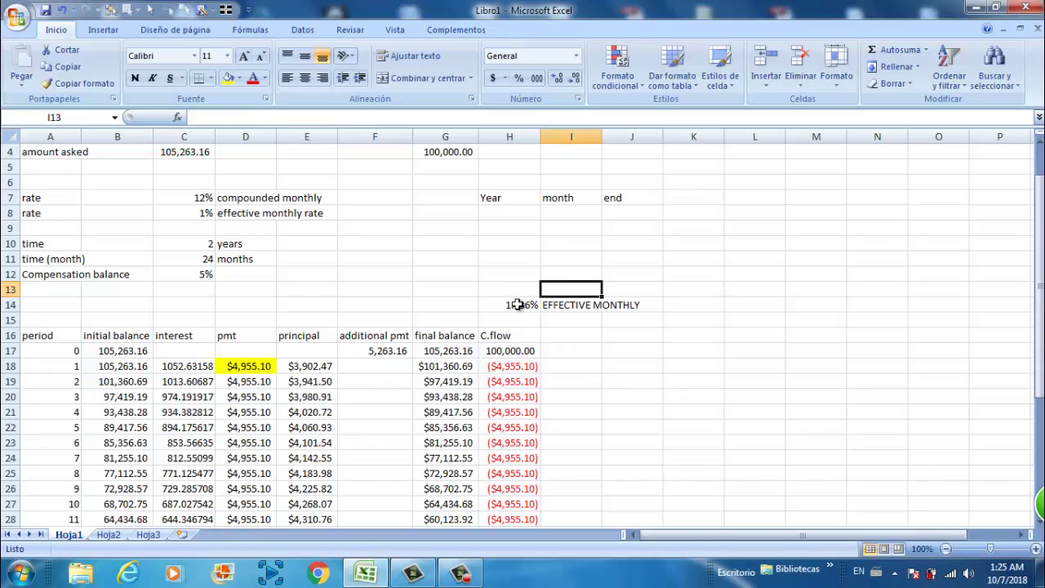
left_click_drag(518, 304, 663, 304)
key("Down")
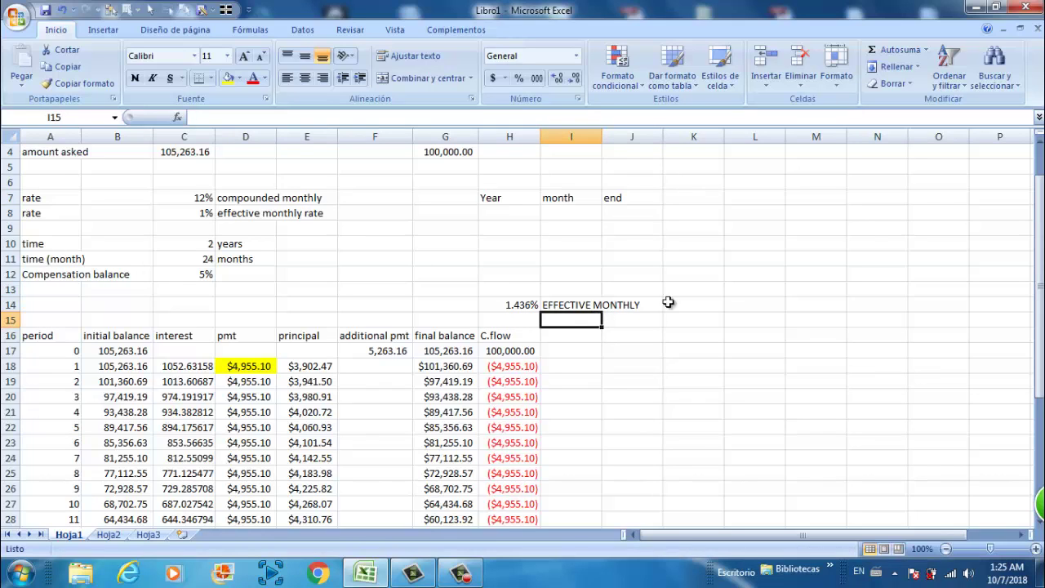
left_click(711, 286)
left_click(688, 245)
left_click(691, 230)
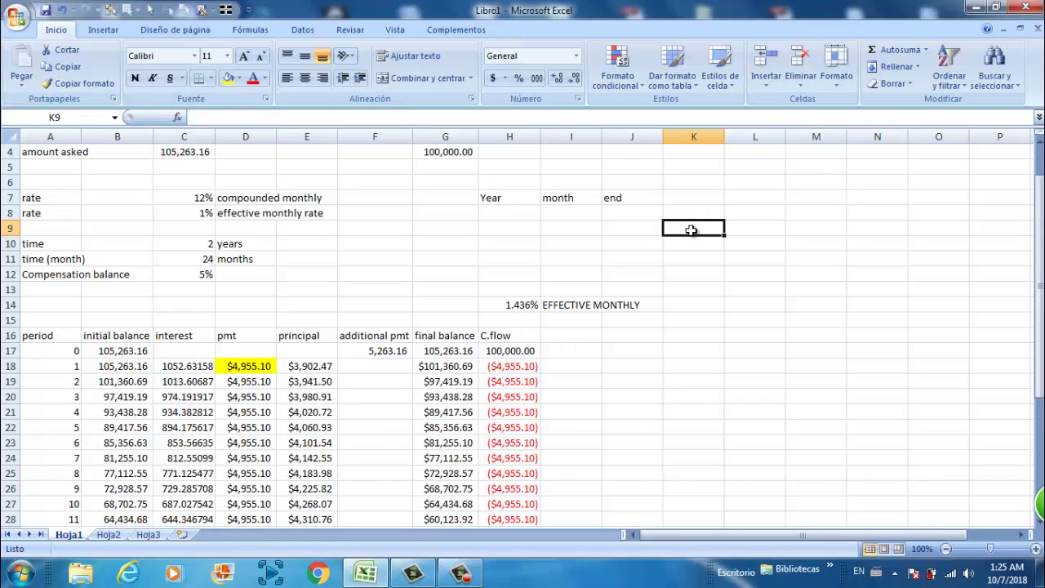
type("+")
key("Left")
key("Left")
key("Down")
key("Down")
key("Down")
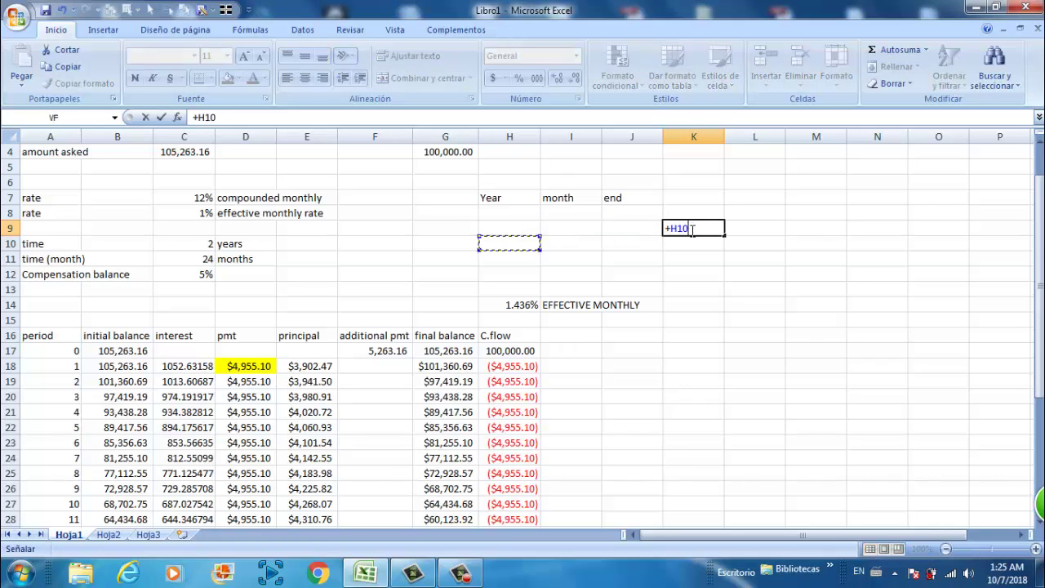
key("Escape")
Calculate the annual rate compounded monthly in H12 with the formula +H14*12
key("Down")
key("Down")
key("Down")
key("Down")
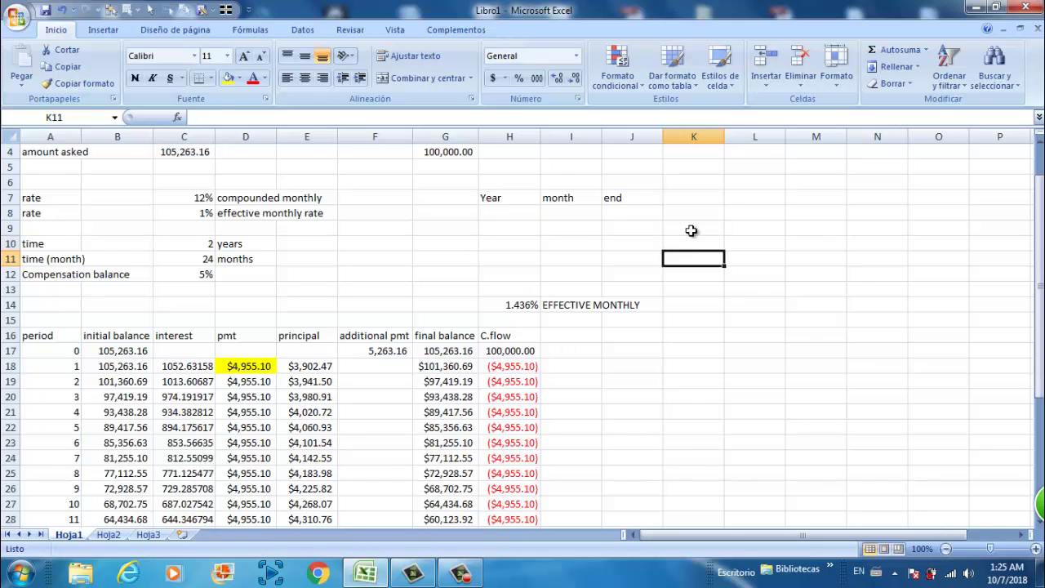
key("Left")
key("Left")
key("Left")
key("Up")
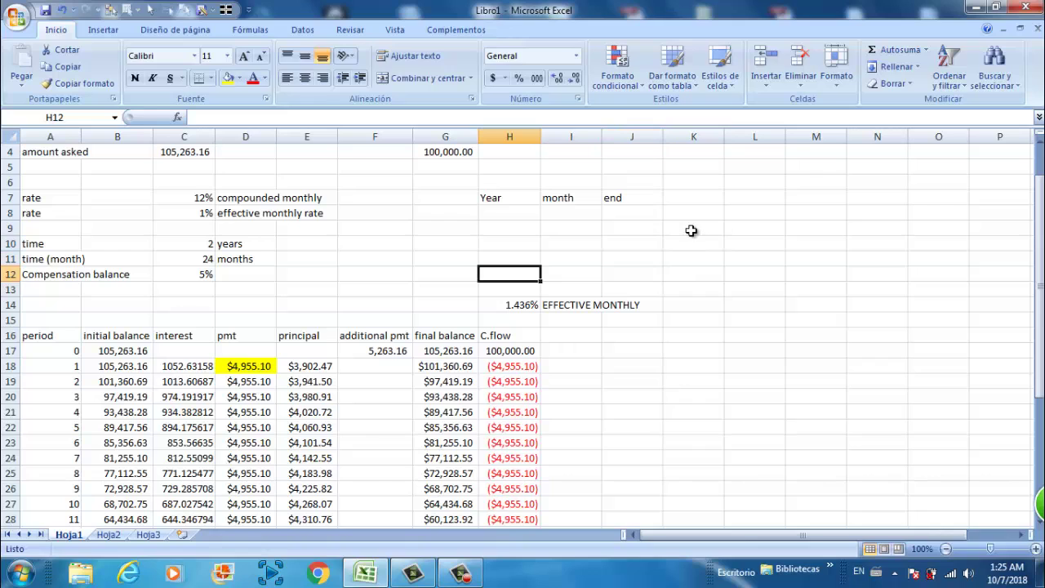
type("+")
key("Down")
key("Down")
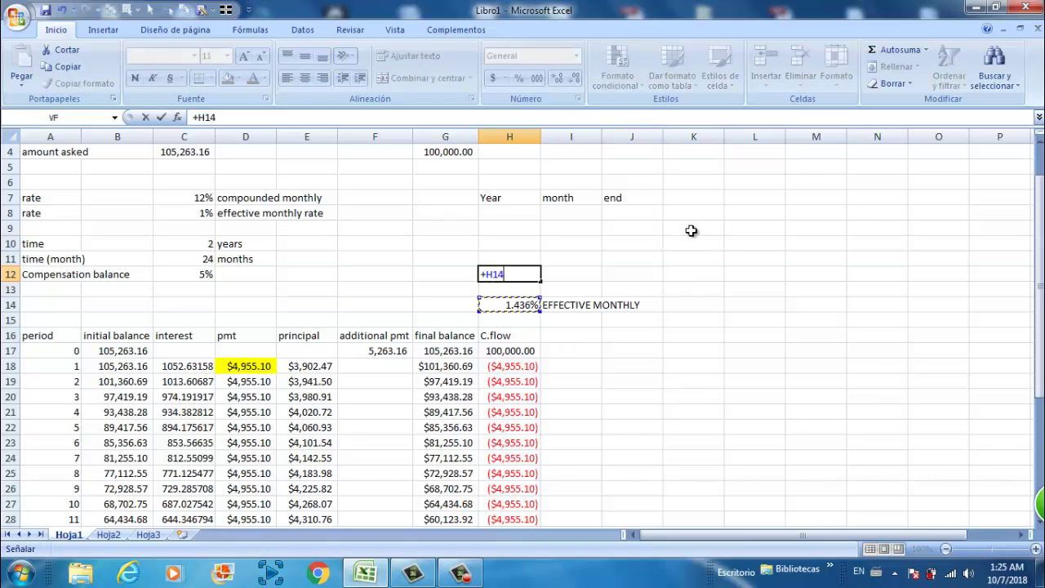
type("*12")
key("Return")
Format the annual rate in H12 as a percentage with four decimal places
key("Up")
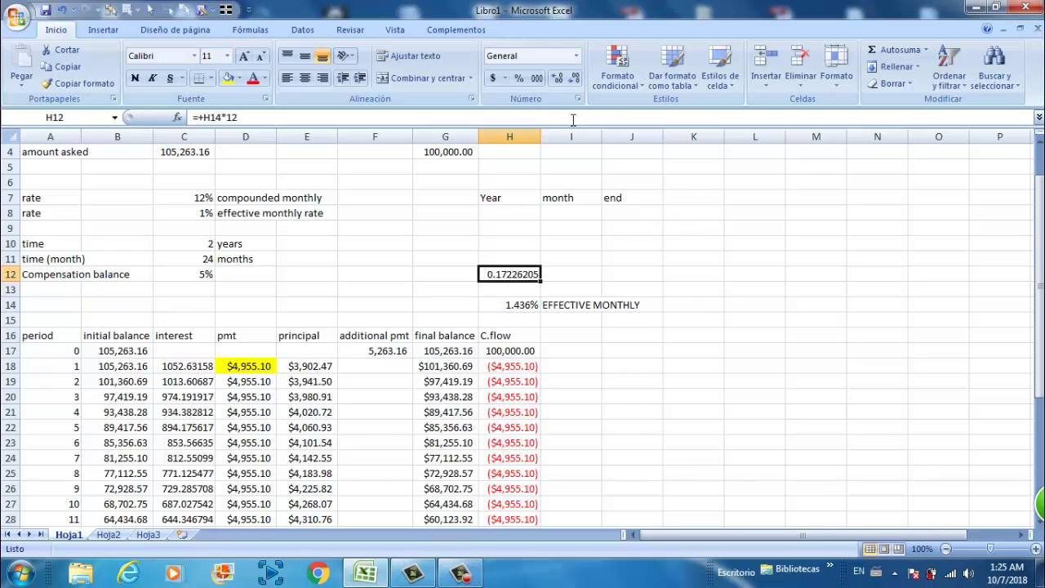
left_click(518, 82)
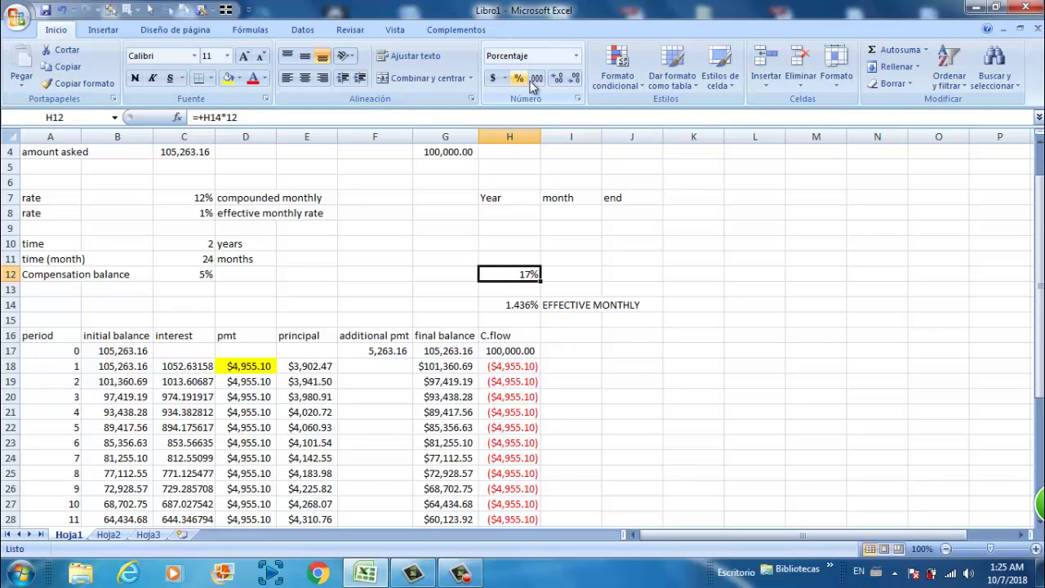
left_click(556, 78)
left_click(555, 79)
left_click(556, 79)
left_click(556, 79)
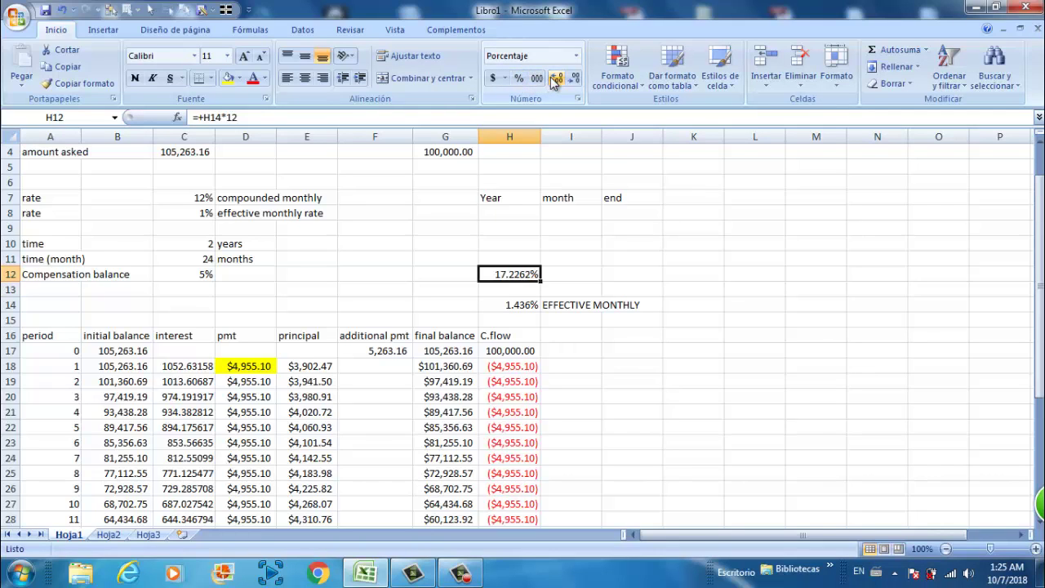
Label the rate in H12 by entering COMPOUNDED MONTHLY in I12
left_click(598, 274)
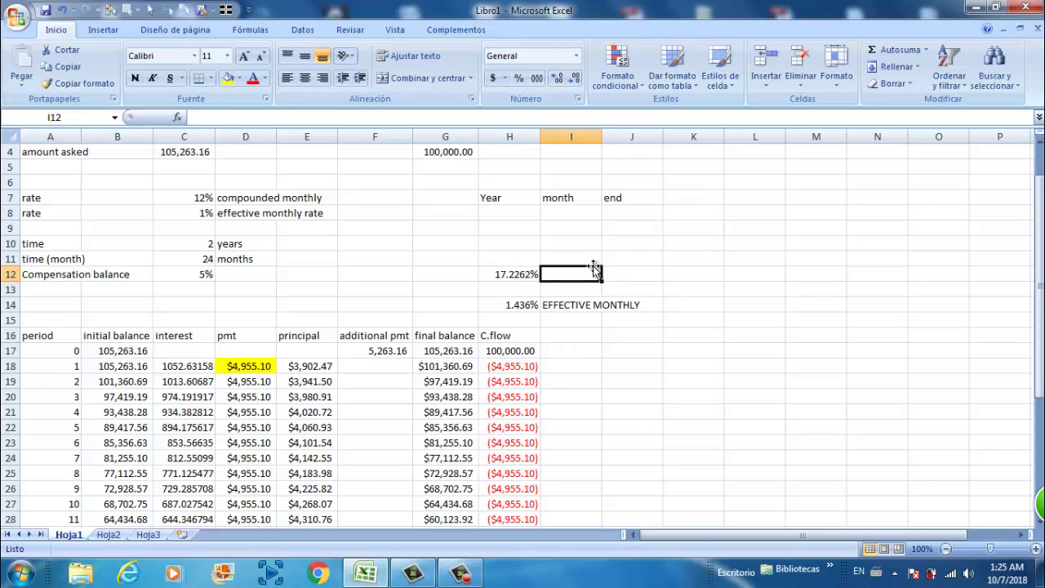
type("COMPOUND")
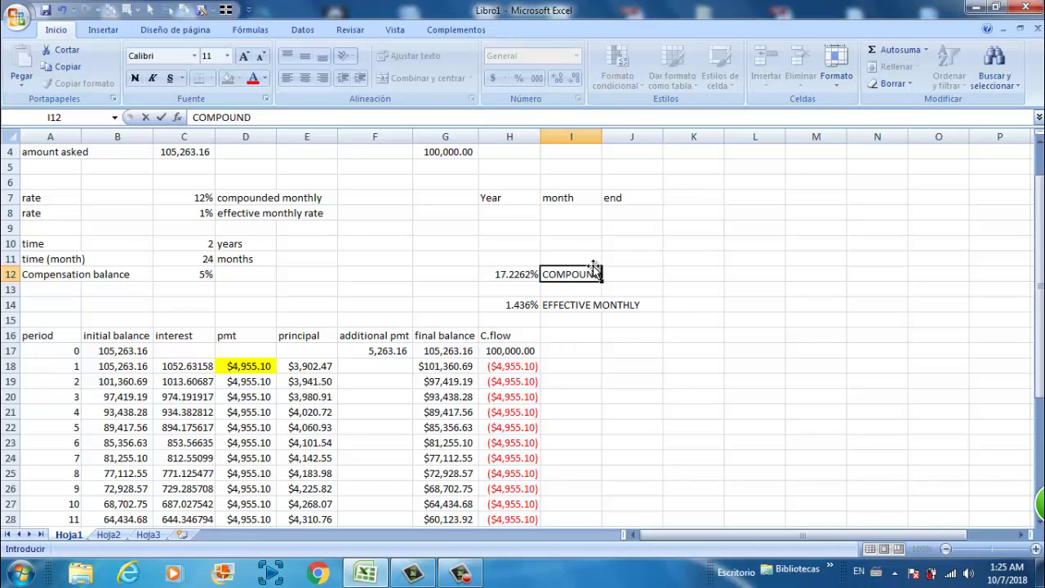
type("ED MONTHLY")
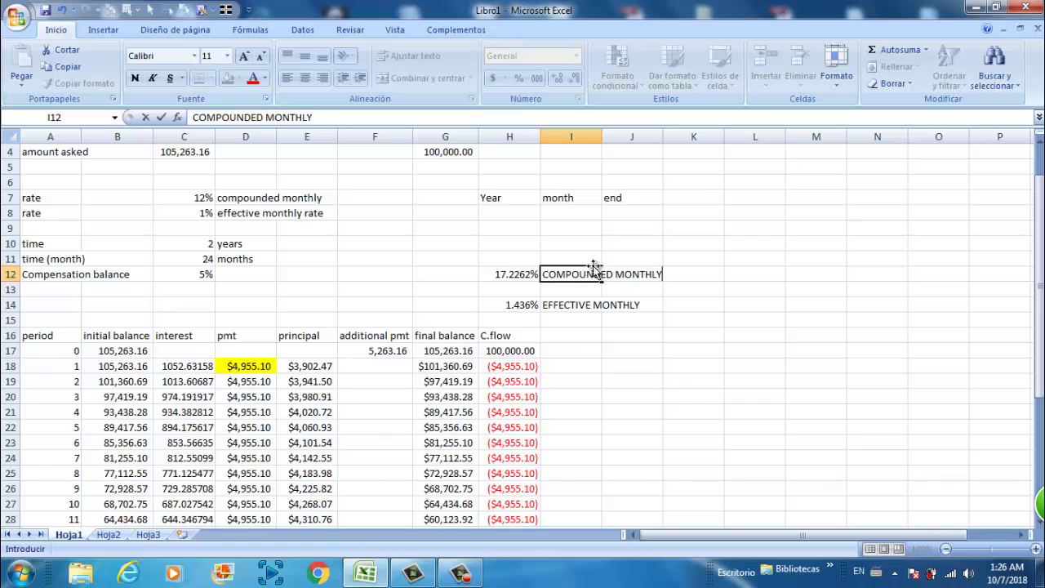
key("Return")
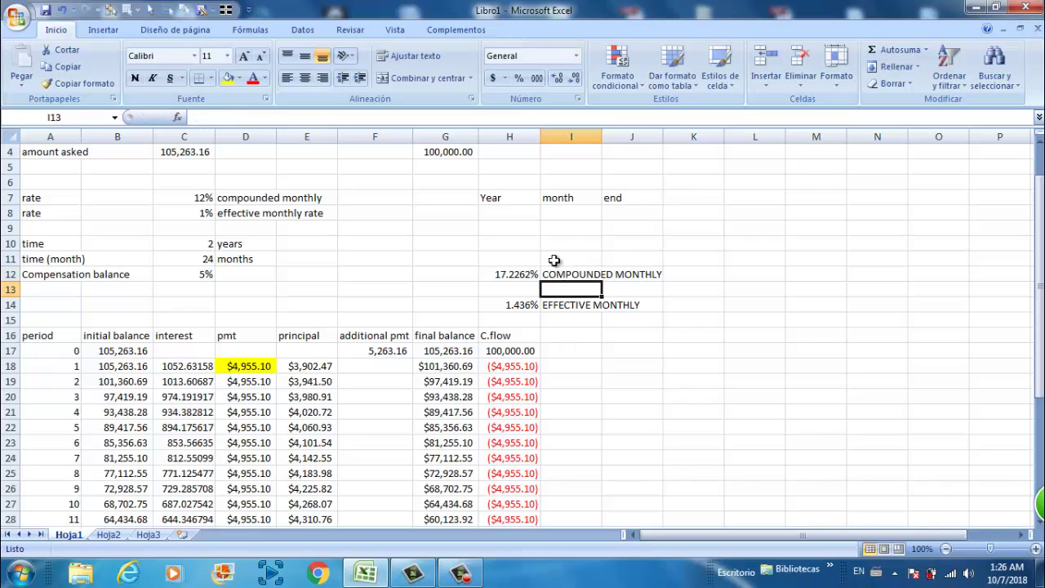
Calculate the effective annual rate in H13 from the monthly rate with the formula +(1+H14)^12-1
left_click(508, 274)
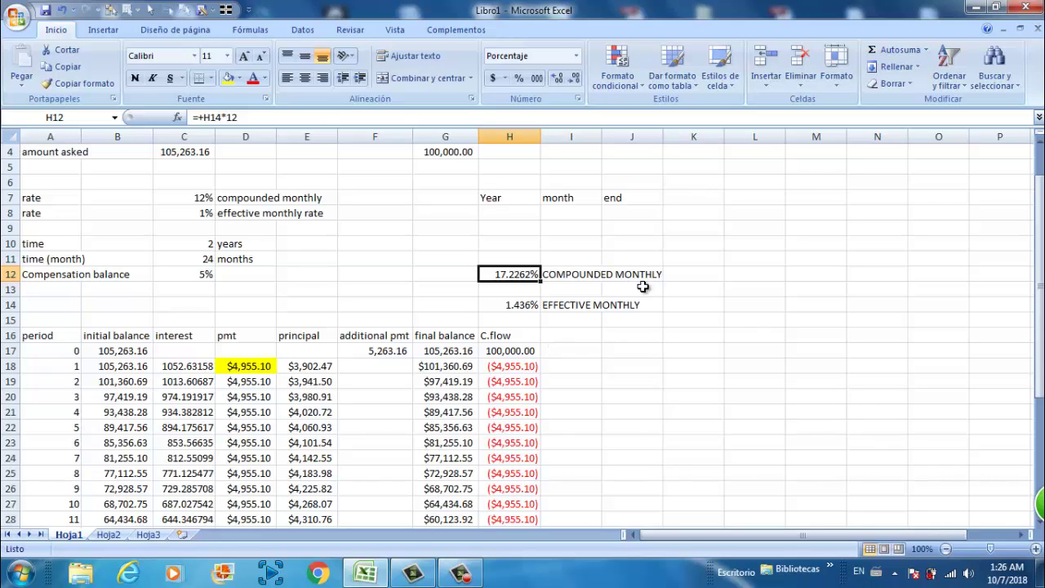
left_click(516, 291)
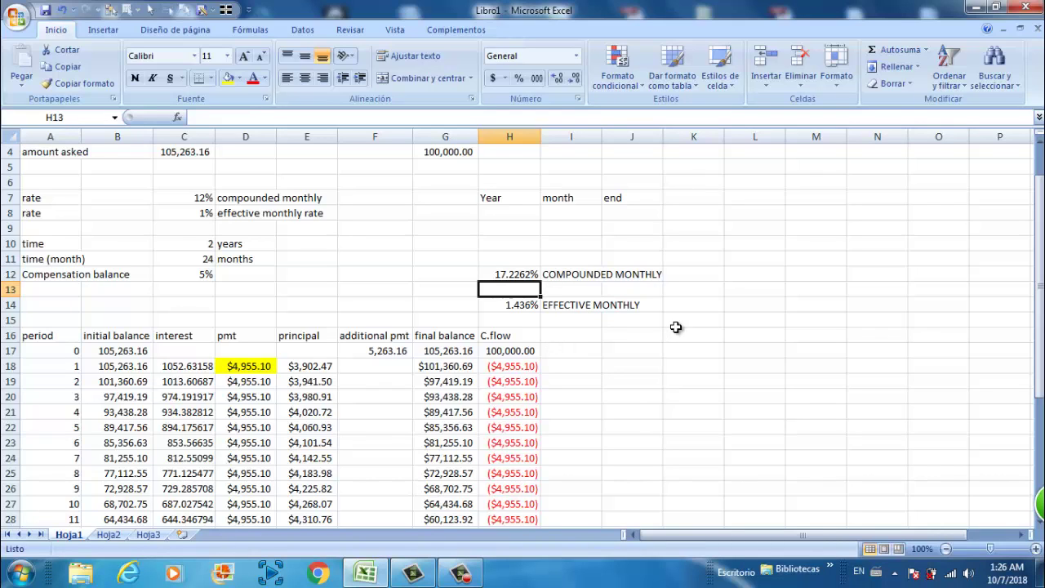
type("+")
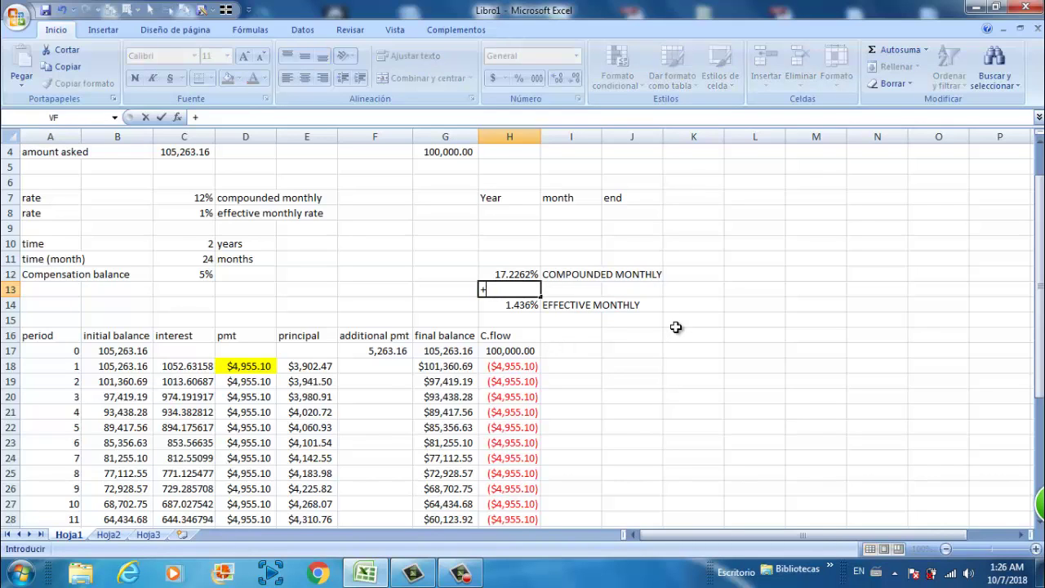
type("(1+")
key("Down")
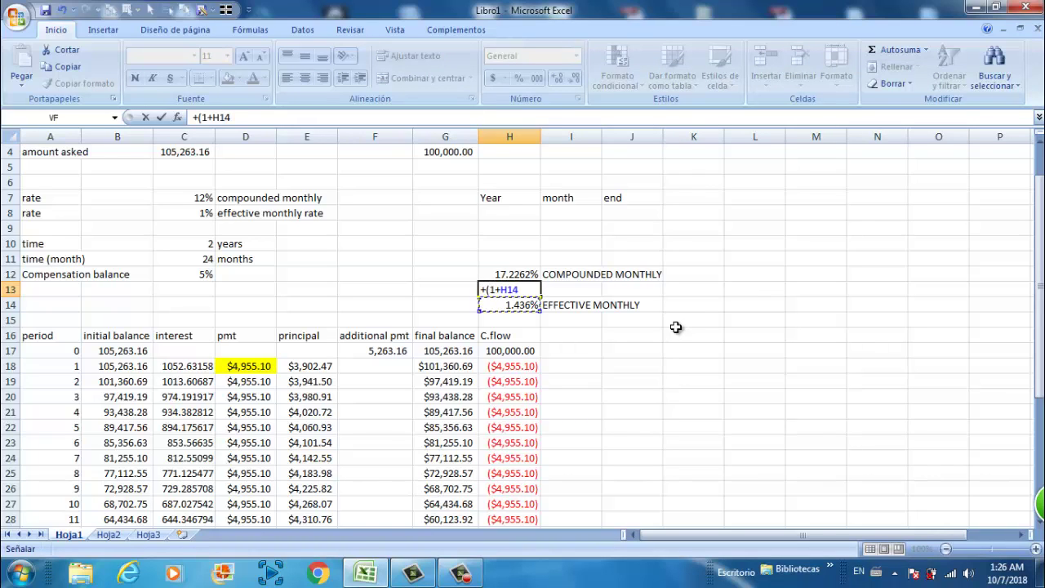
type(")^^")
key("BackSpace")
type("12-1")
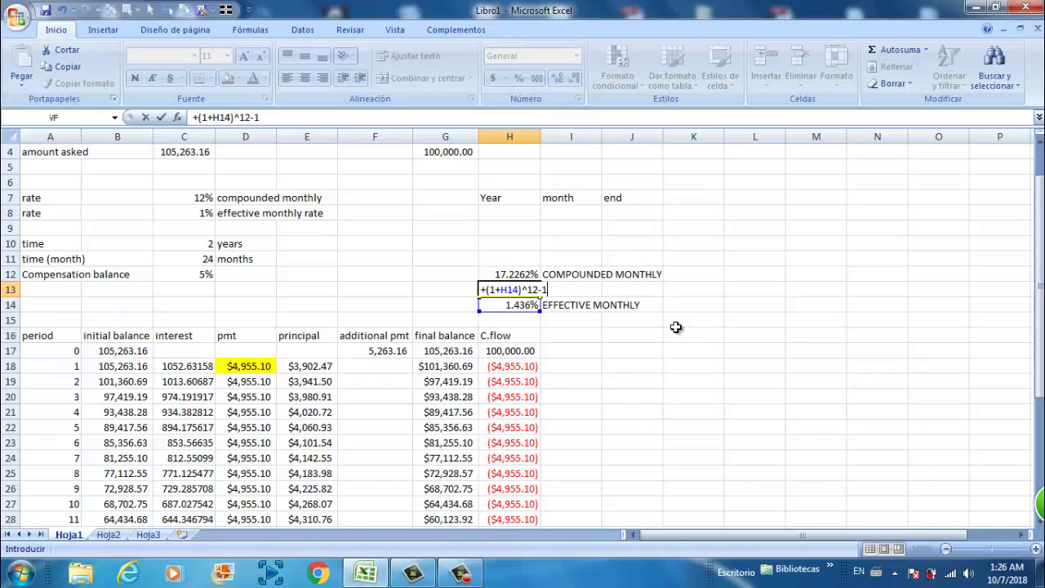
key("Return")
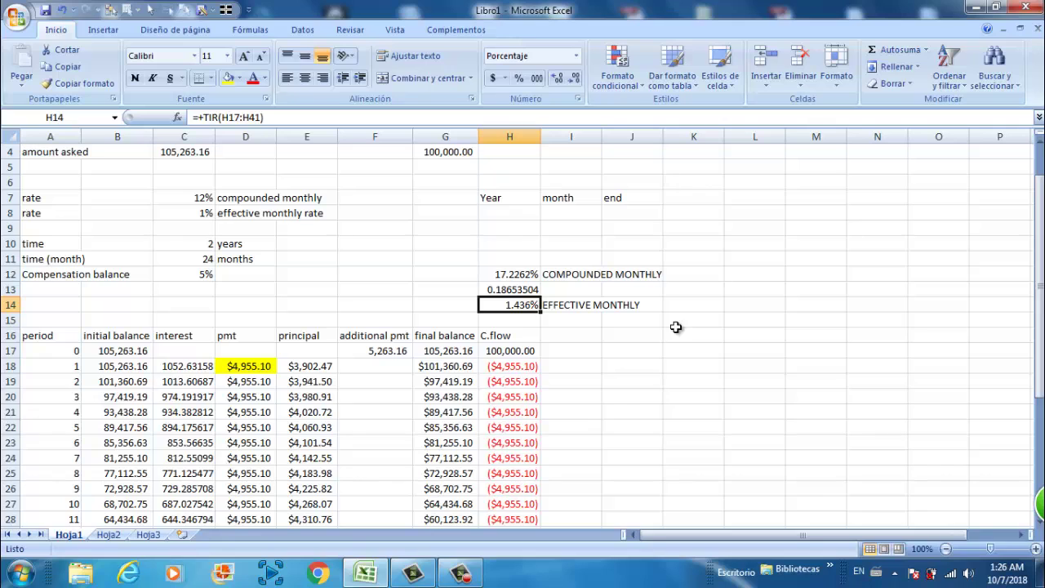
Format the effective annual rate in H13 as a percentage with four decimal places
left_click(515, 288)
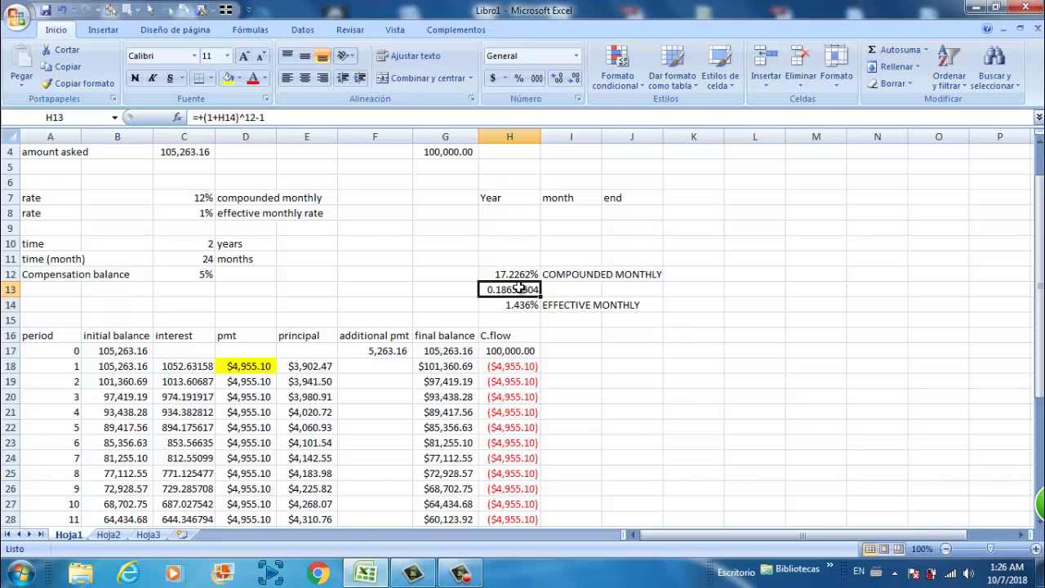
left_click(518, 78)
left_click(558, 78)
left_click(557, 77)
left_click(557, 78)
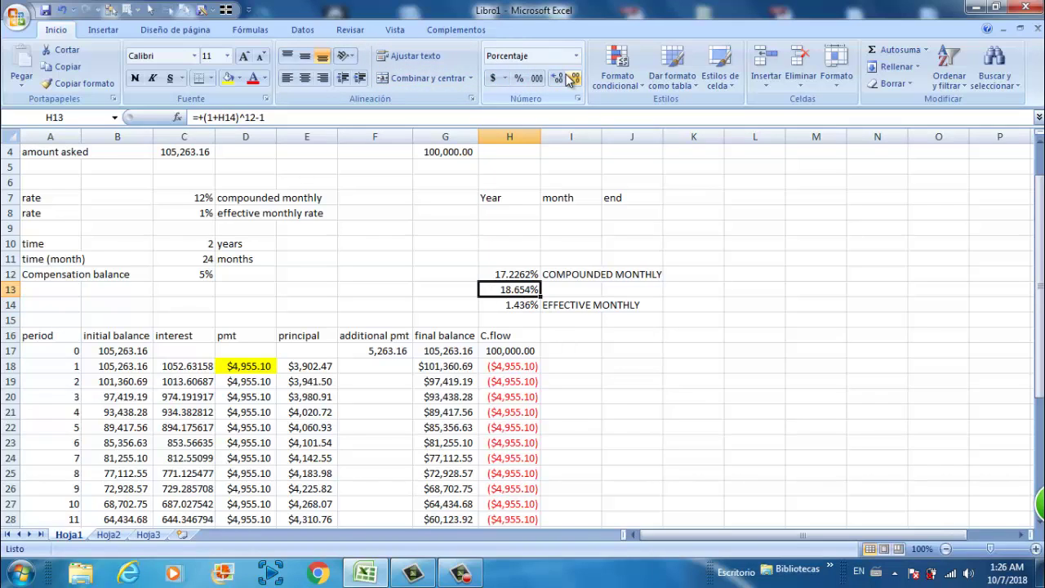
left_click(571, 77)
left_click(572, 77)
left_click(558, 77)
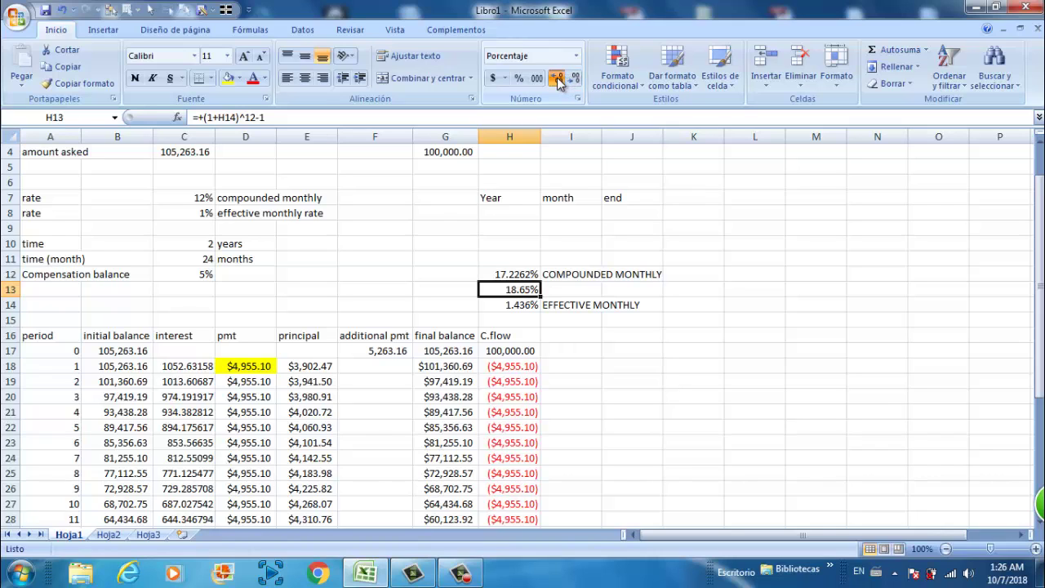
left_click(558, 78)
left_click(558, 78)
Label the rate in H13 by entering EFFECTIVE ANNUALLY in I13
left_click(552, 290)
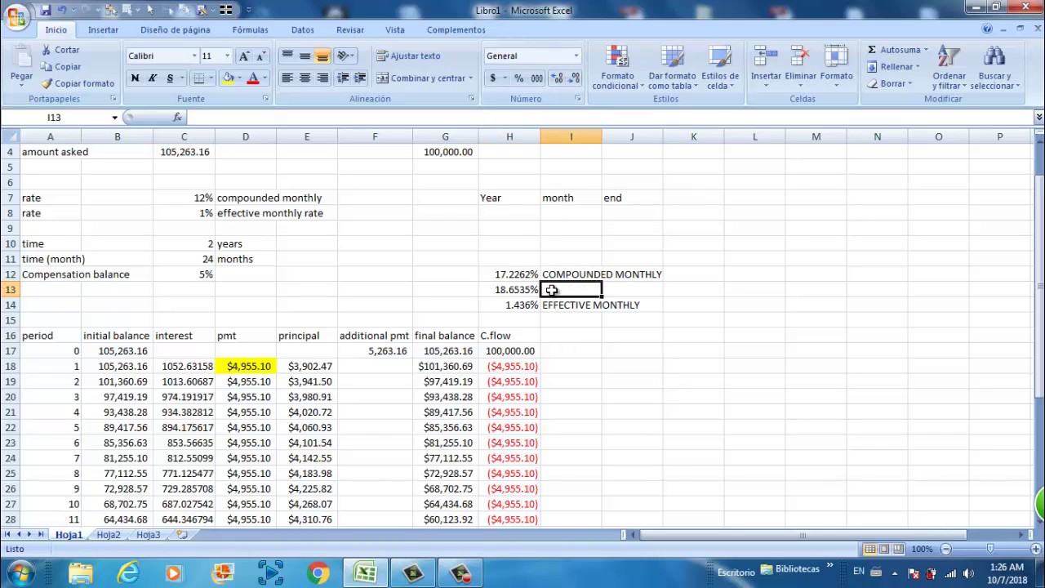
type("EFFECTIVE")
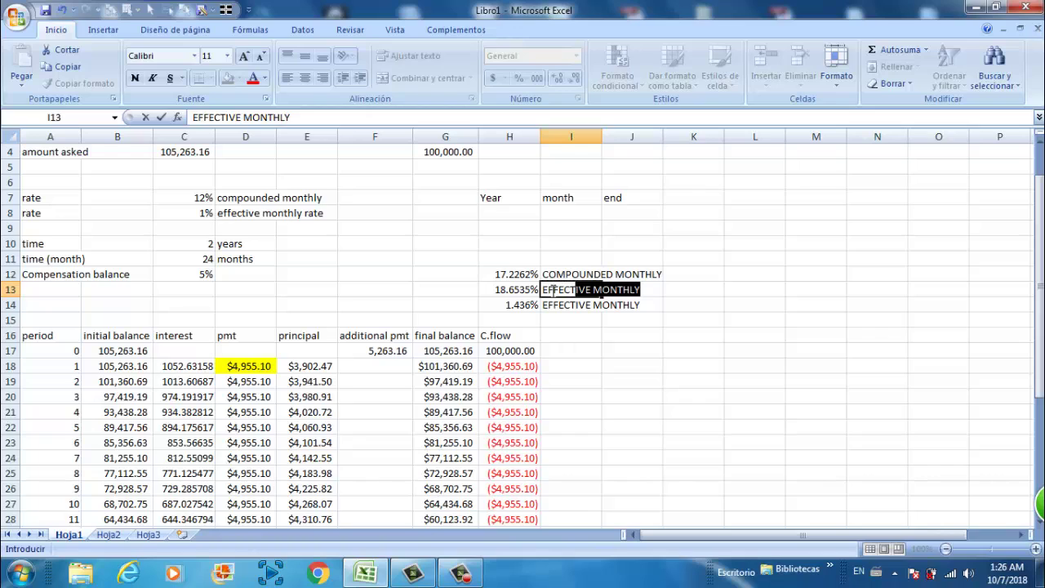
type(" AN")
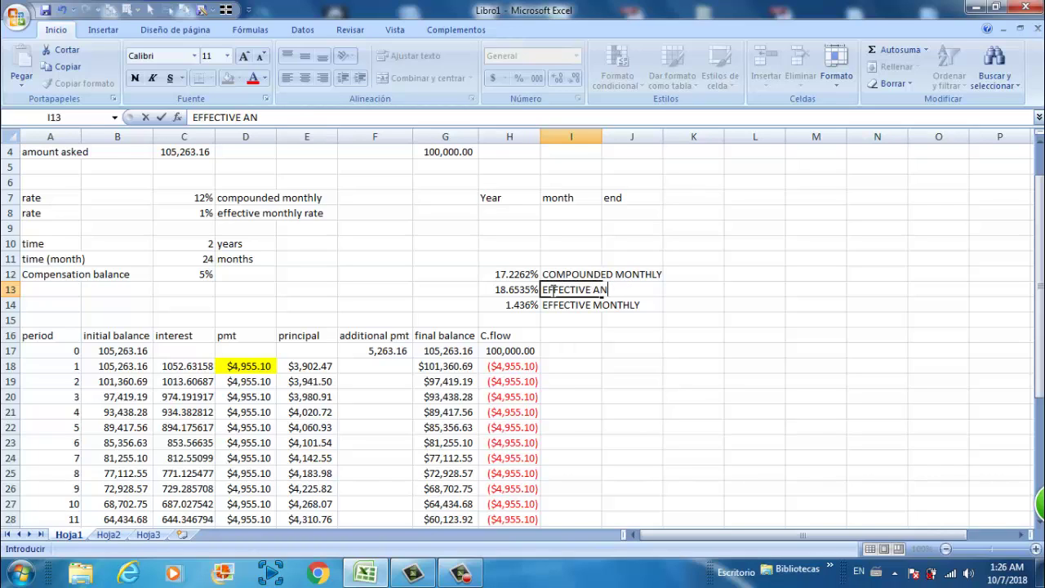
type("NUALLY")
key("Return")
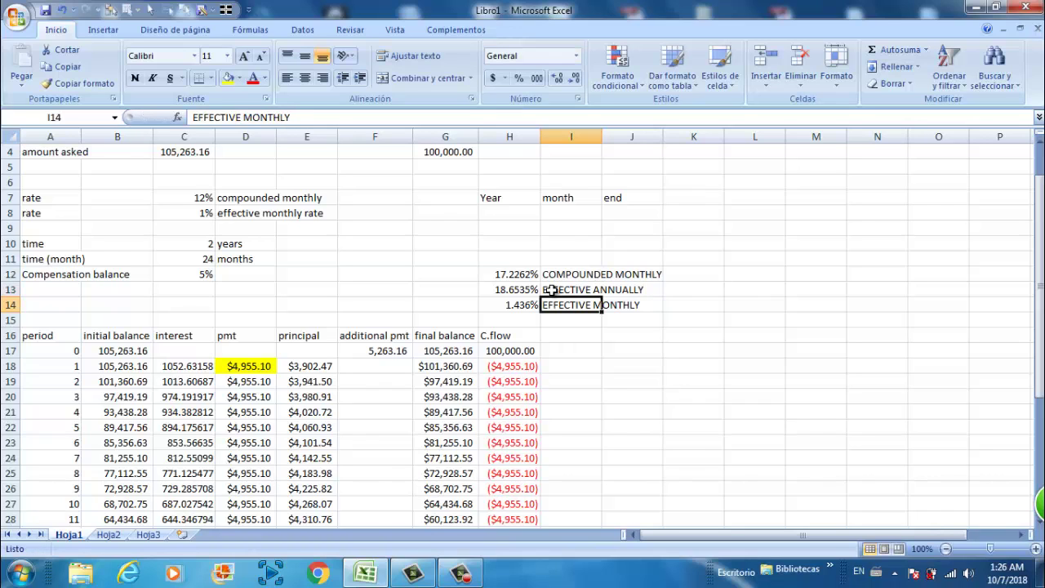
left_click(553, 290)
left_click(664, 318)
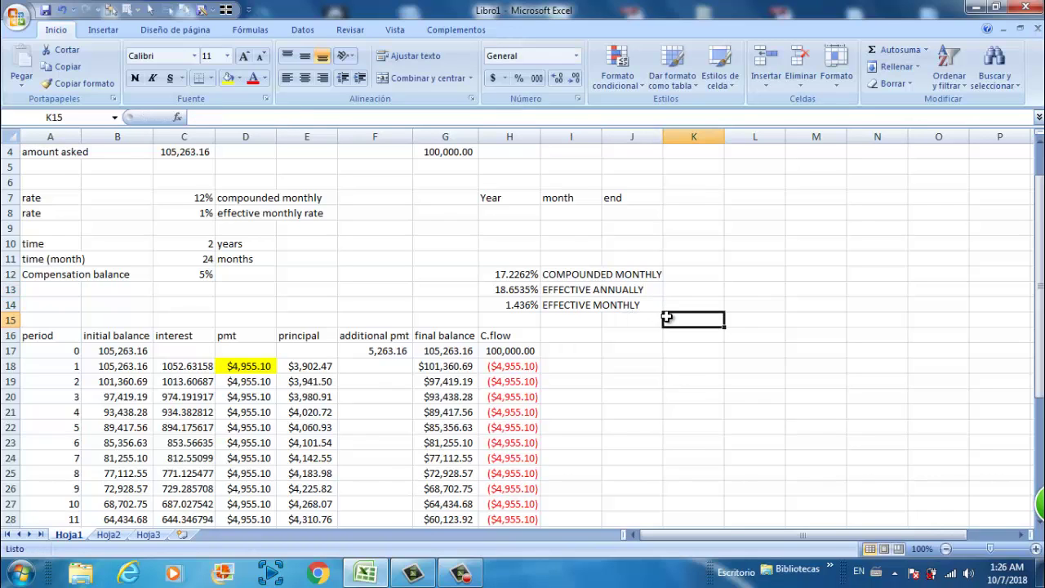